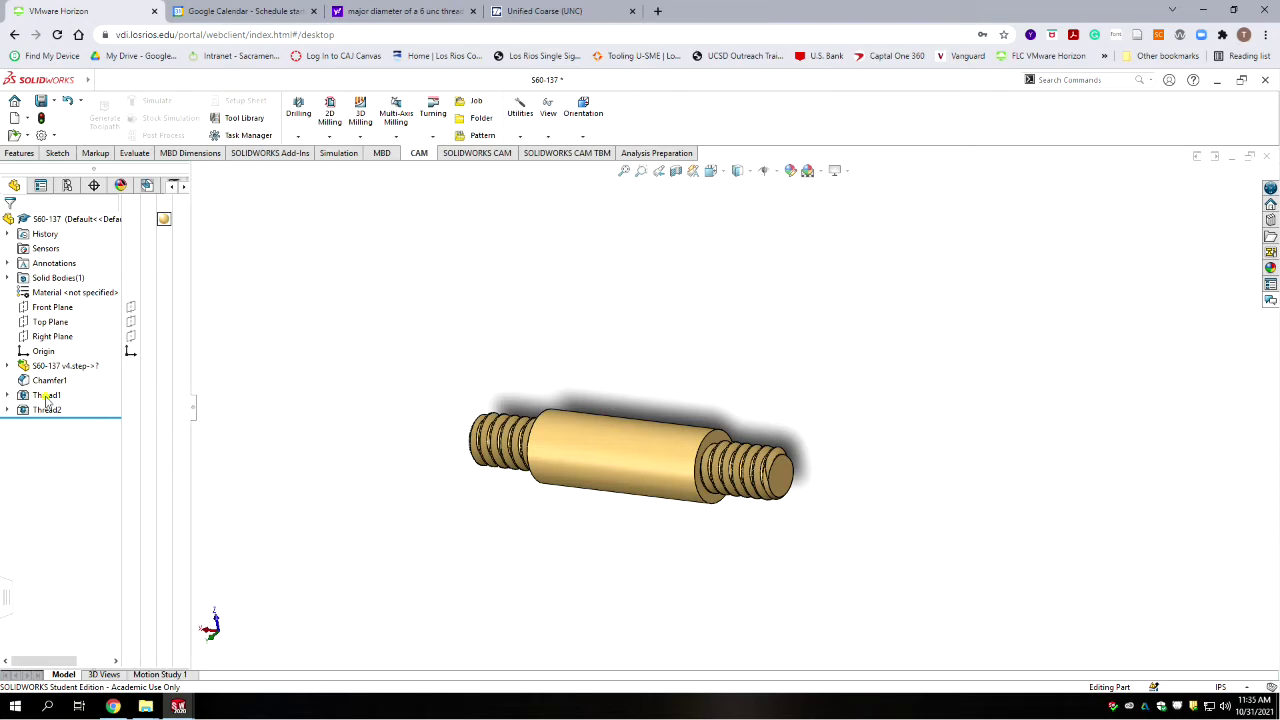
Suppress the Thread1 and Thread2 features of the S60-137 part.
left_click(46, 396)
right_click(50, 396)
left_click(85, 354)
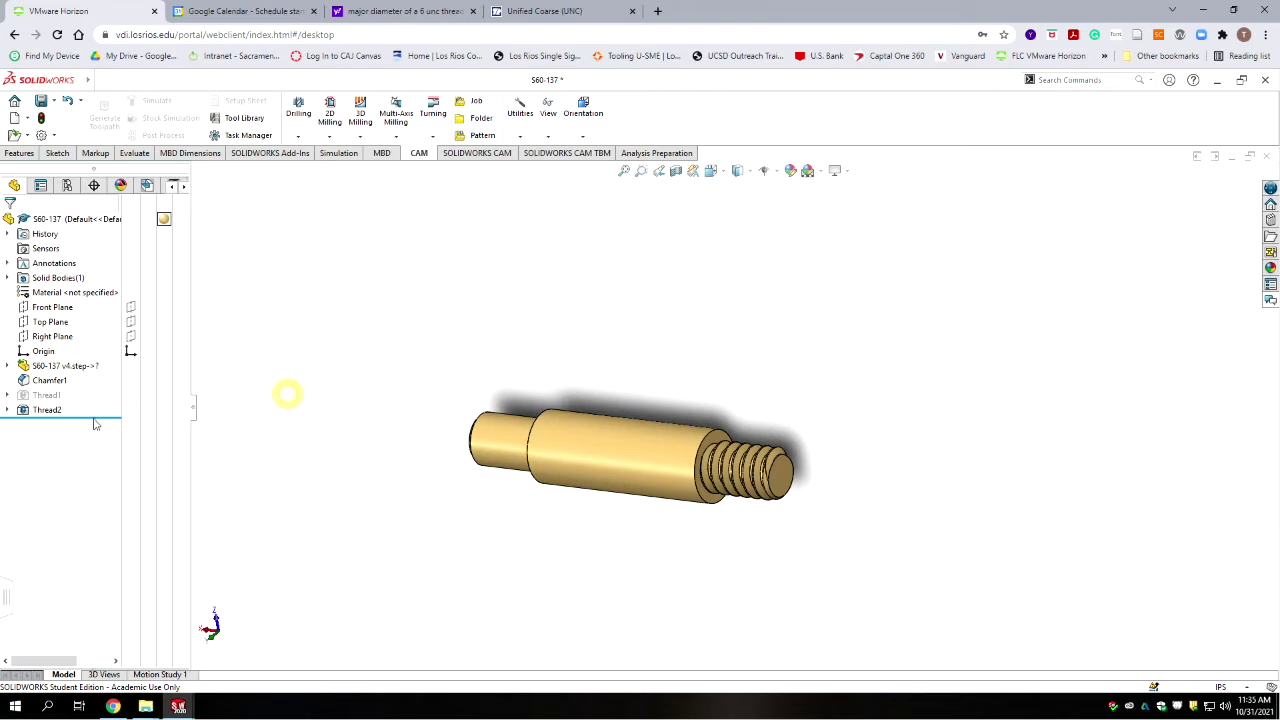
left_click(47, 411)
right_click(48, 411)
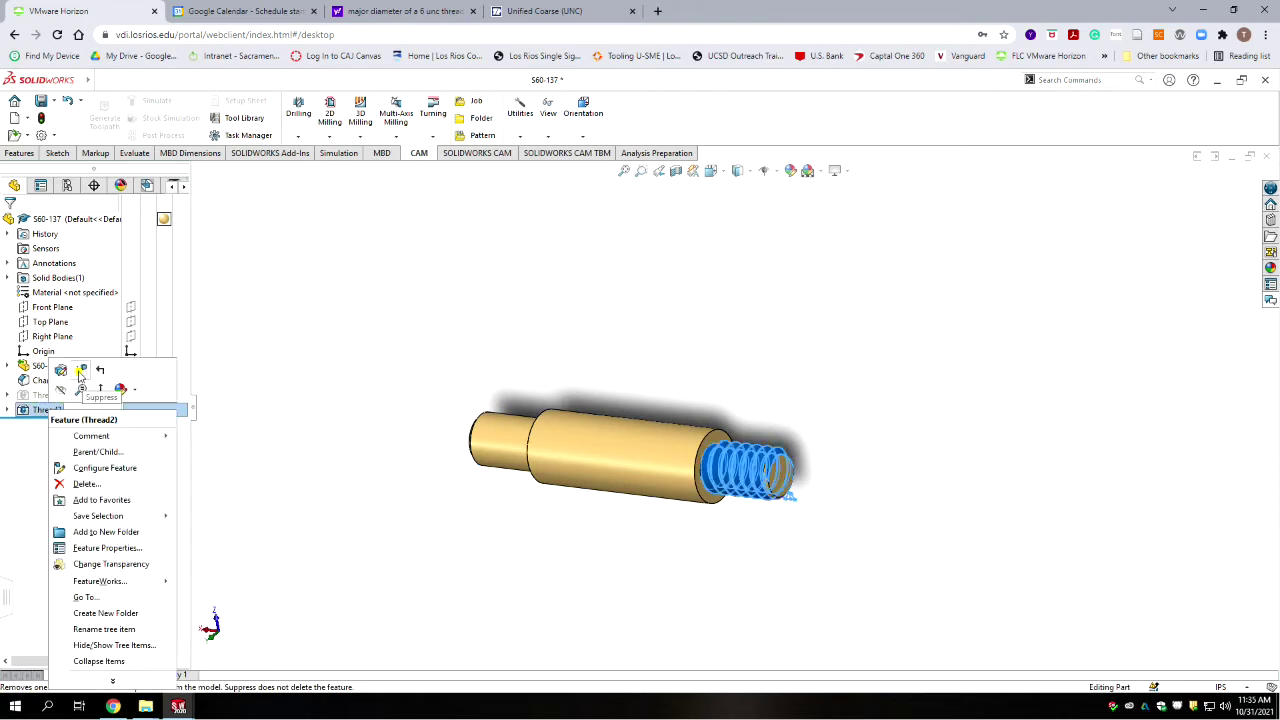
left_click(81, 371)
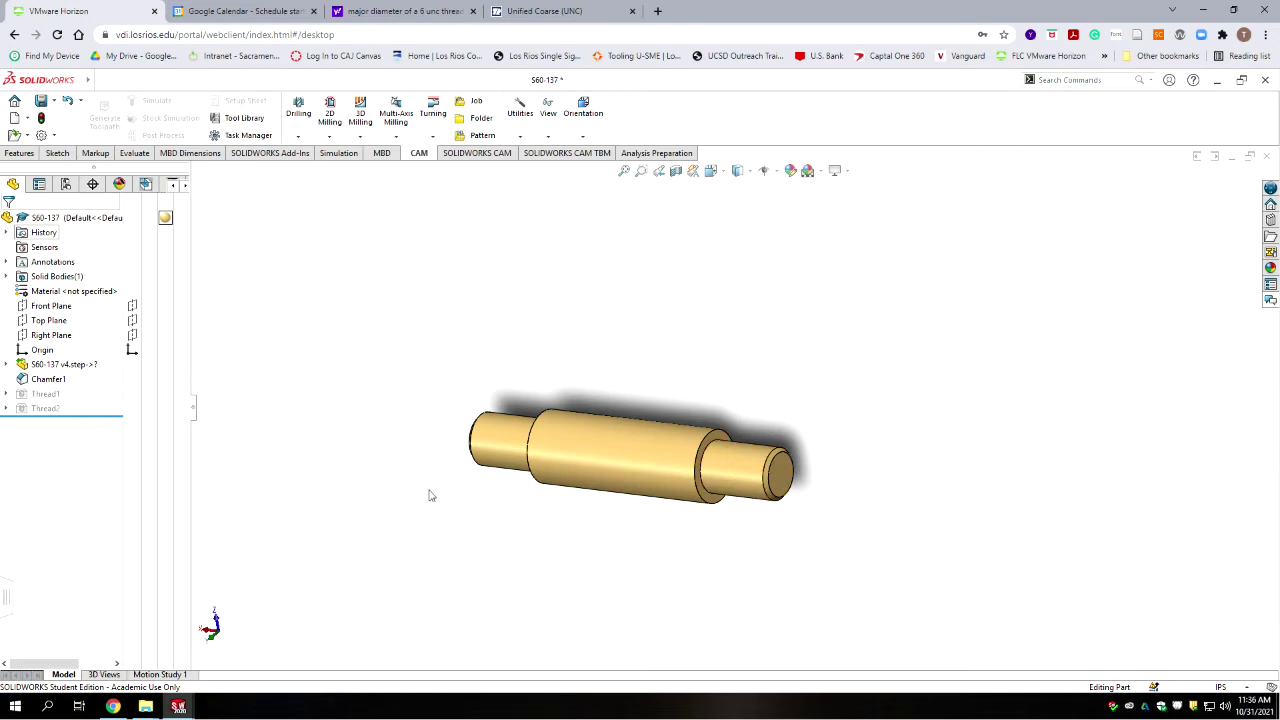
Start a new CAM job for the part and set its type to Turning or Mill/Turn.
left_click(185, 188)
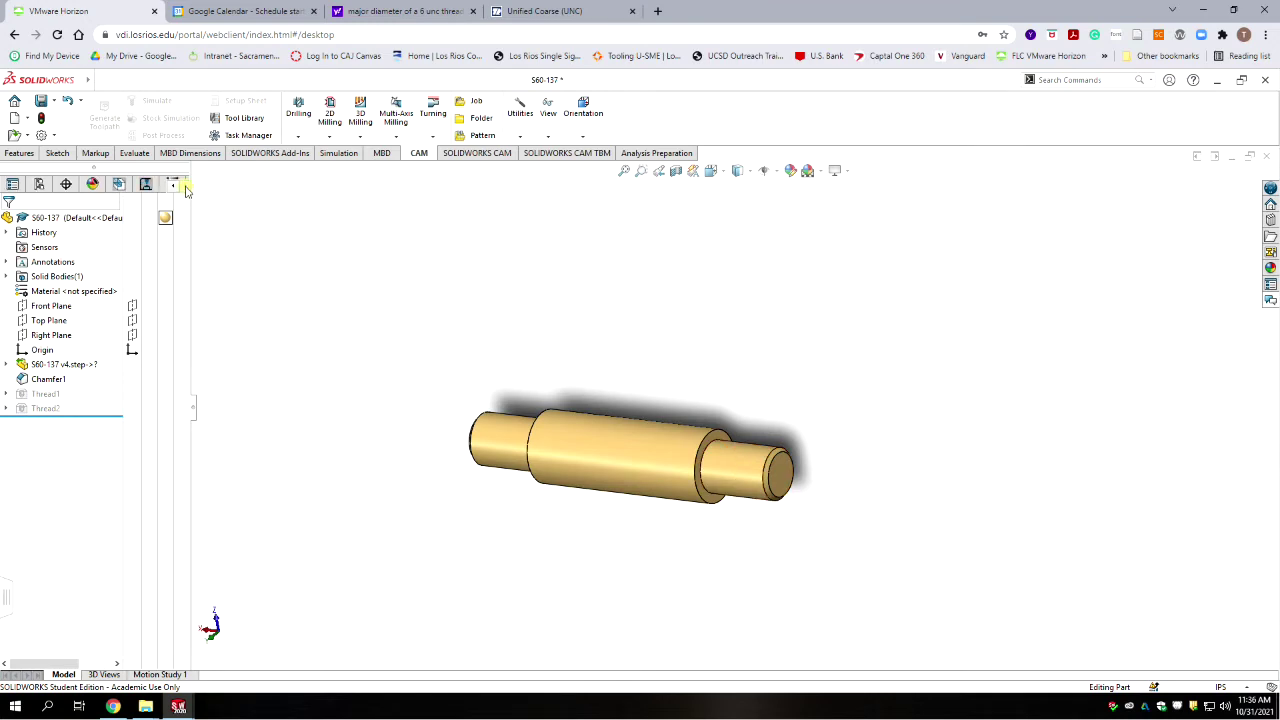
left_click(185, 190)
left_click(185, 190)
left_click(146, 184)
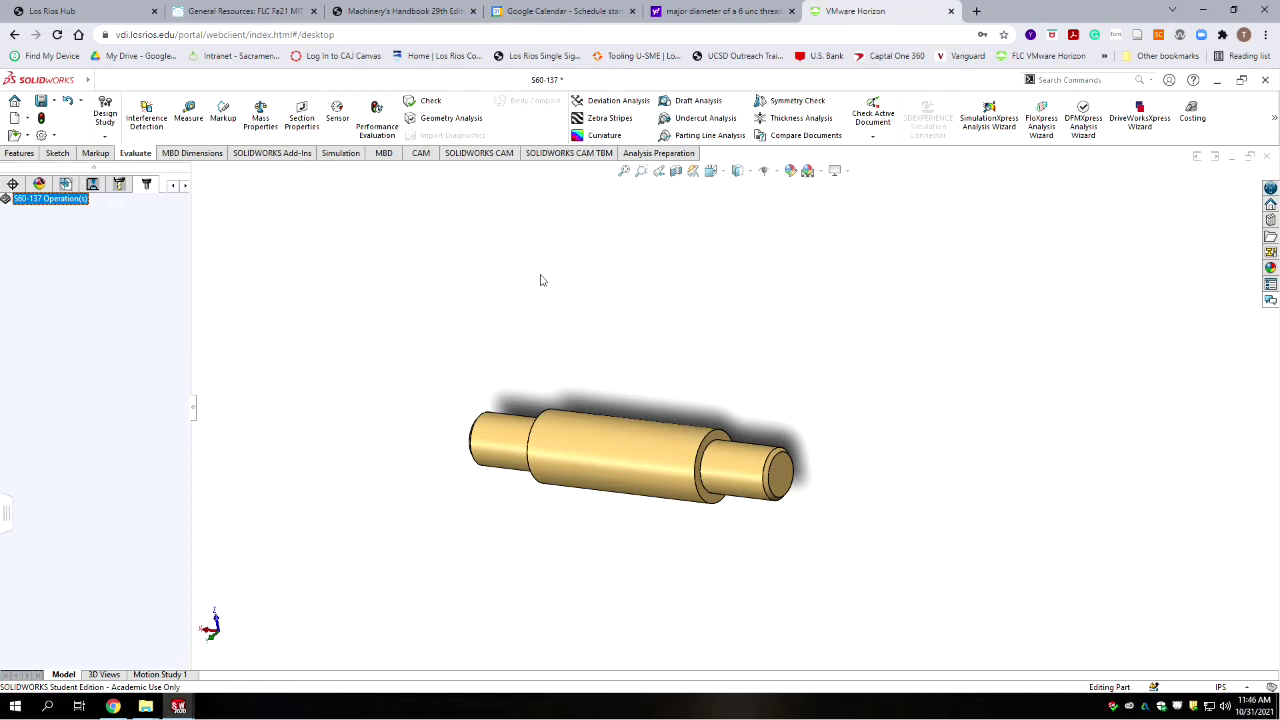
left_click(420, 153)
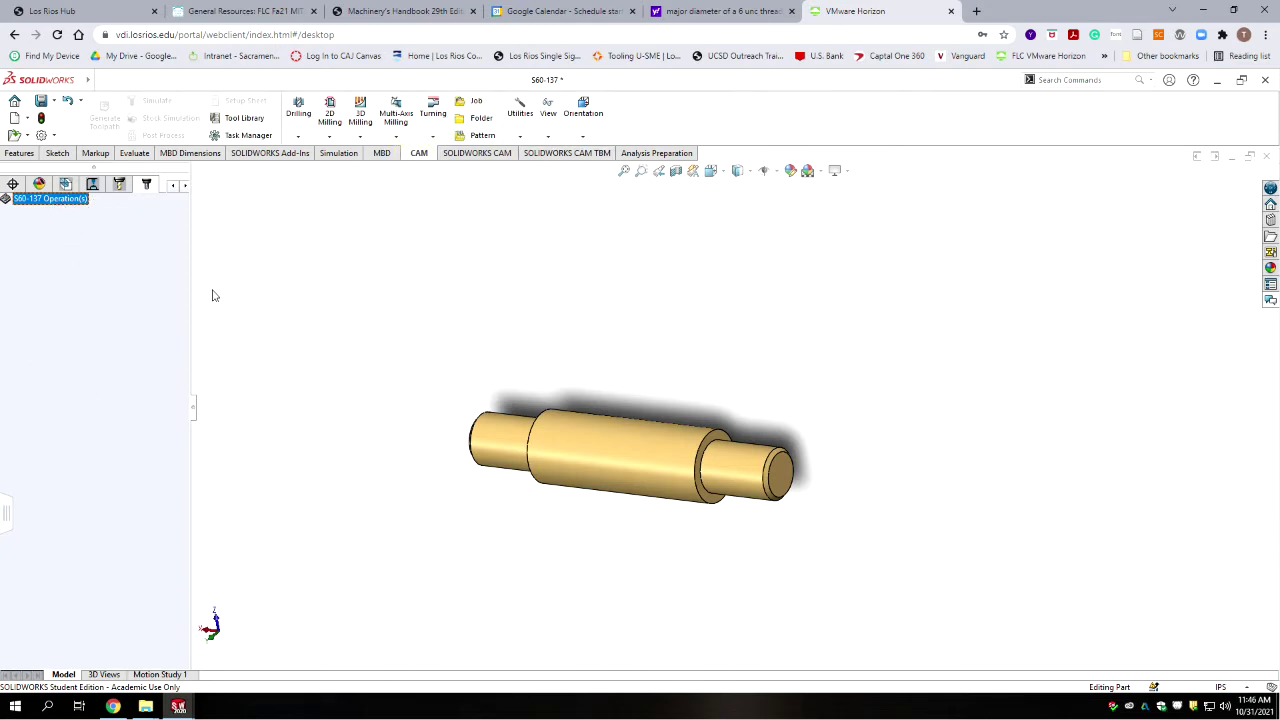
left_click(474, 104)
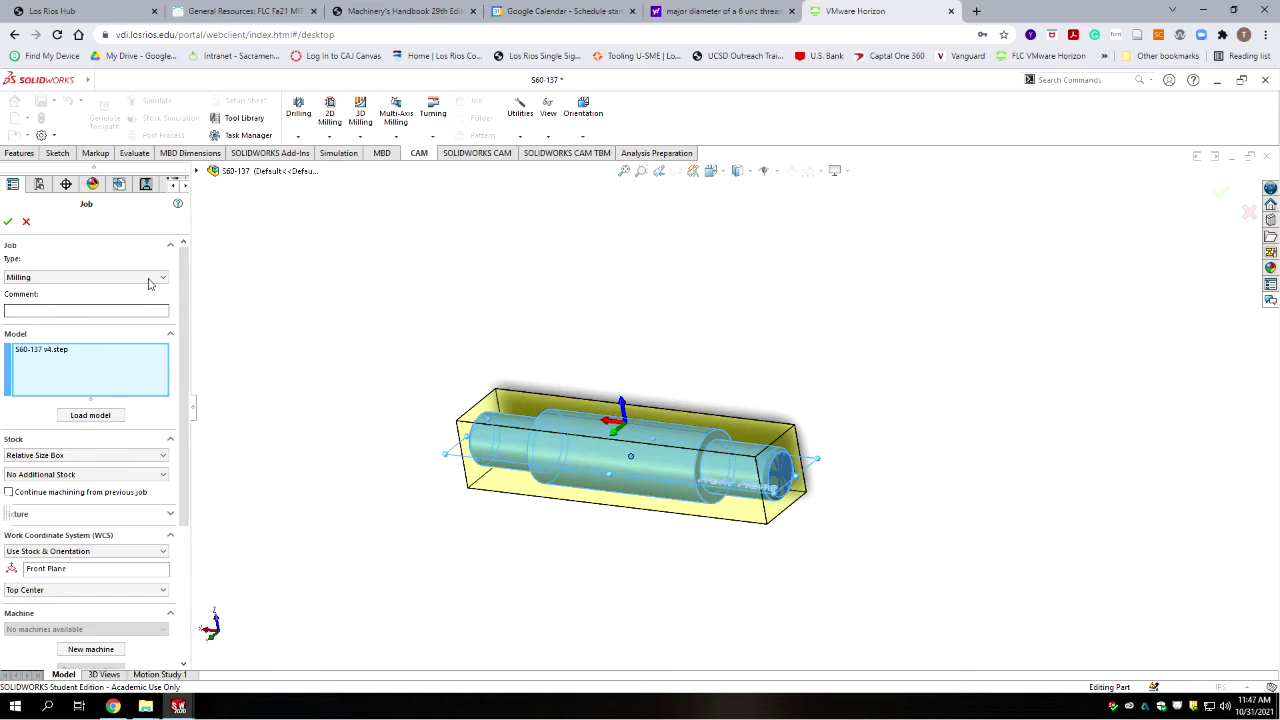
left_click(150, 281)
left_click(61, 298)
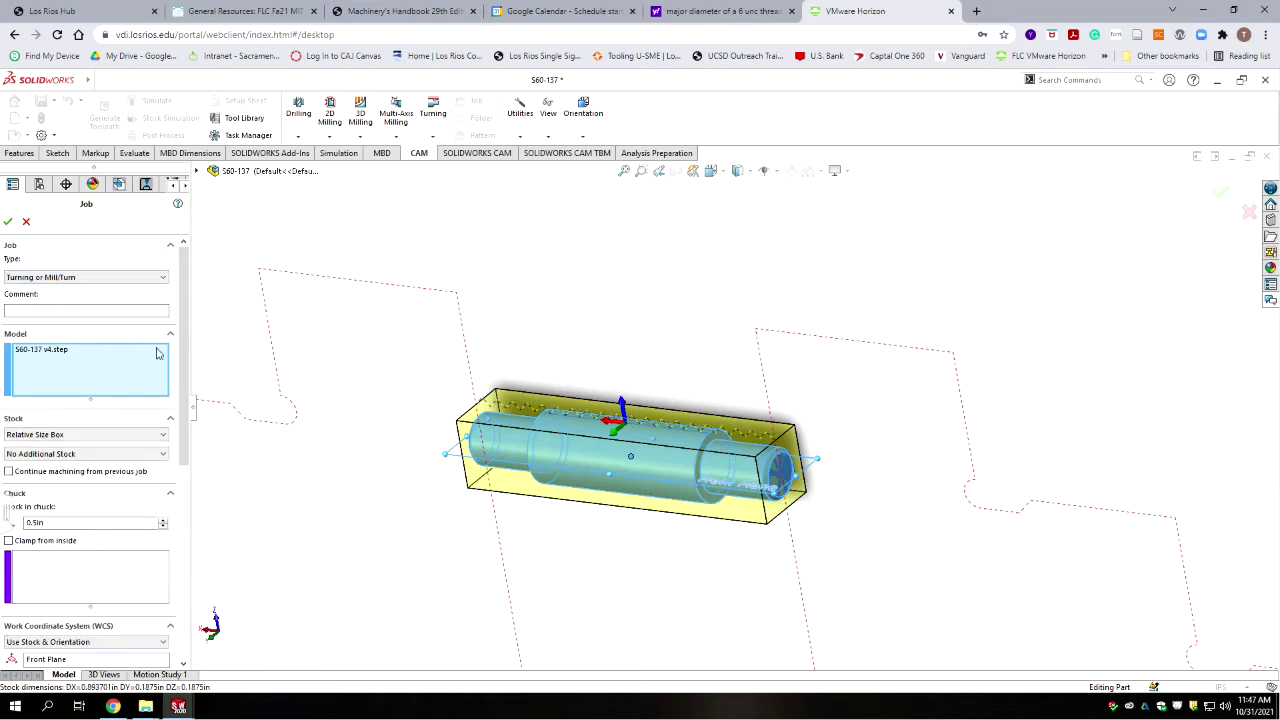
Enter "S60-137 OP1 Lathe" as the job comment and set the stock type to Cylindrical.
left_click(71, 311)
type("S60-137 Op1")
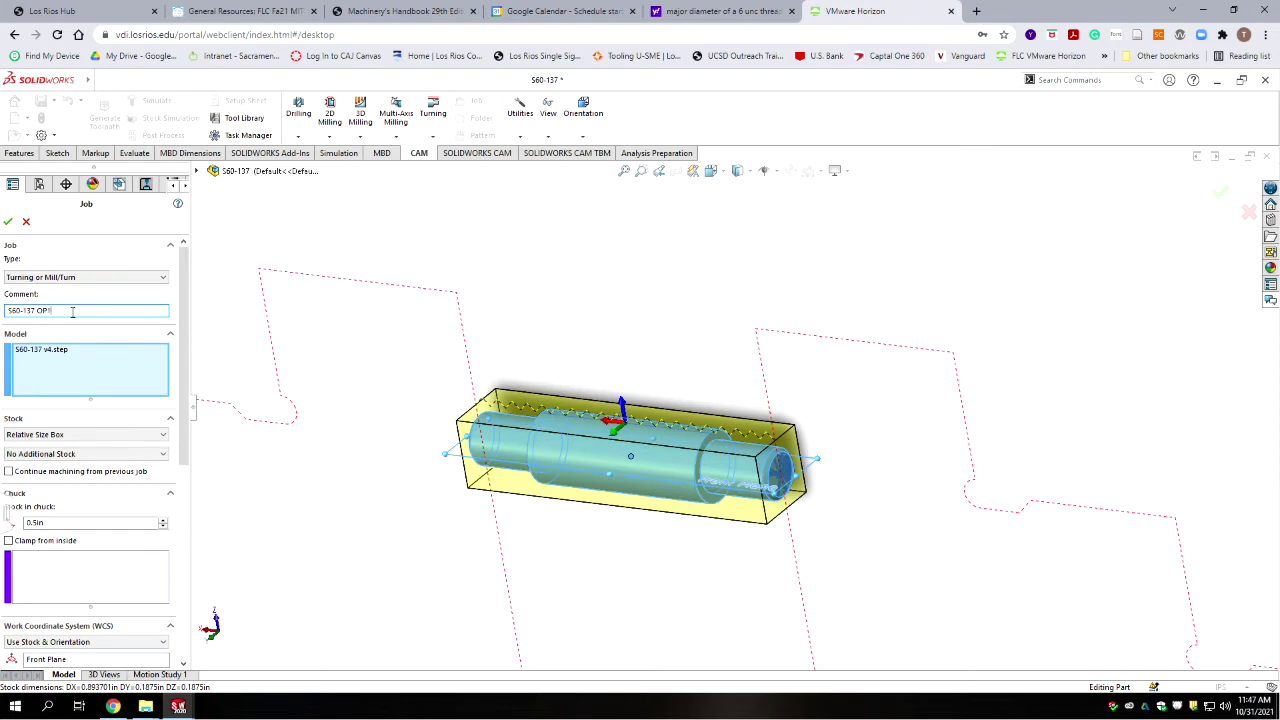
type(" Lathe")
key("BackSpace")
left_click(124, 435)
left_click(119, 455)
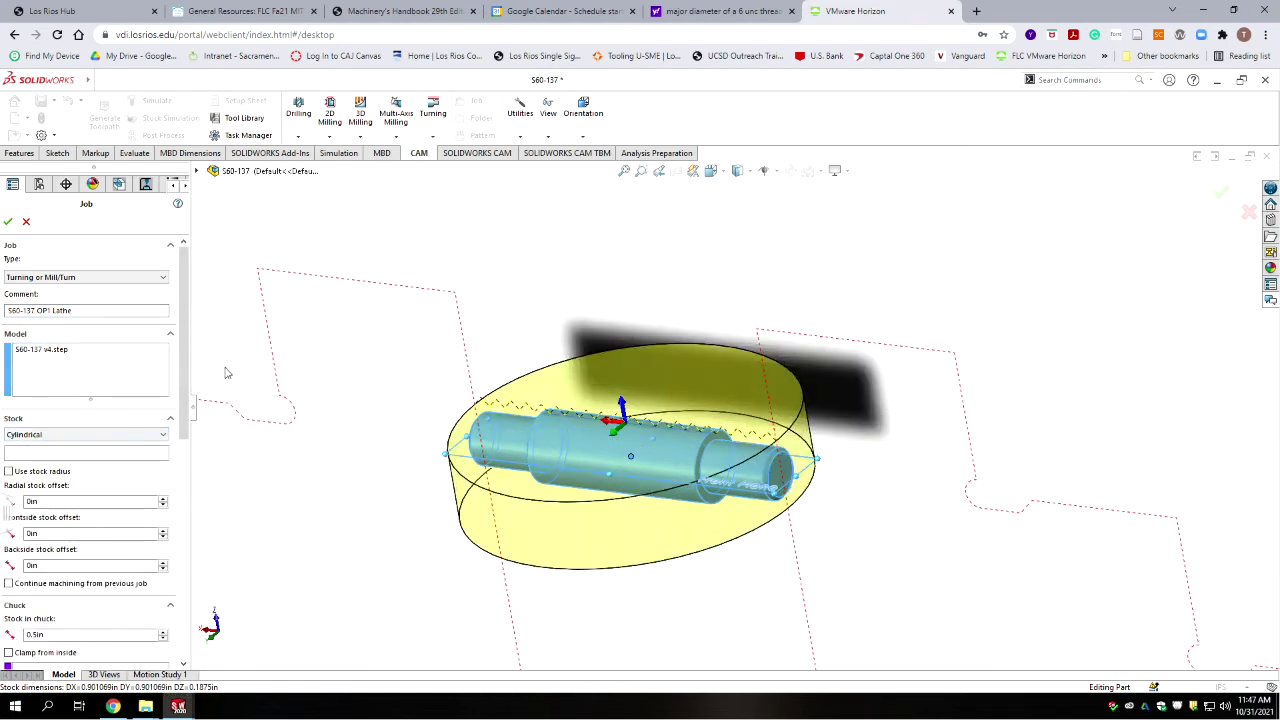
Define the work coordinate system with Use Z-Axis and X-Axis, taking the flat end face of the shaft as the Z axis.
left_click_drag(181, 353, 172, 456)
scroll(172, 460, "down", 3)
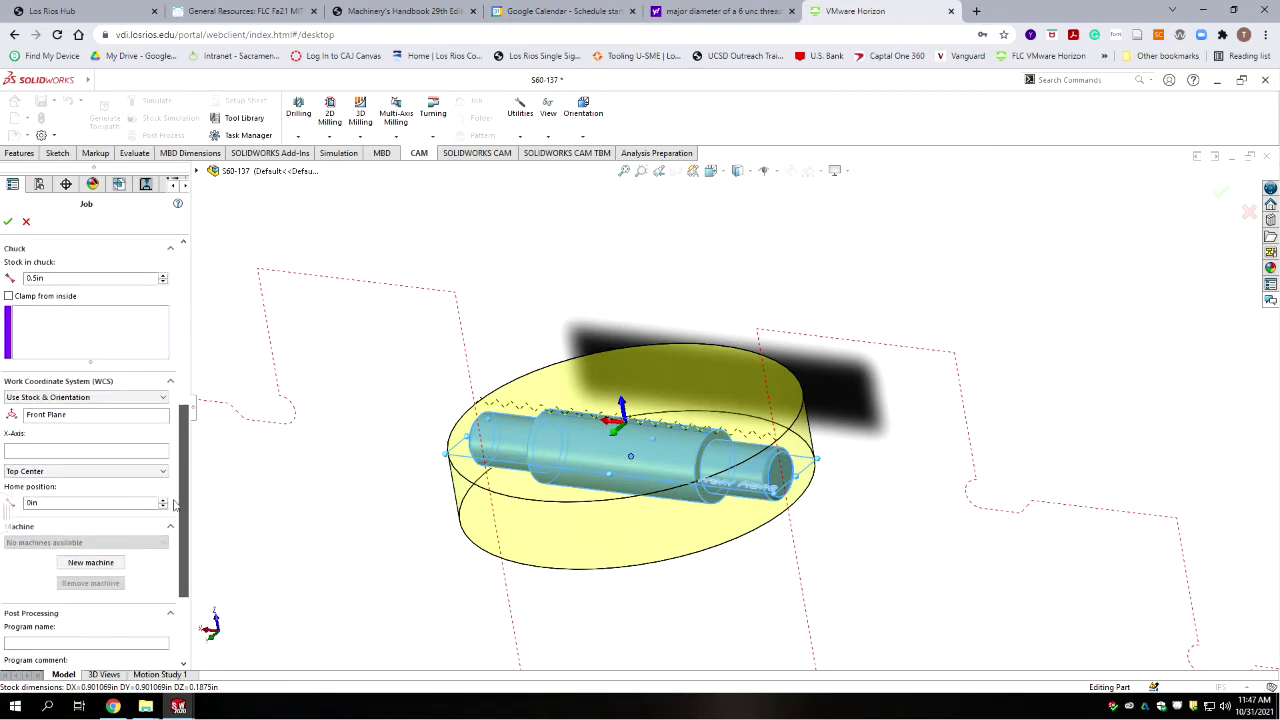
left_click(56, 418)
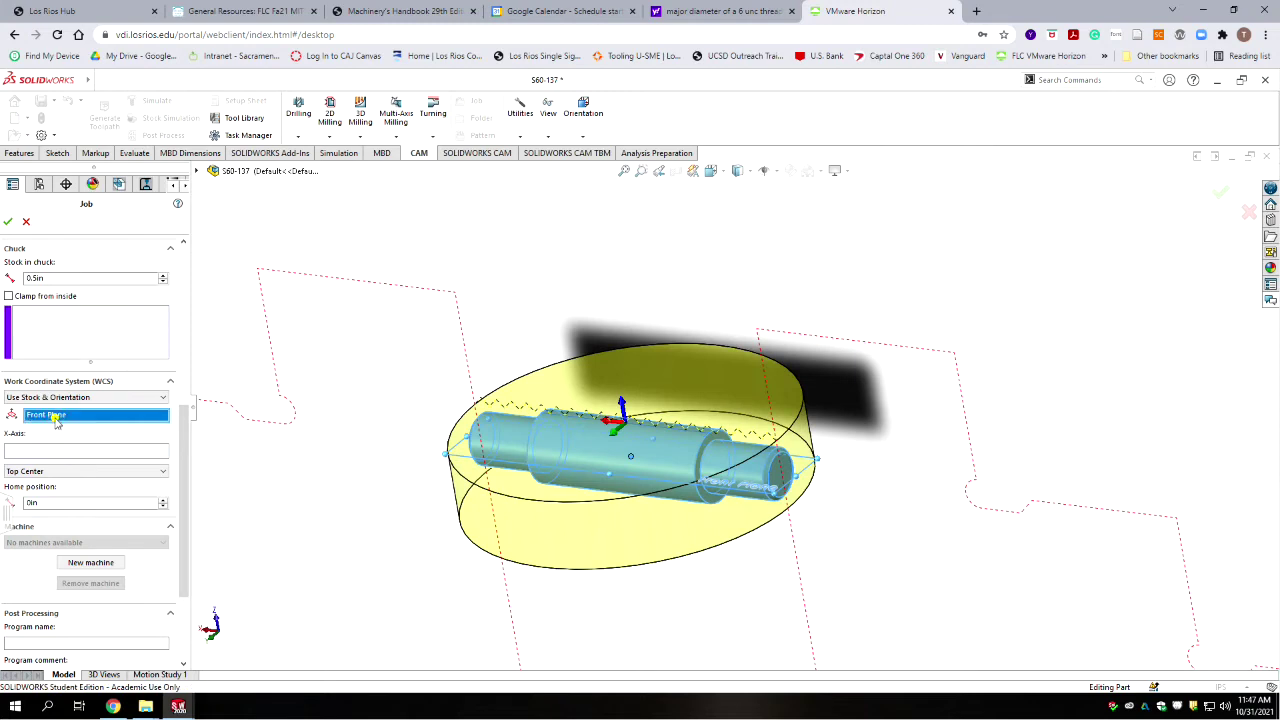
left_click(93, 398)
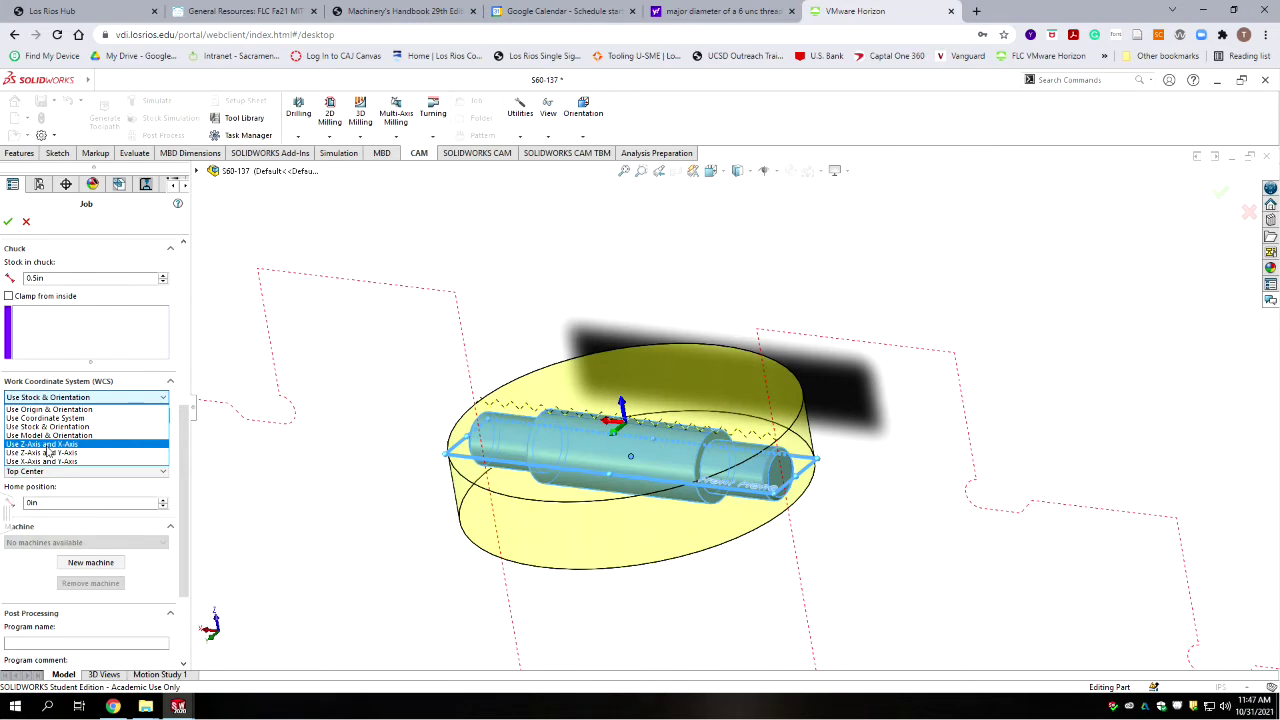
left_click(46, 445)
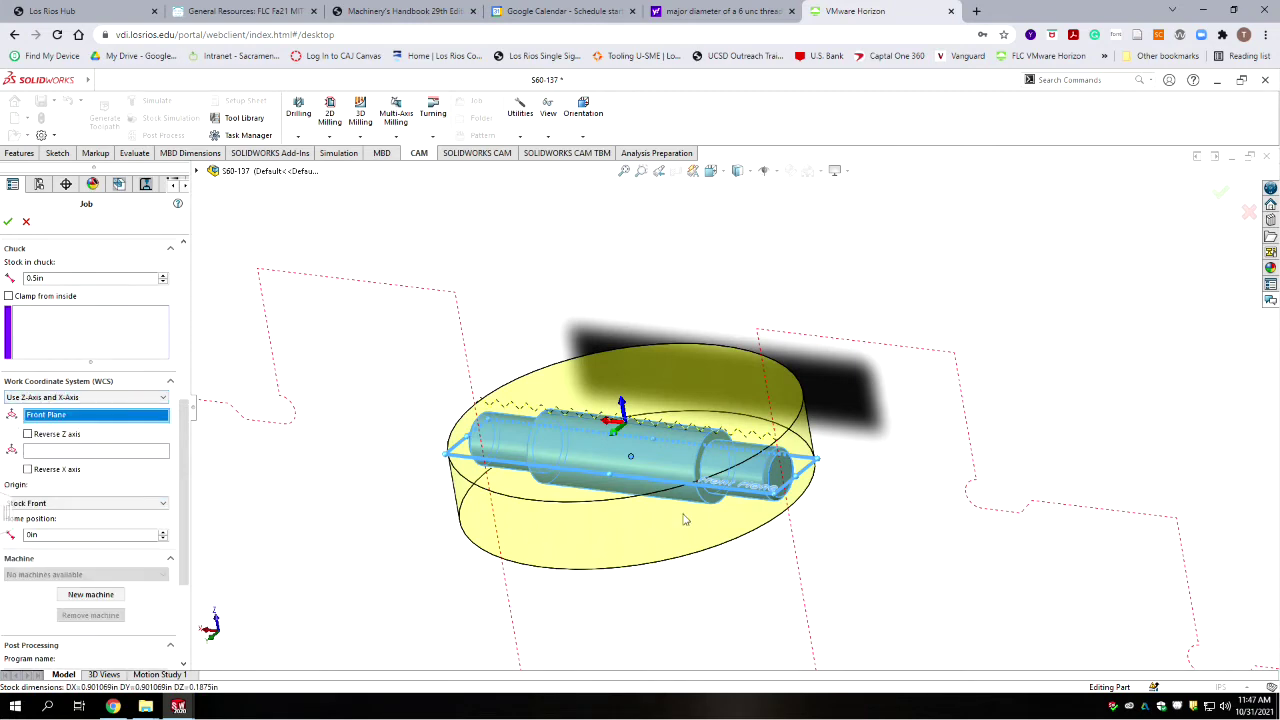
left_click(783, 472)
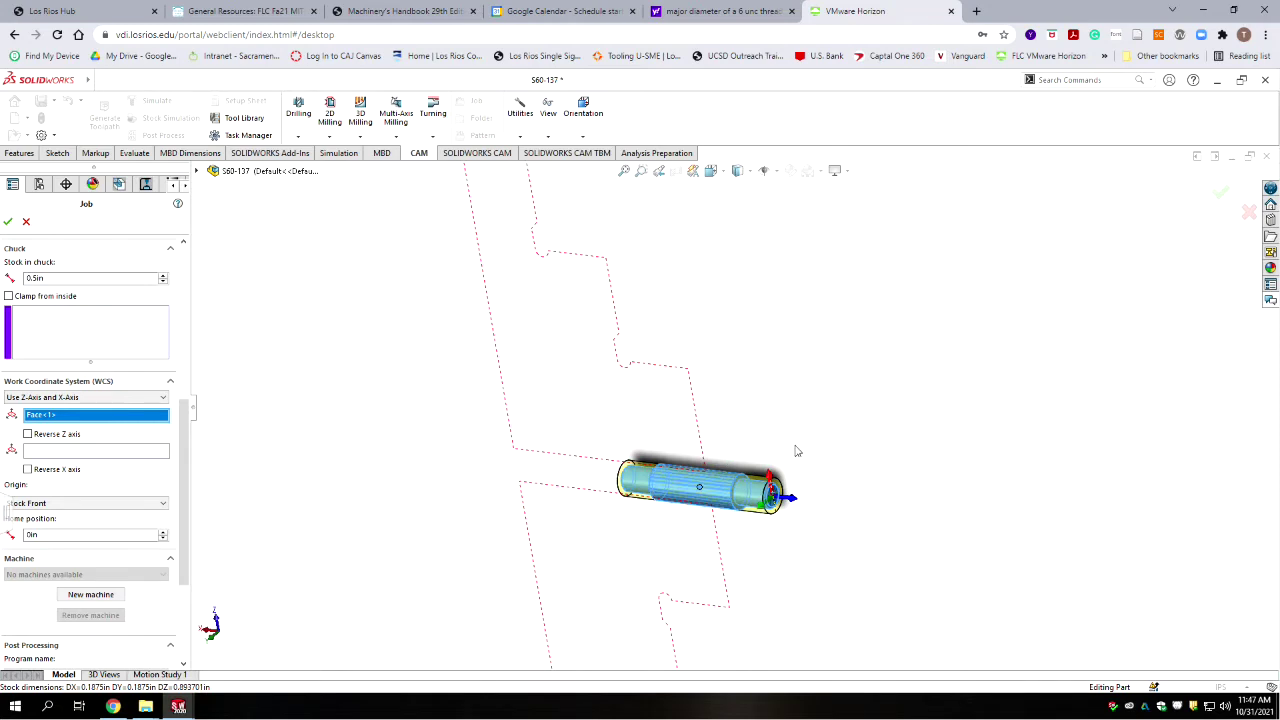
Set the radial stock offset with the expression (.25-.189)/2.
scroll(760, 530, "down", 3)
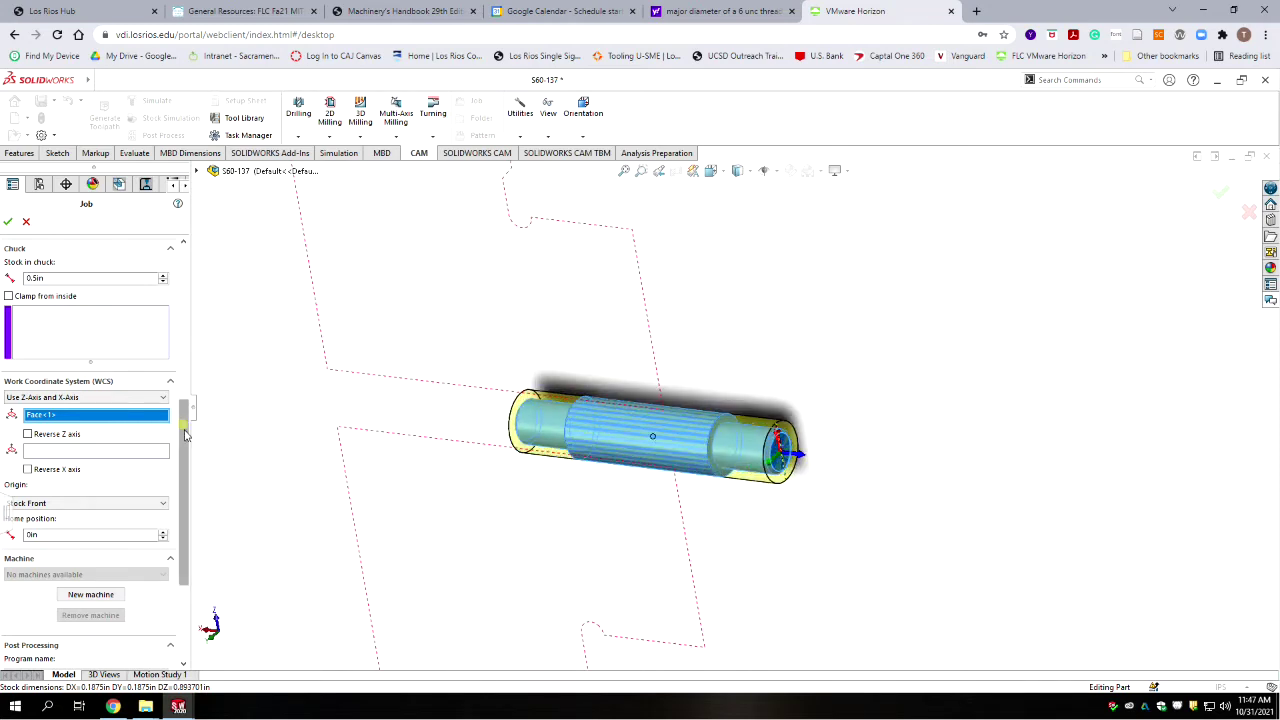
scroll(180, 428, "down", 2)
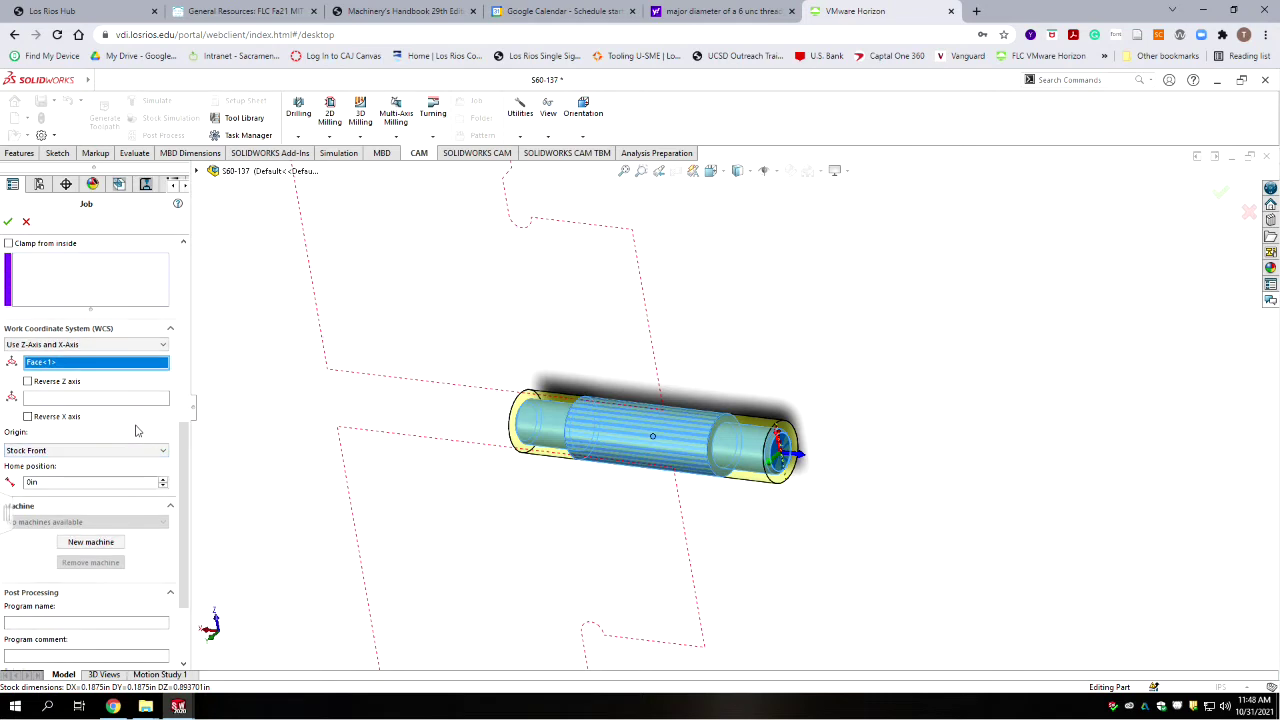
left_click_drag(186, 447, 199, 295)
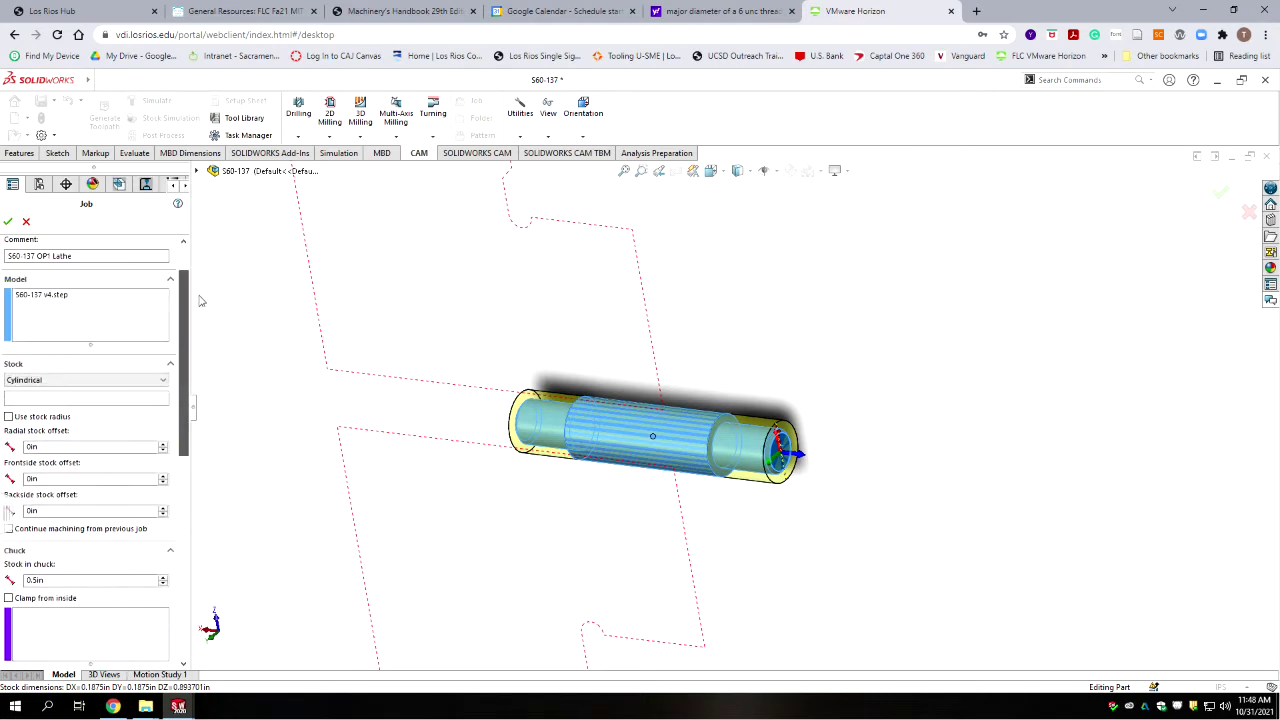
double_click(66, 447)
key("ctrl+a")
type(".25")
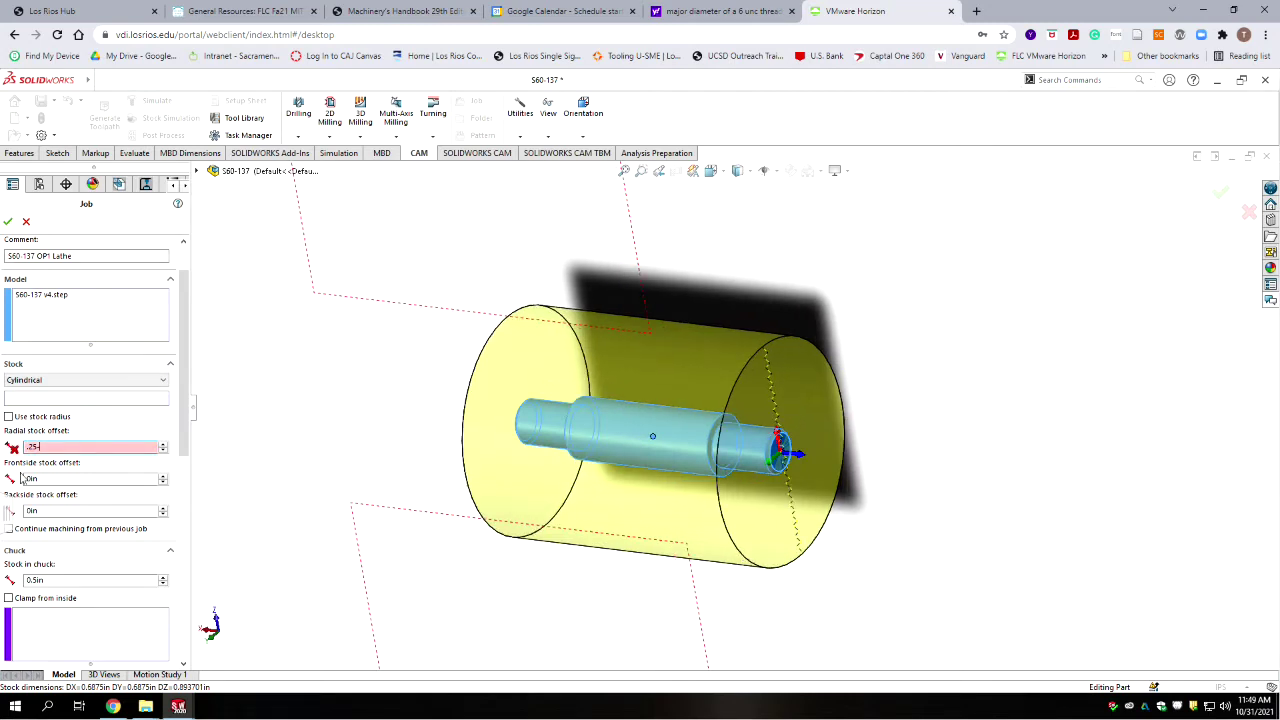
left_click(22, 479)
type("-.189")
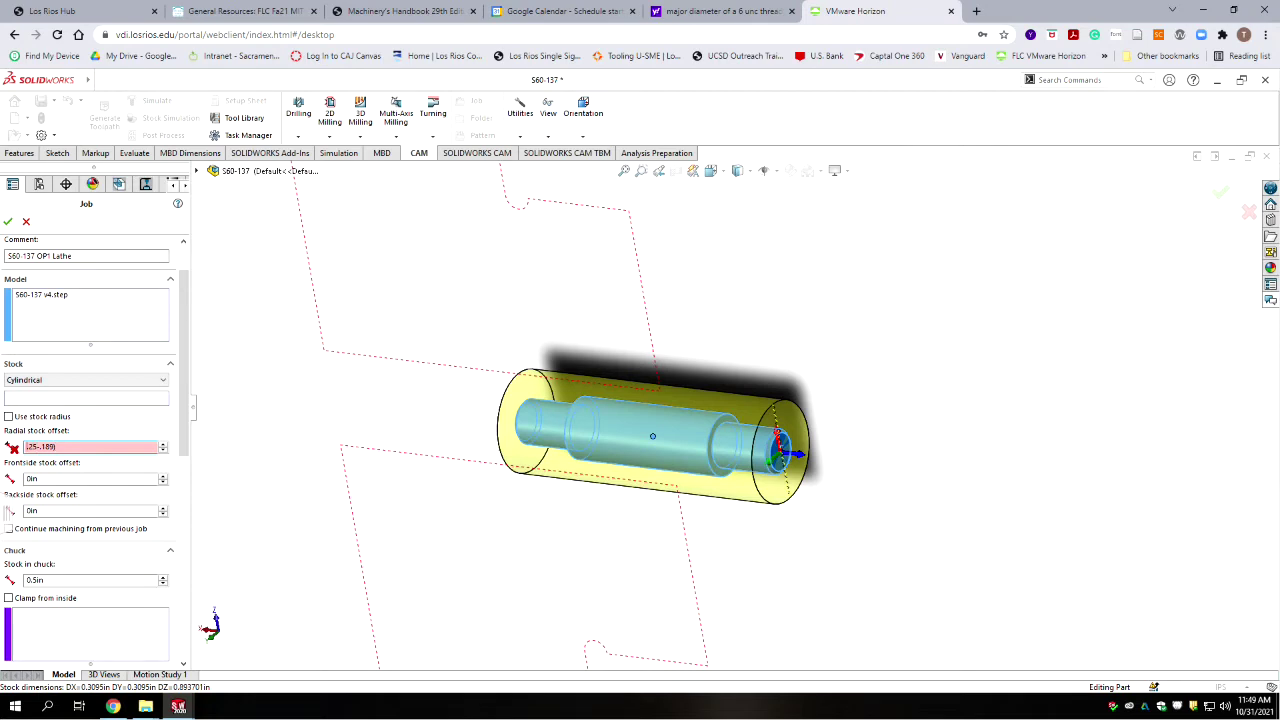
left_click(22, 479)
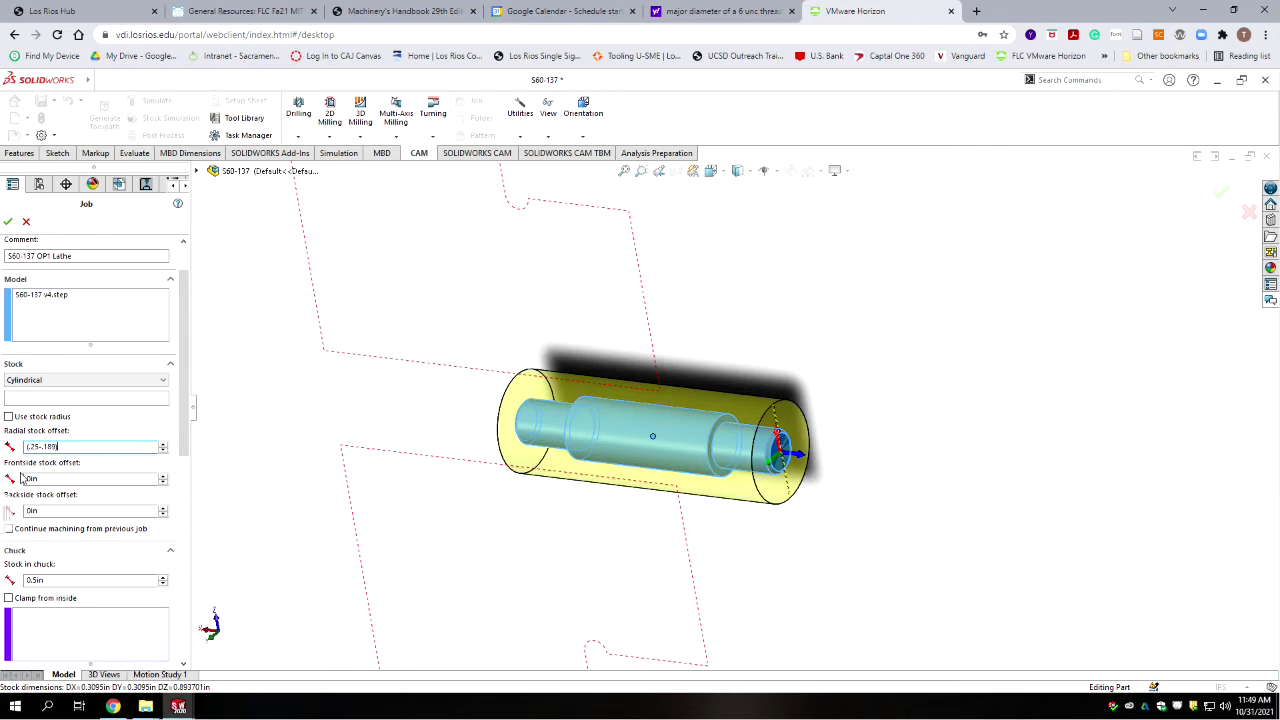
type("/2")
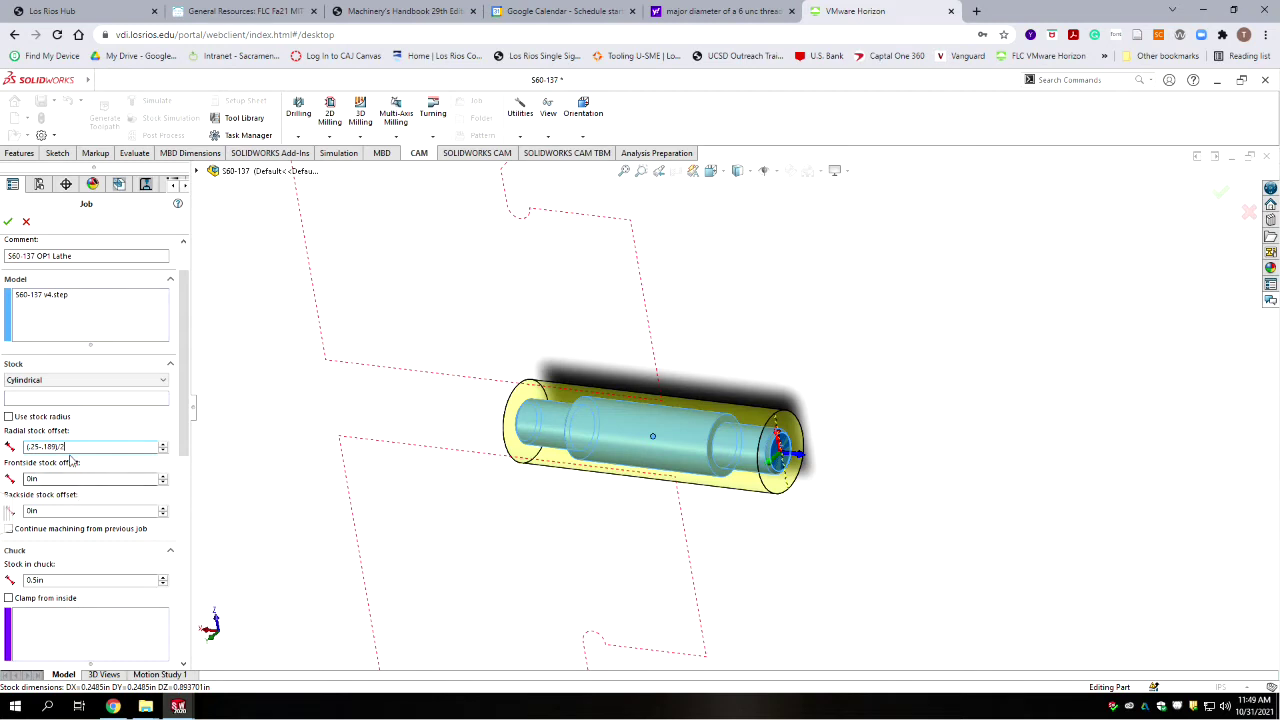
Set the frontside stock offset to 0.01 in and the backside stock offset to 2 in.
left_click(62, 479)
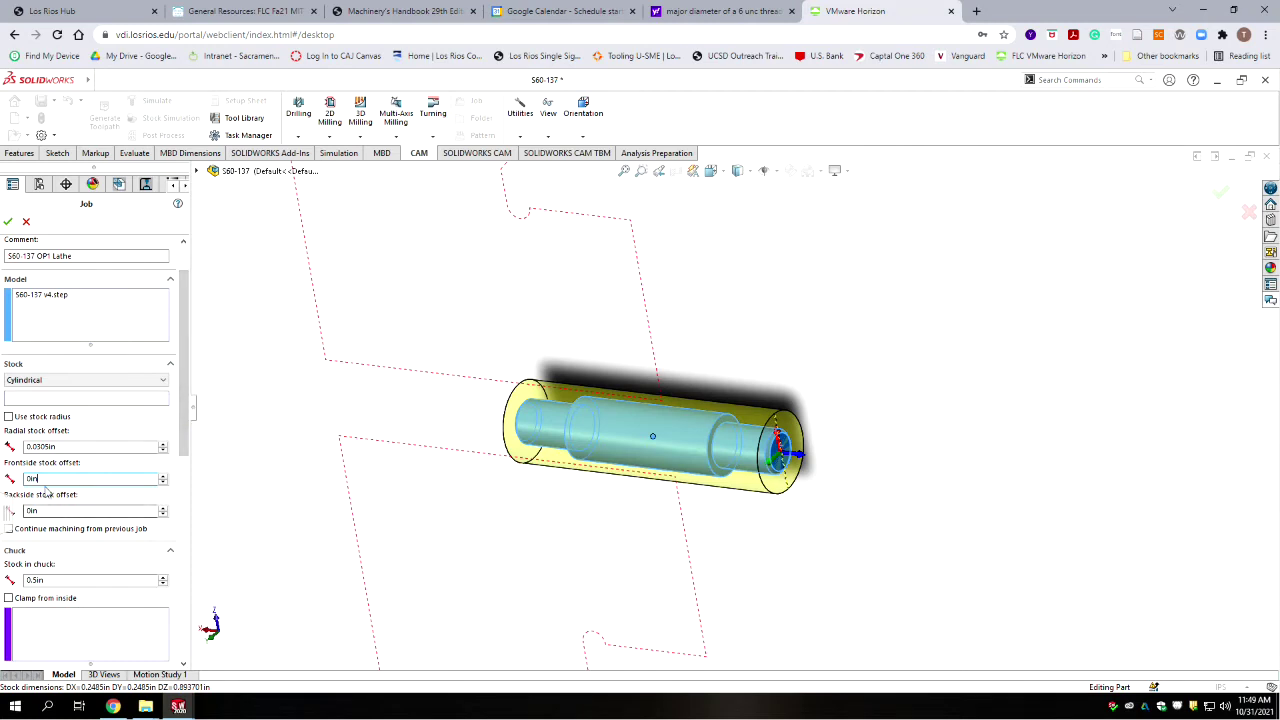
left_click_drag(44, 479, 1, 476)
type(".")
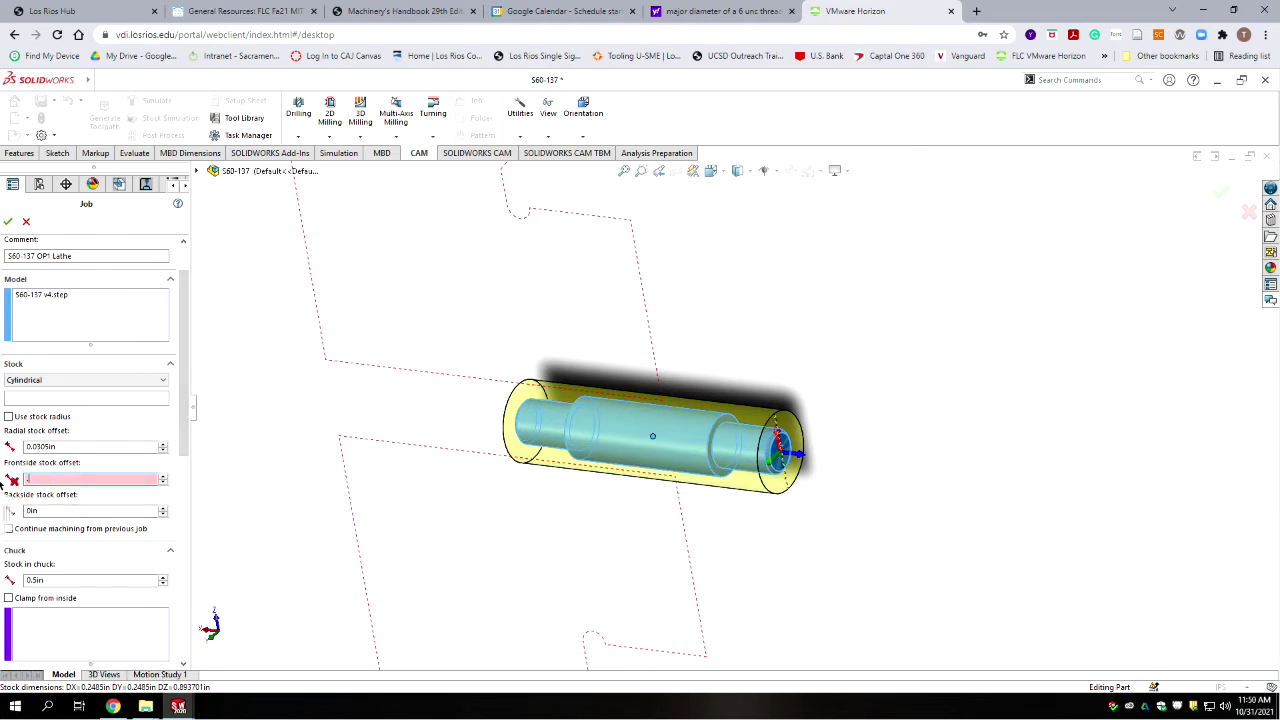
type("01")
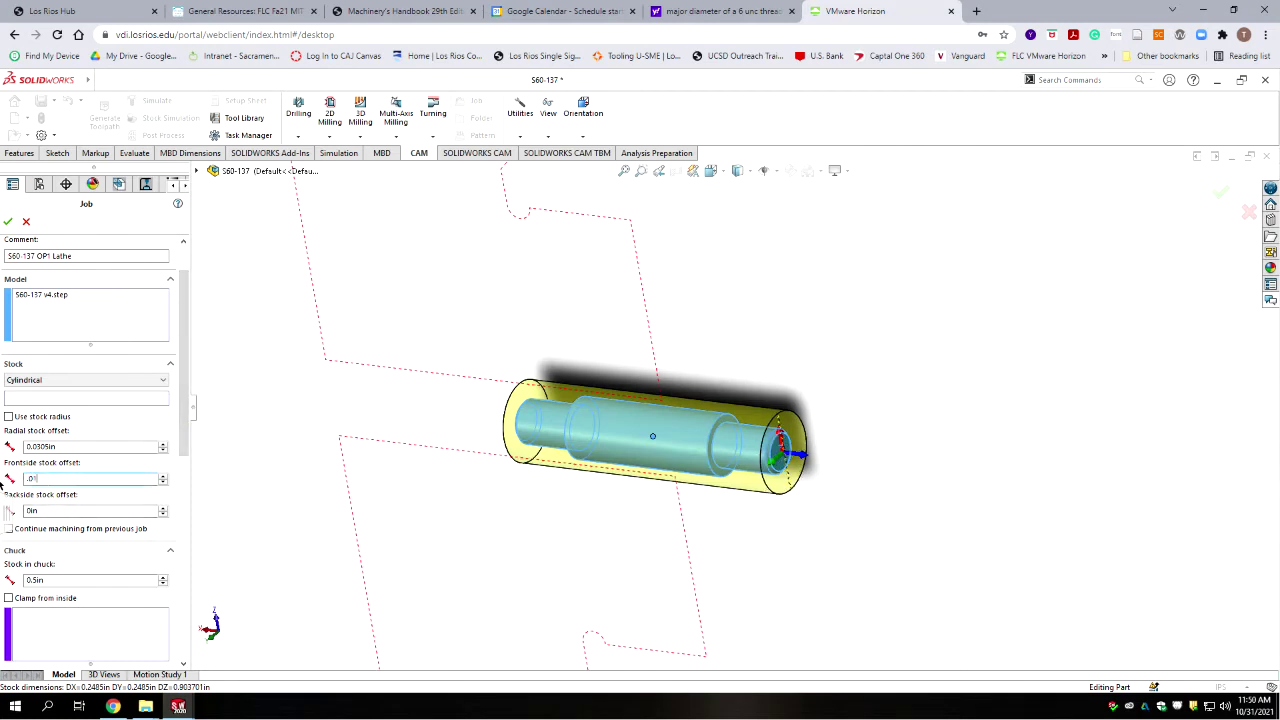
key("Tab")
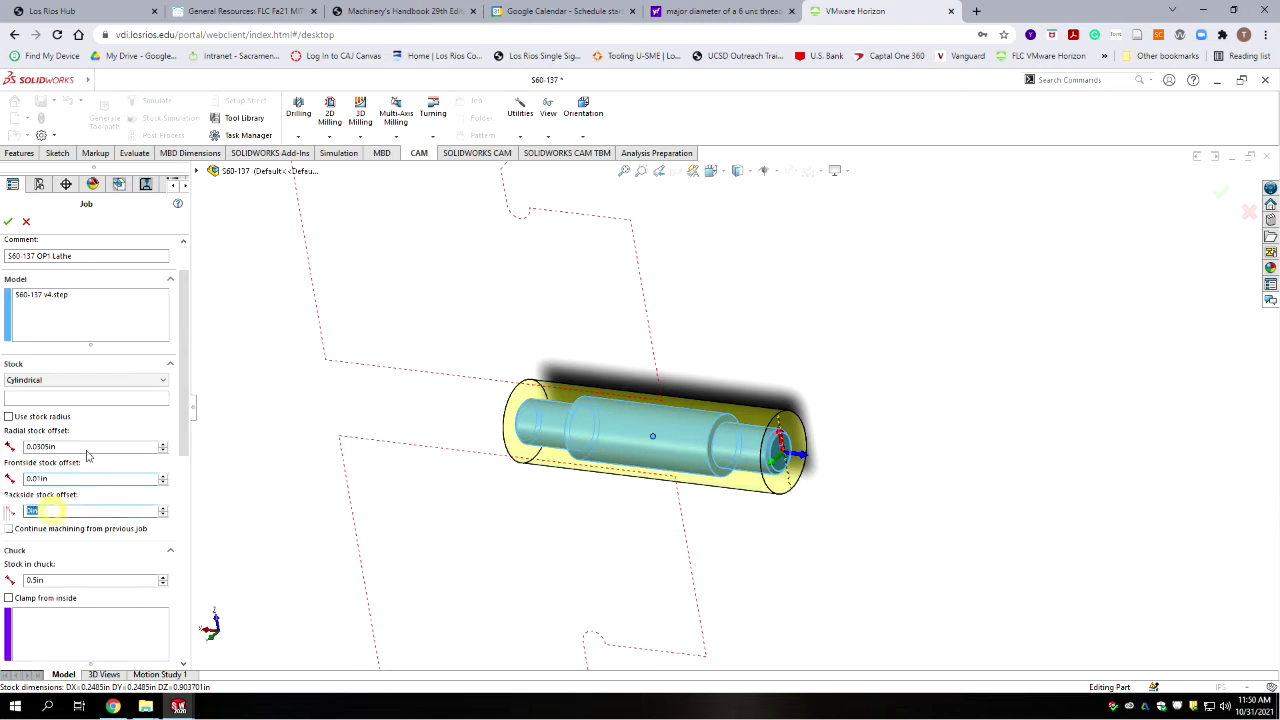
type("2")
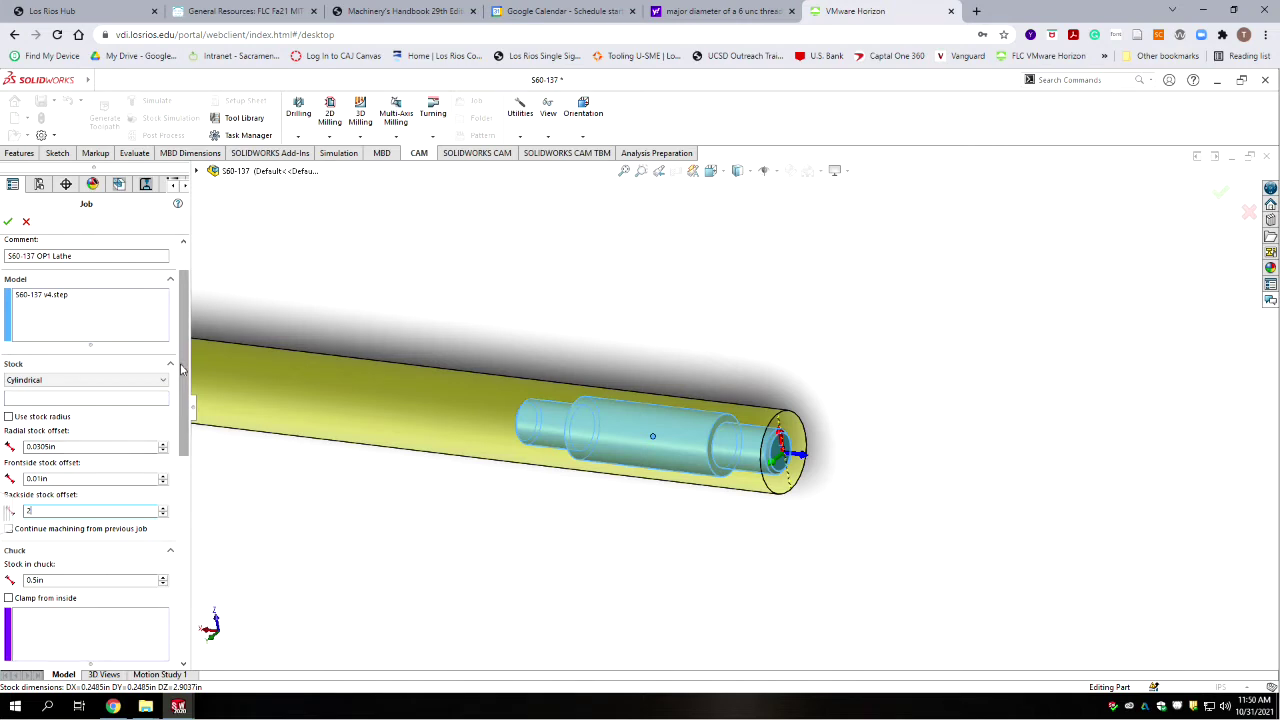
Set the length of stock held in the chuck to 1.6 in.
left_click_drag(177, 363, 180, 380)
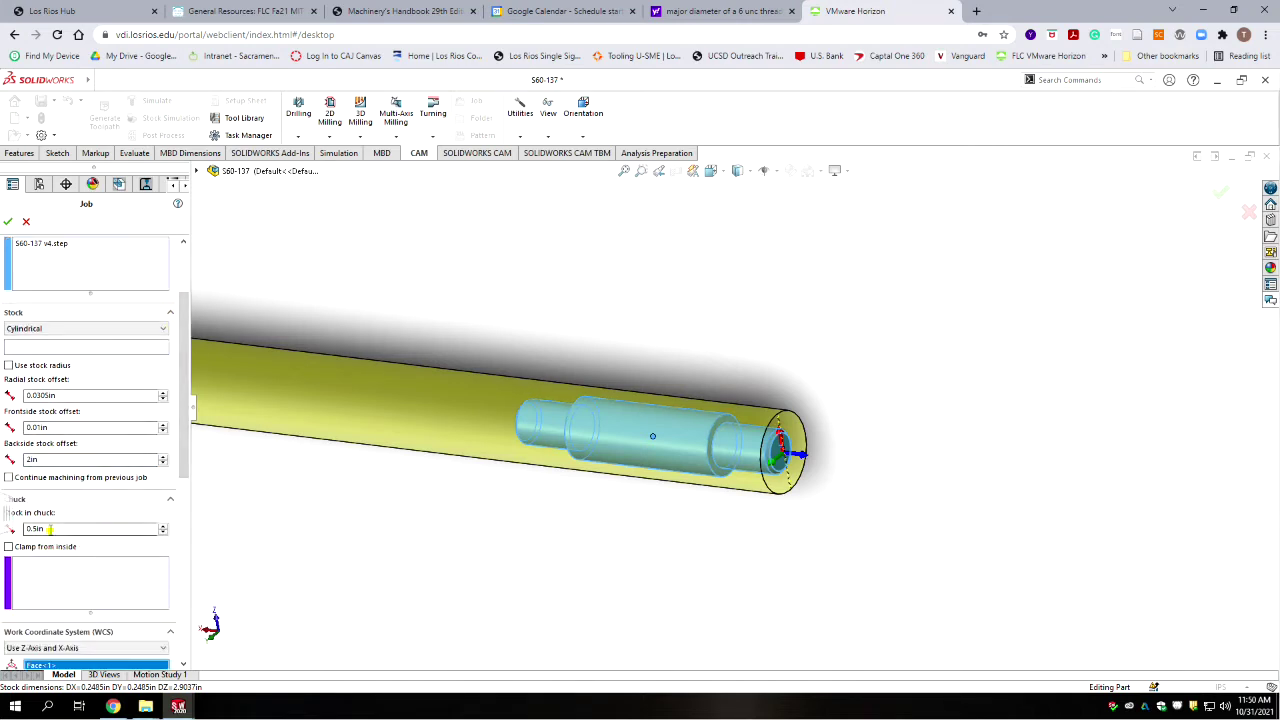
double_click(60, 528)
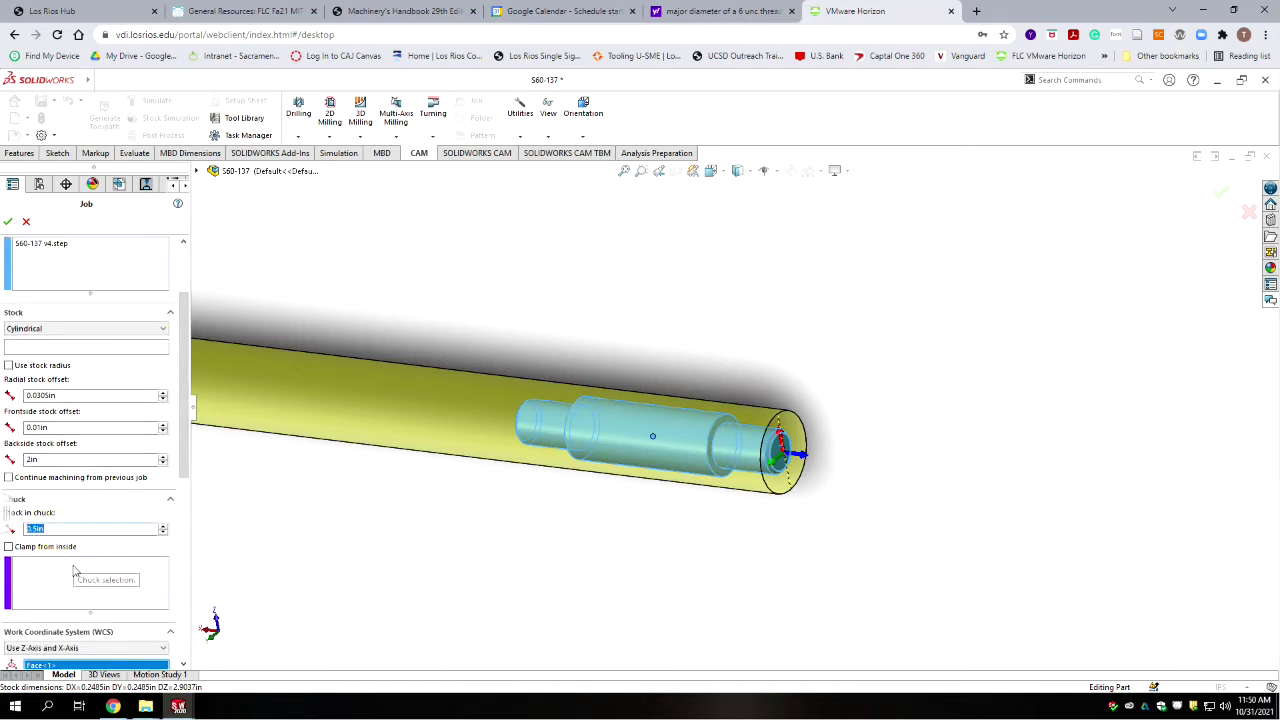
type("1.6")
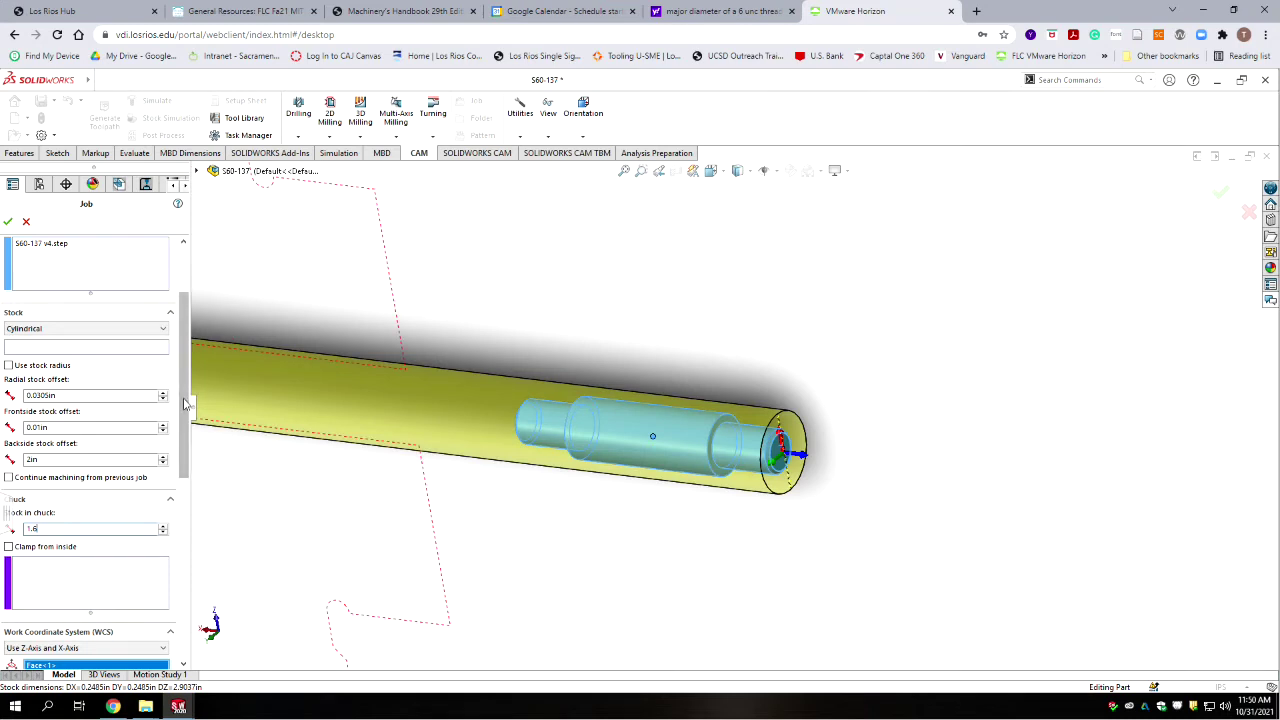
Enter program name 1371 and program comment "S60-137 OP1 Lathe" for post processing, and accept the job.
scroll(73, 574, "down", 5)
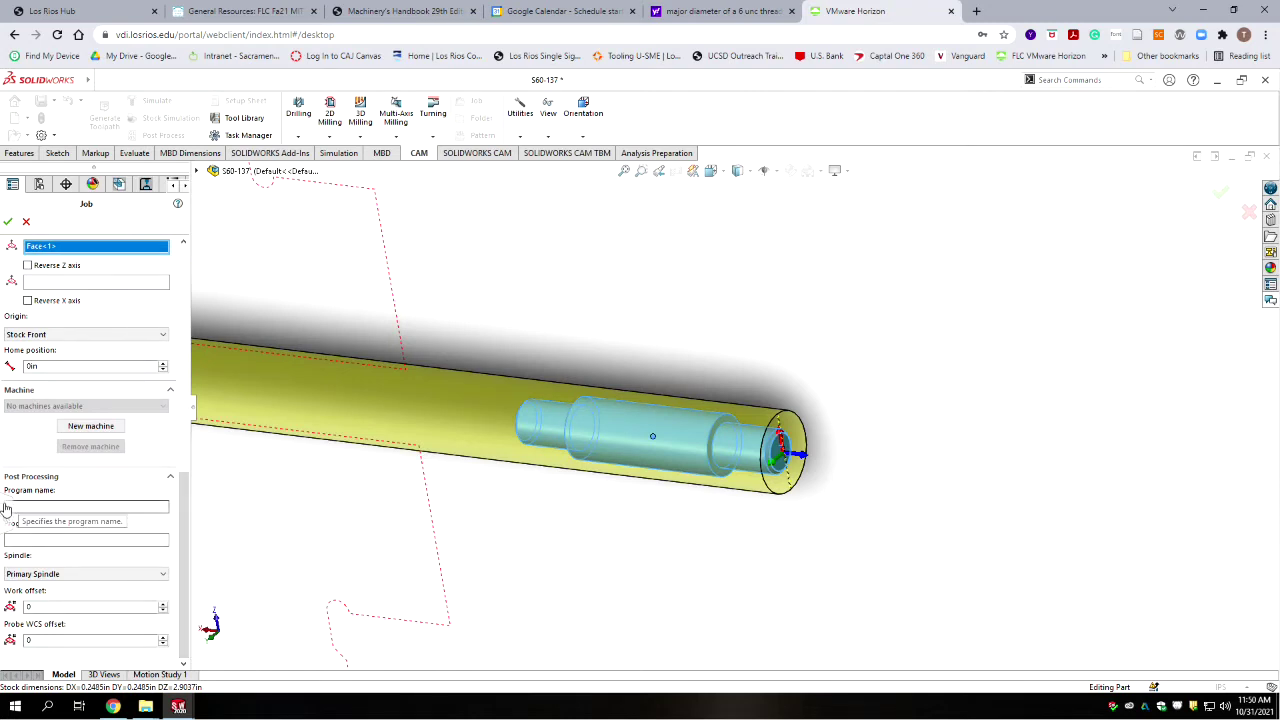
left_click(30, 507)
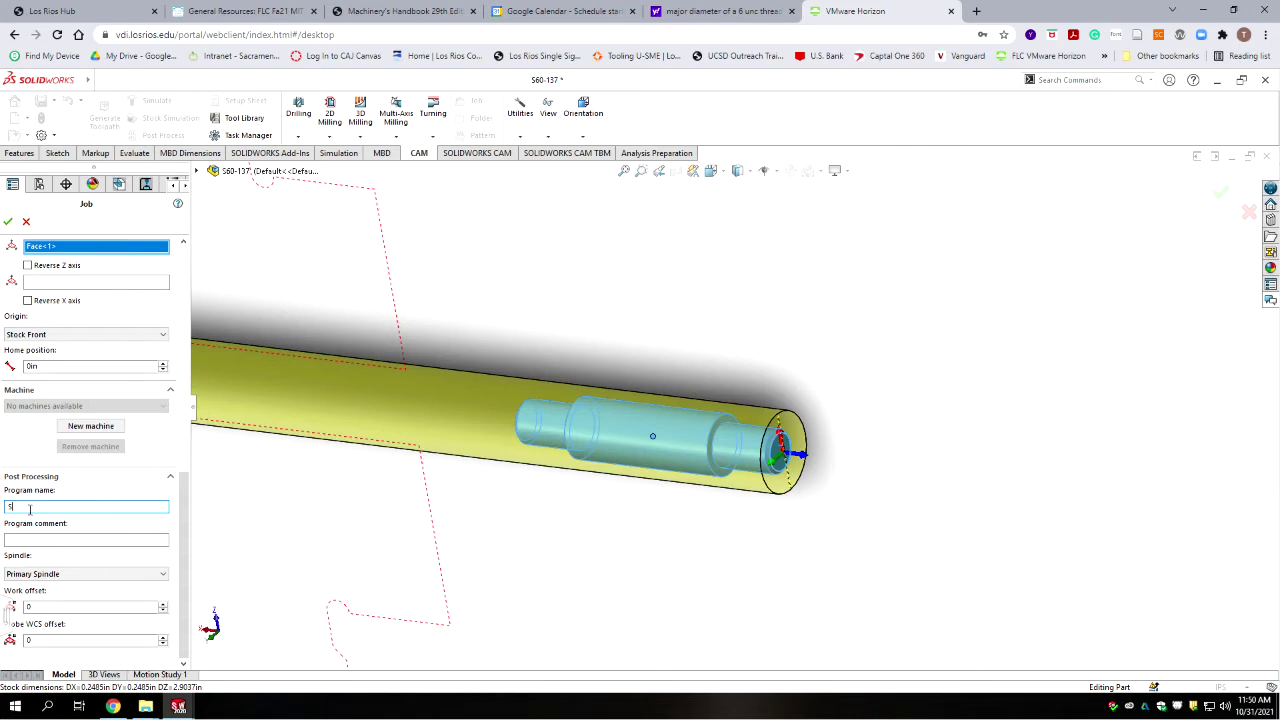
type("1371")
left_click(46, 541)
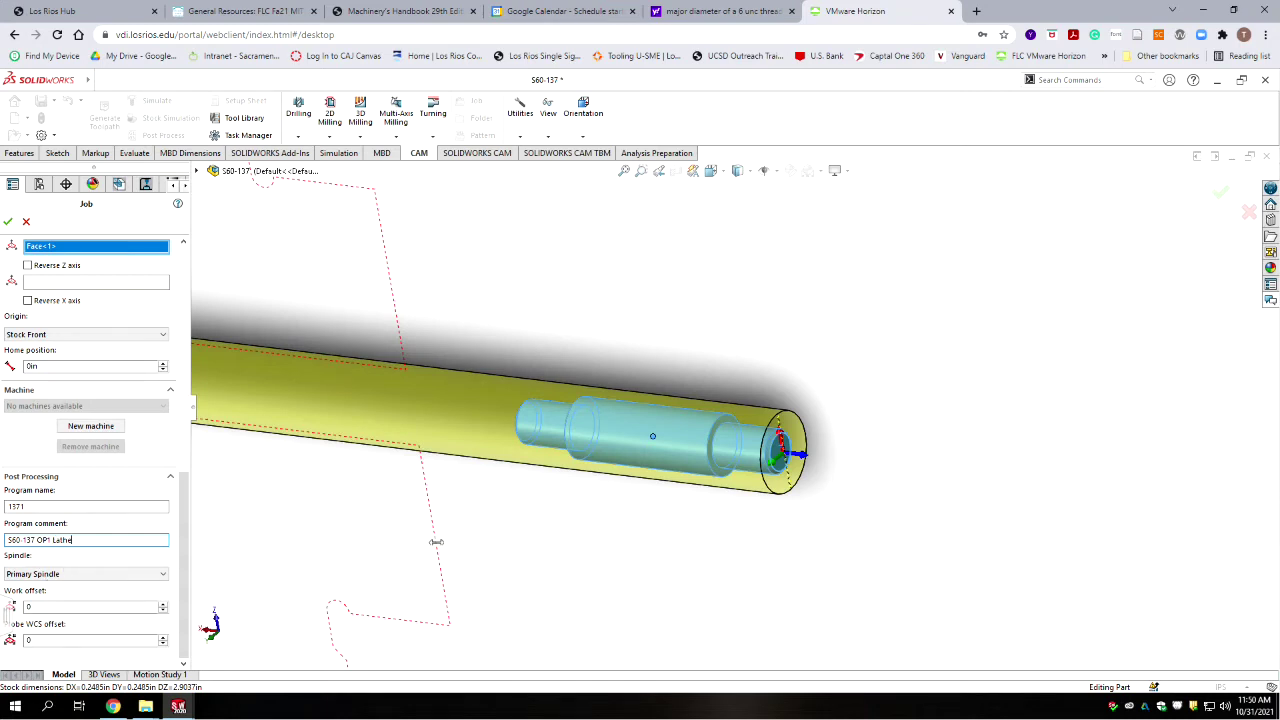
left_click(8, 221)
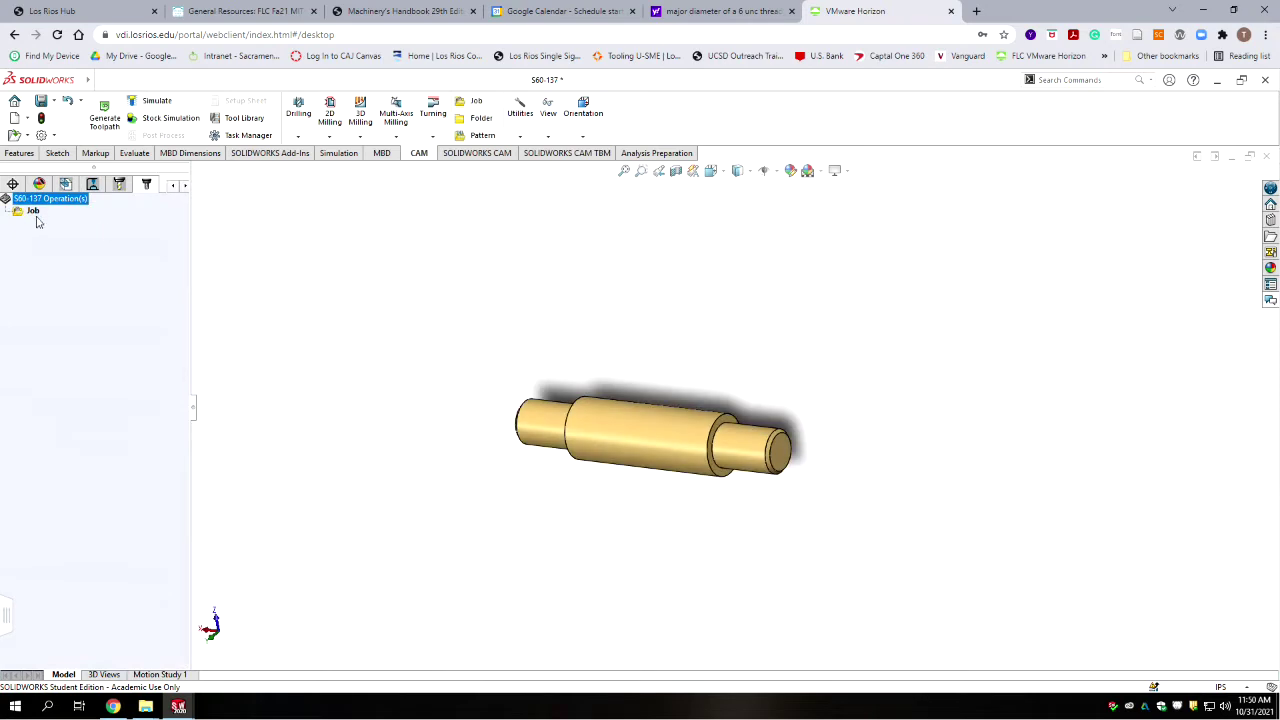
Rename the job in the operations tree as "S60-137 OP1 Lathe".
left_click(34, 213)
left_click(33, 211)
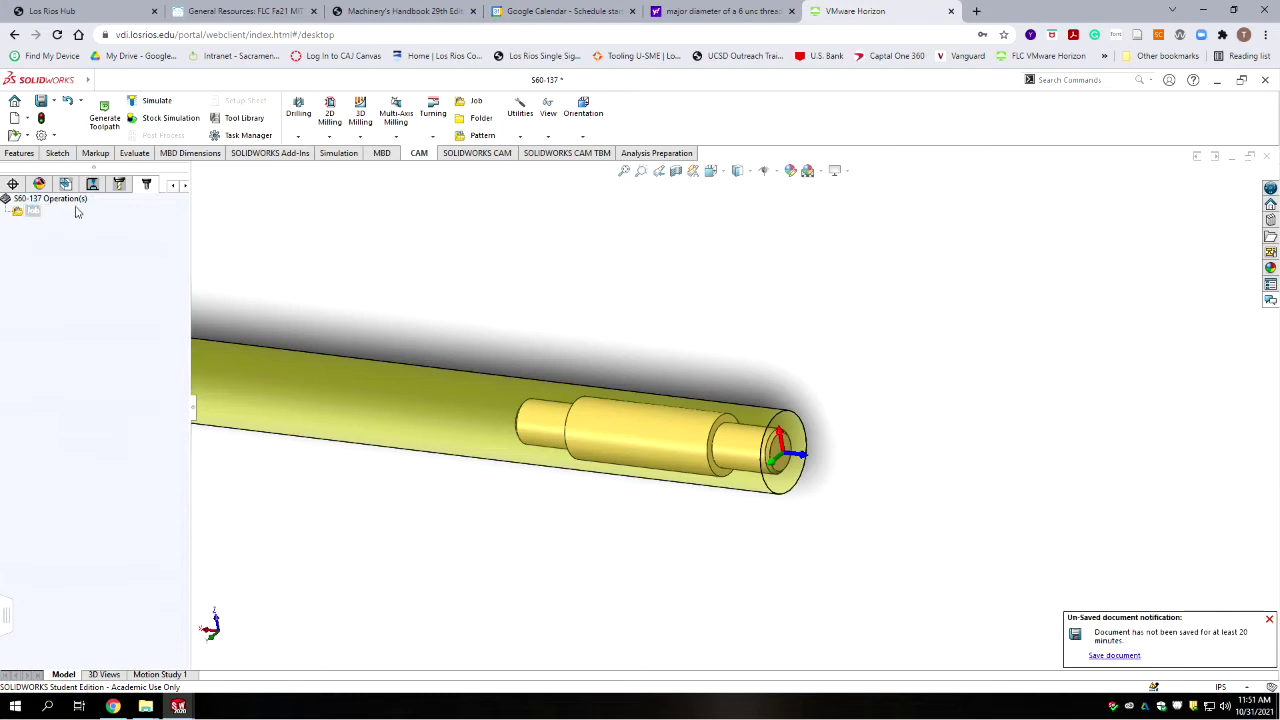
left_click(33, 211)
left_click(33, 211)
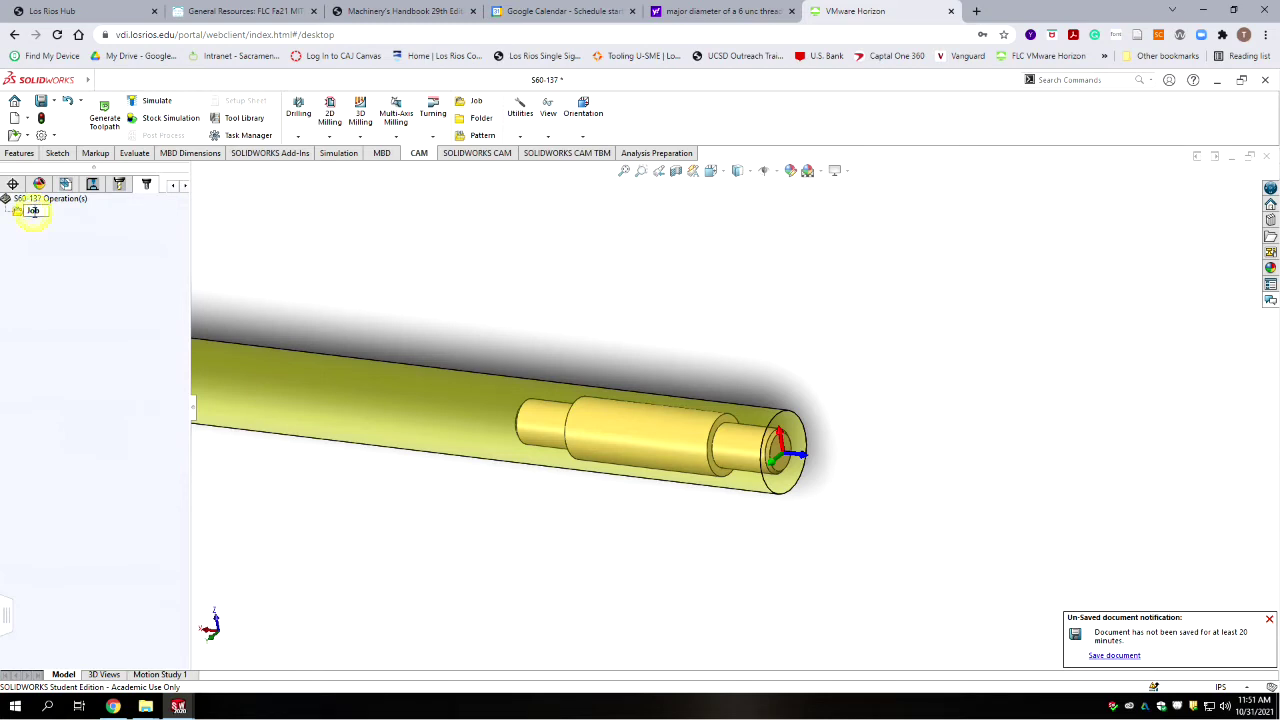
type("S60-137")
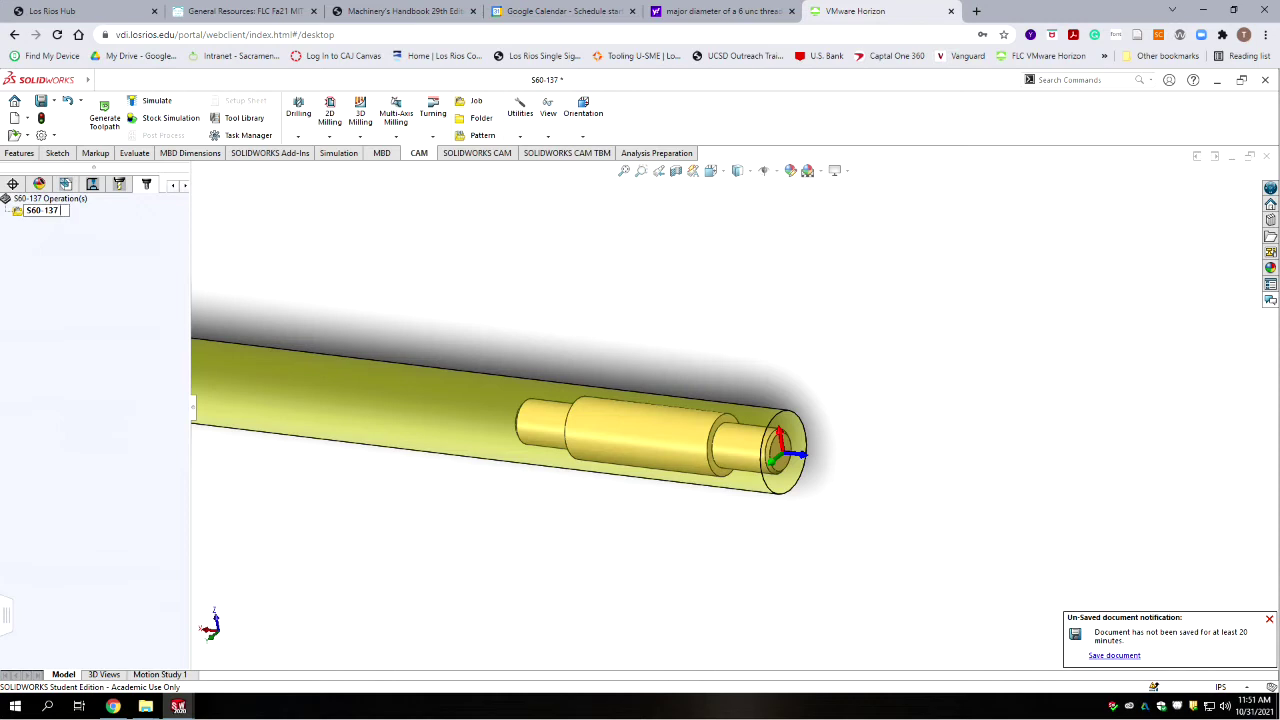
type(" OP1 Lathe")
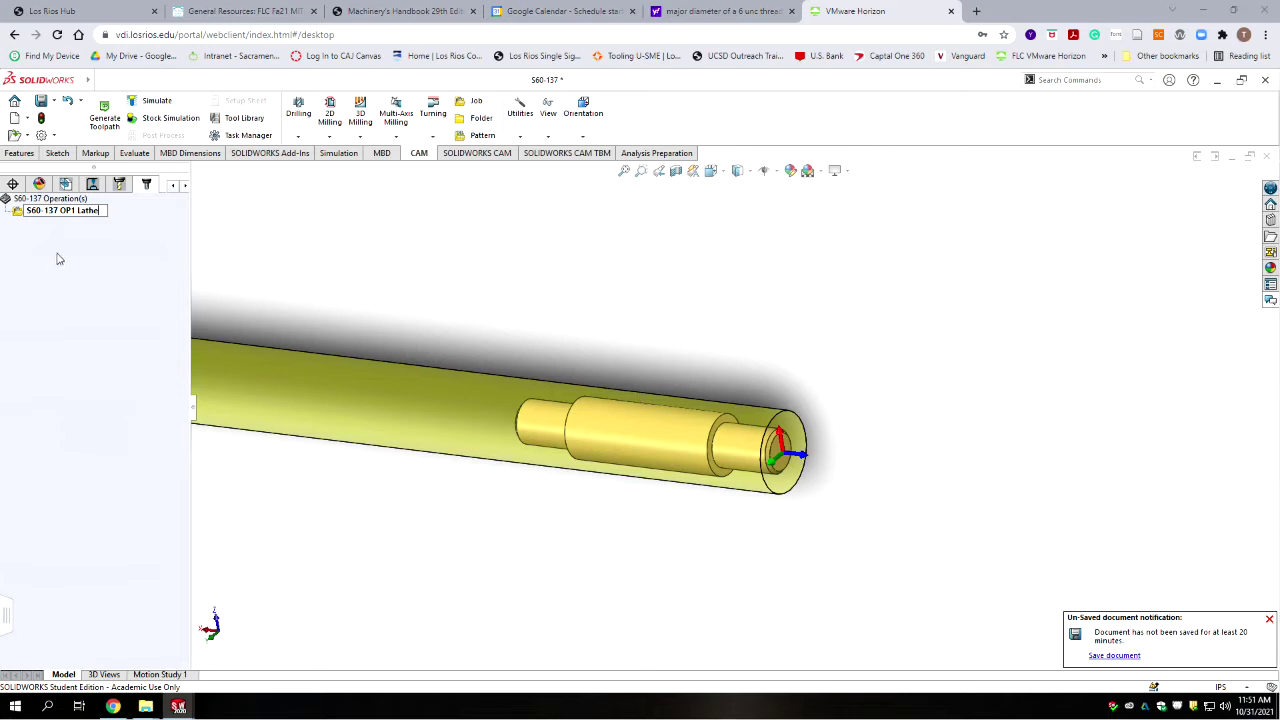
left_click(36, 222)
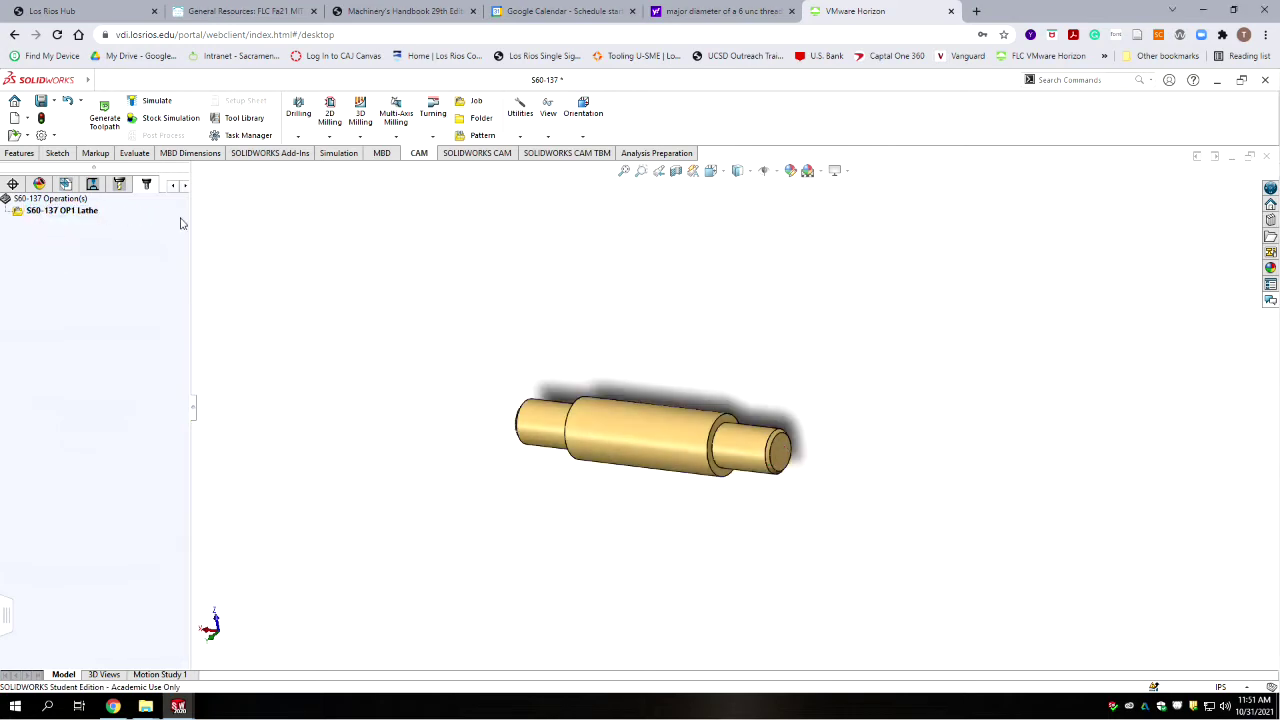
Add a Turning Face operation to the job and assign tool #1, the turning grooving .1575 W DGFH Neutral Grooving Blade.
left_click(75, 213)
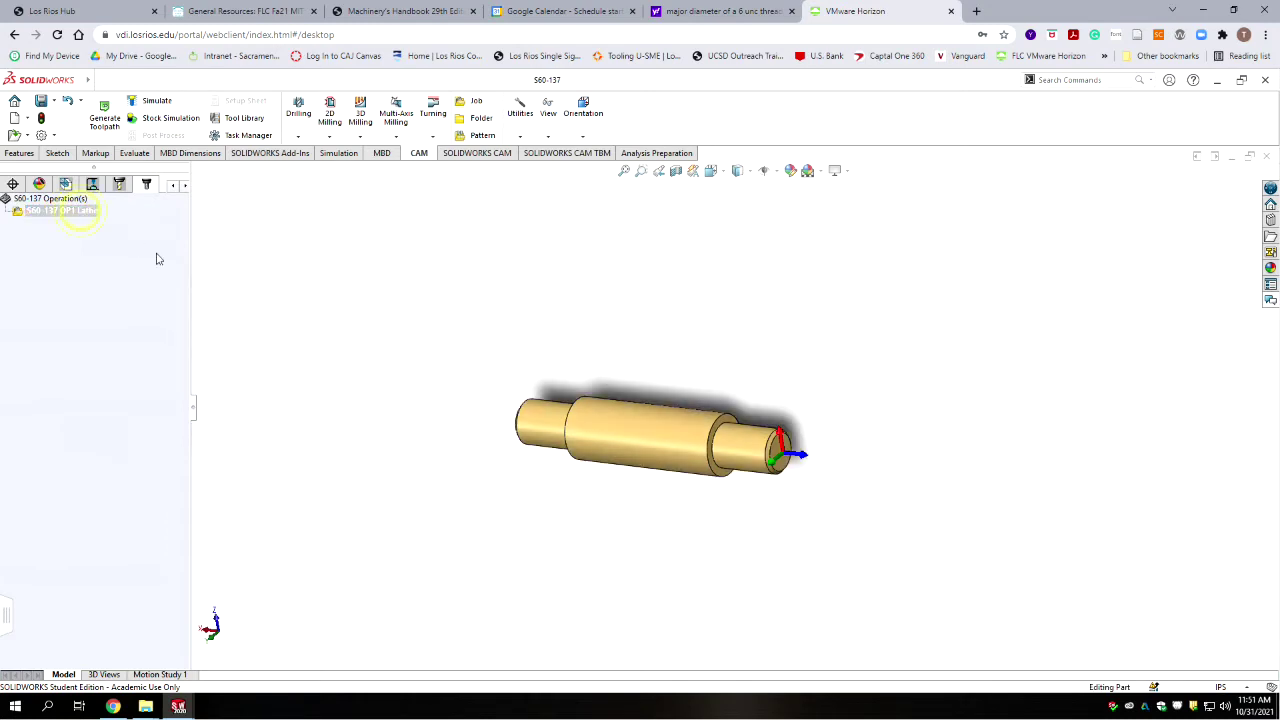
key("F2")
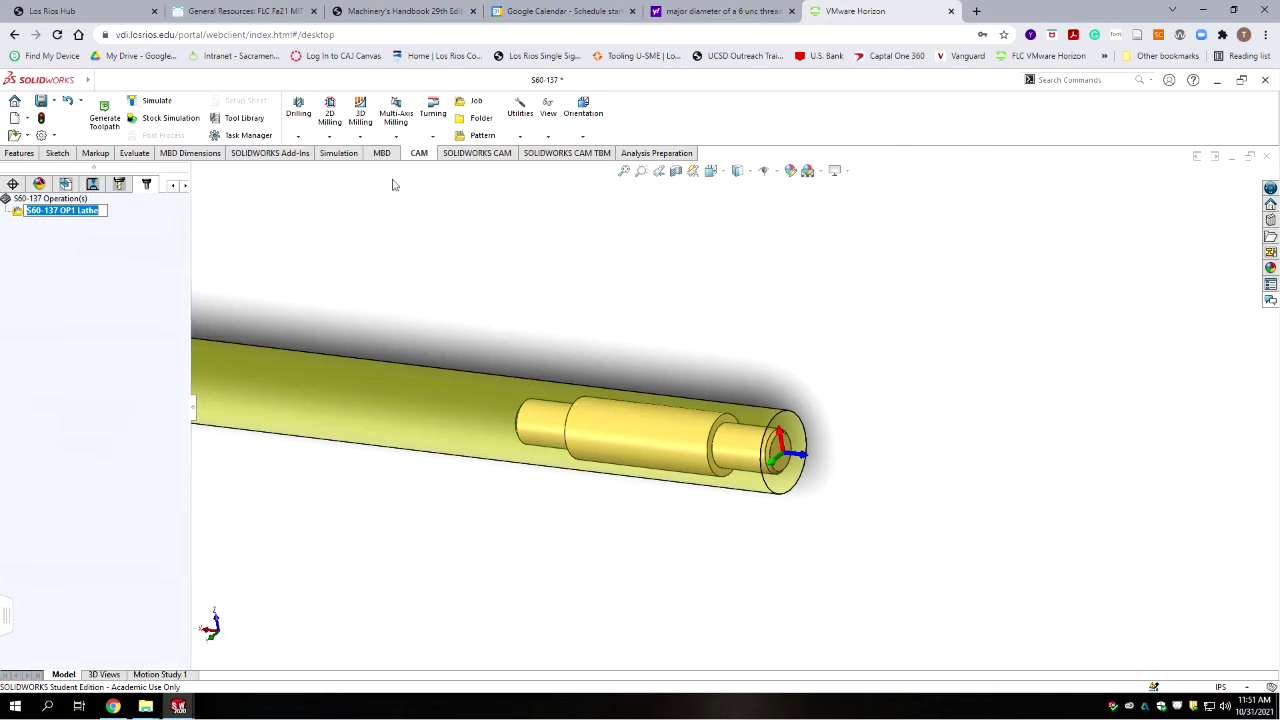
left_click(440, 142)
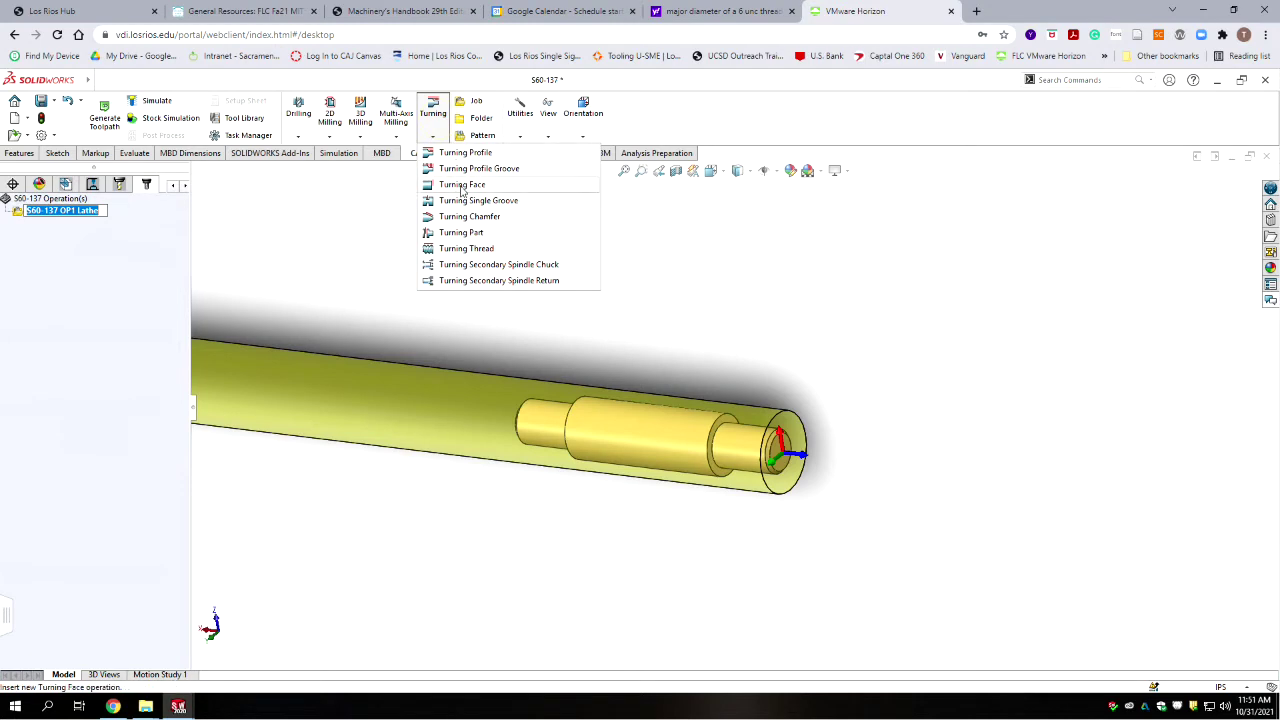
left_click(460, 185)
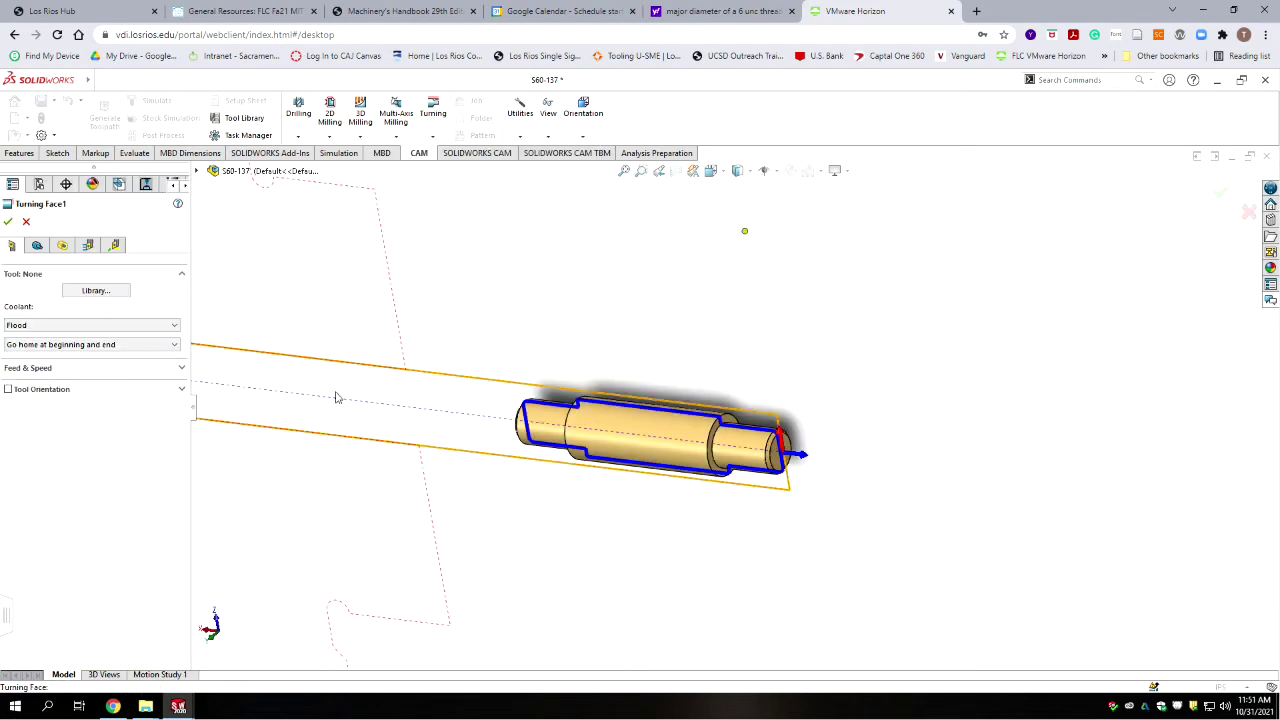
left_click(120, 292)
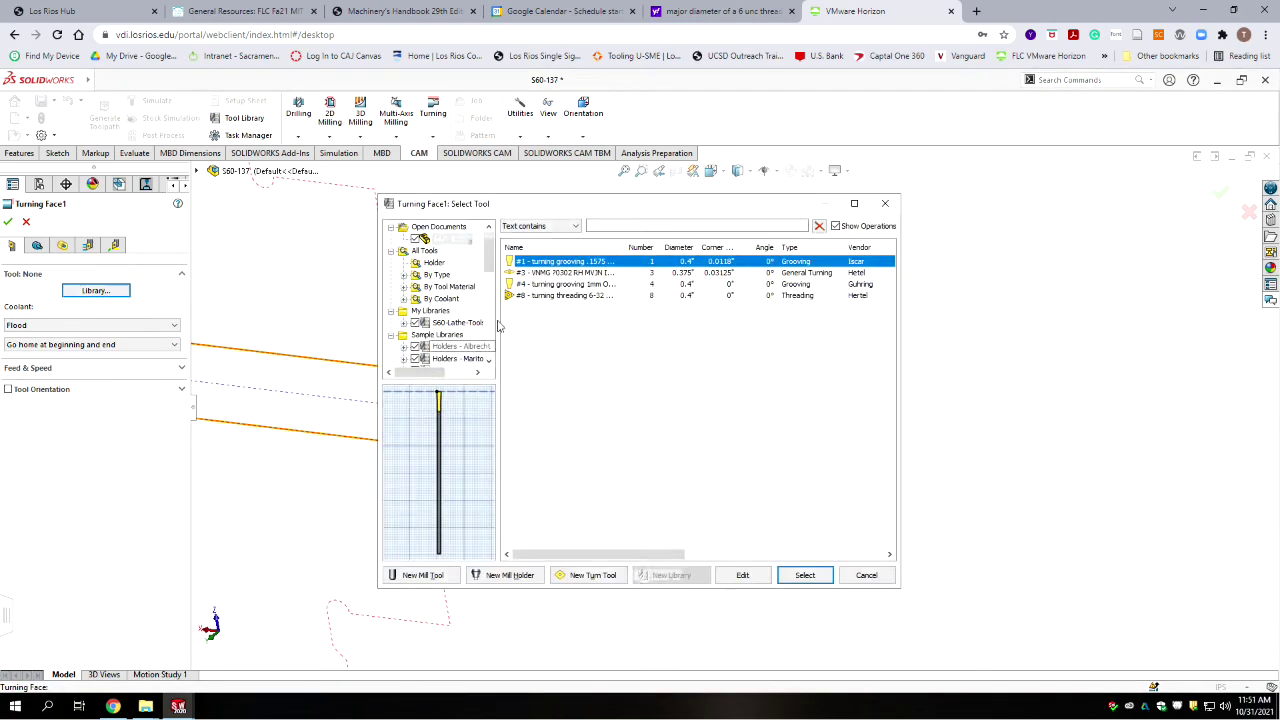
left_click(806, 576)
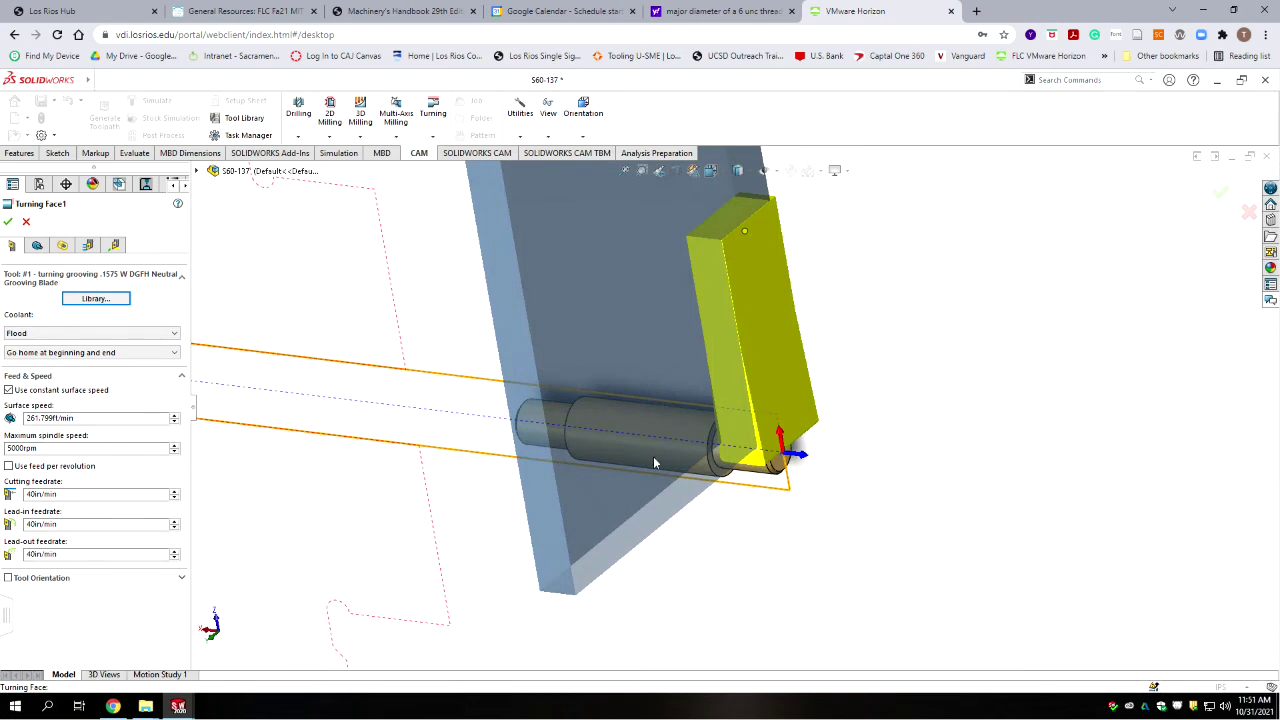
Examine how the grooving blade sits against the stock's front end, and check the facing operation's geometry options.
middle_click_drag(673, 431, 724, 335)
scroll(724, 331, "up", 5)
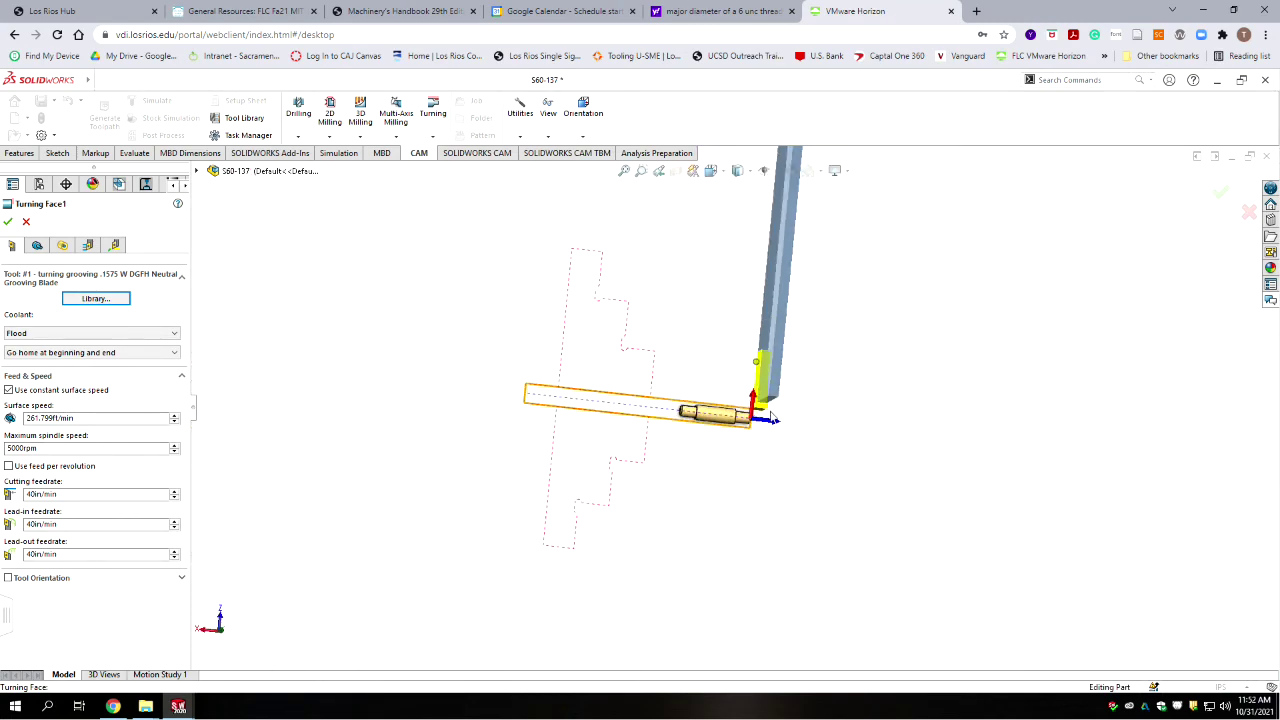
scroll(765, 418, "down", 8)
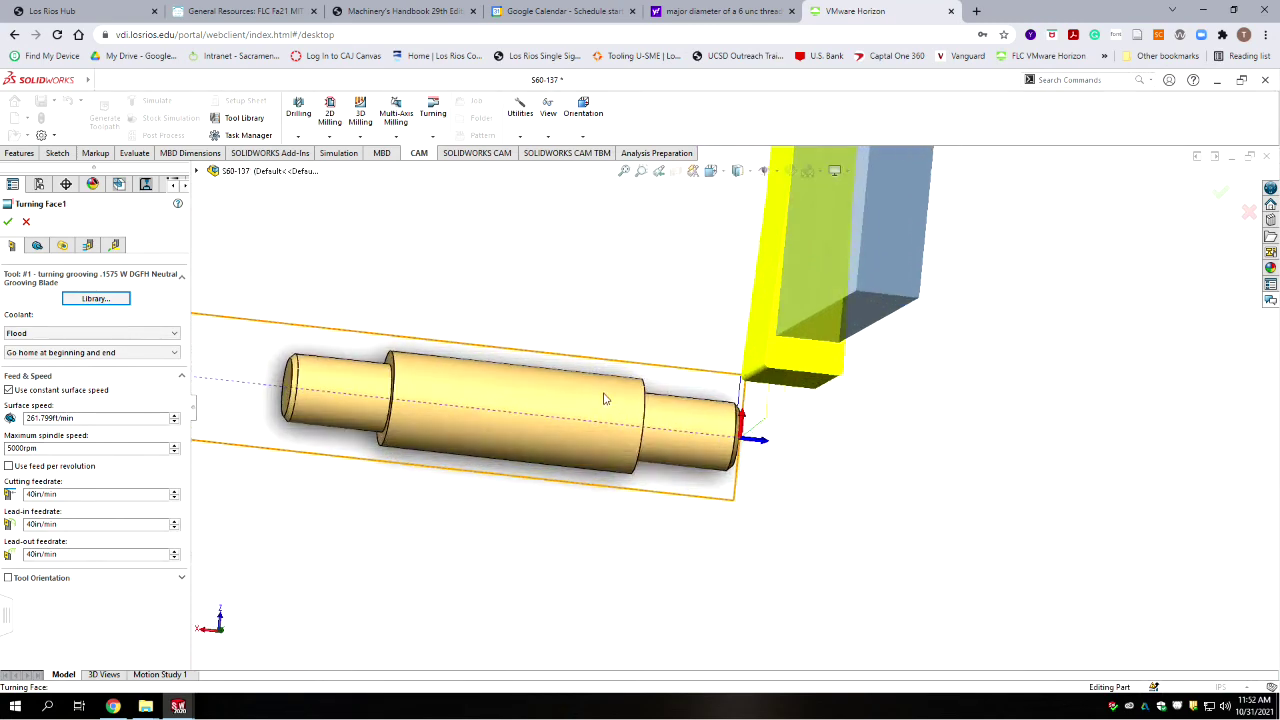
scroll(603, 399, "up", 5)
scroll(640, 368, "down", 4)
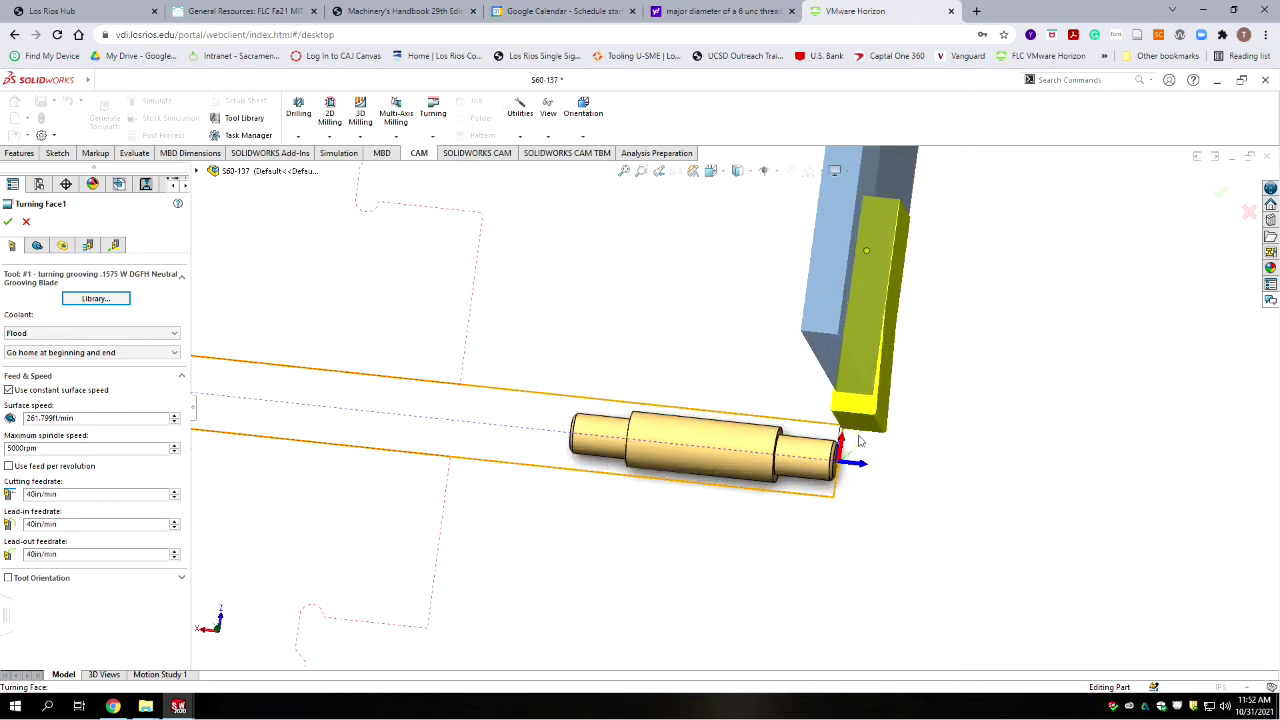
scroll(858, 440, "down", 3)
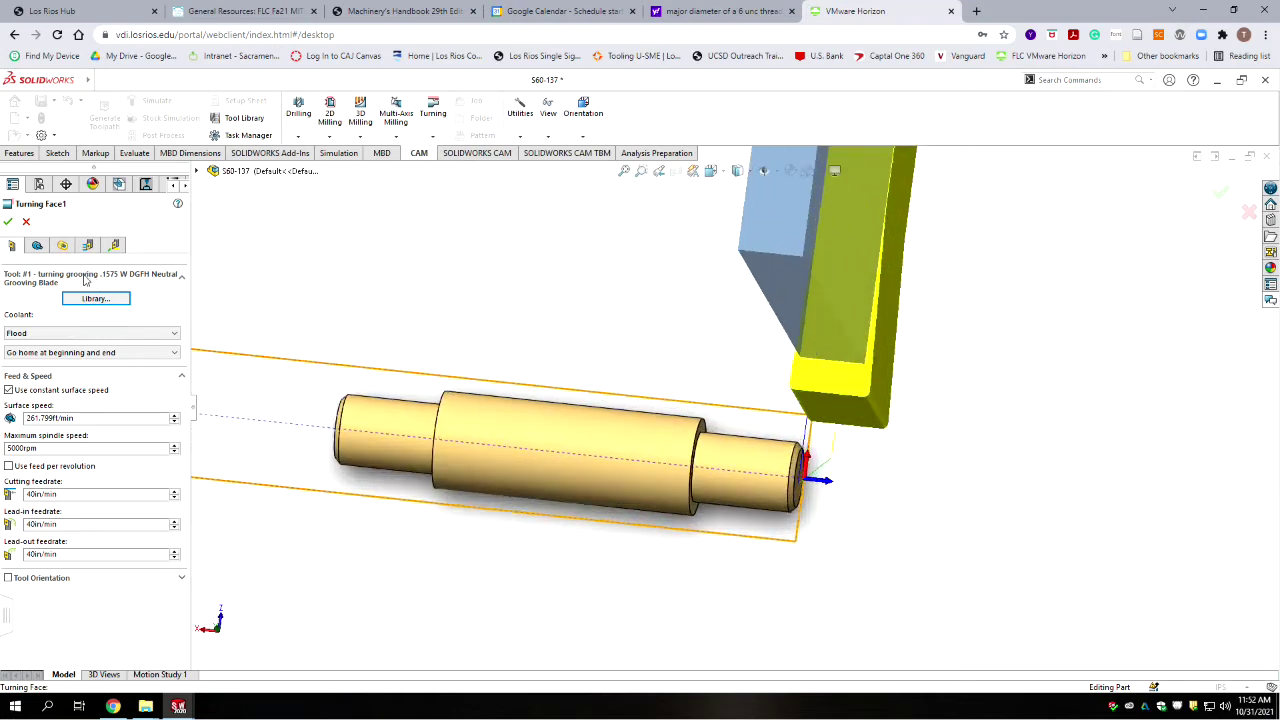
left_click(37, 245)
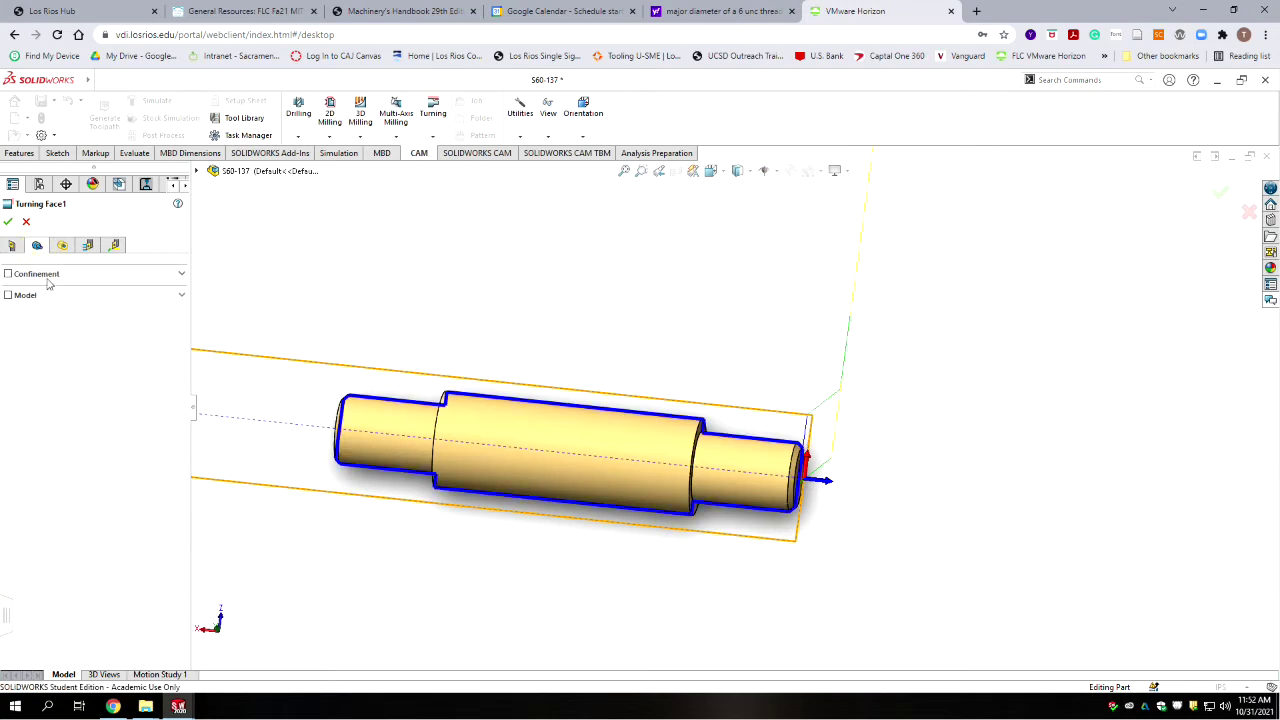
Set the facing operation's distance to cut below the inner radius to .01 in.
left_click(62, 245)
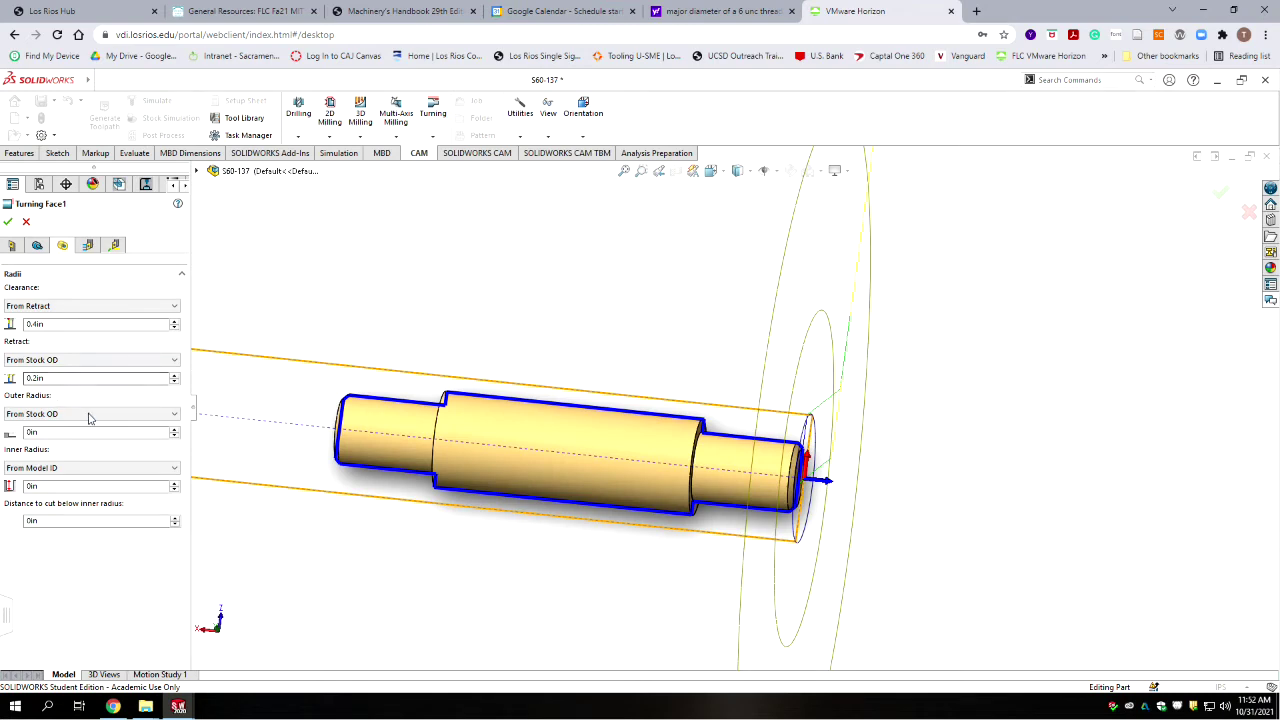
mouse_move(95, 417)
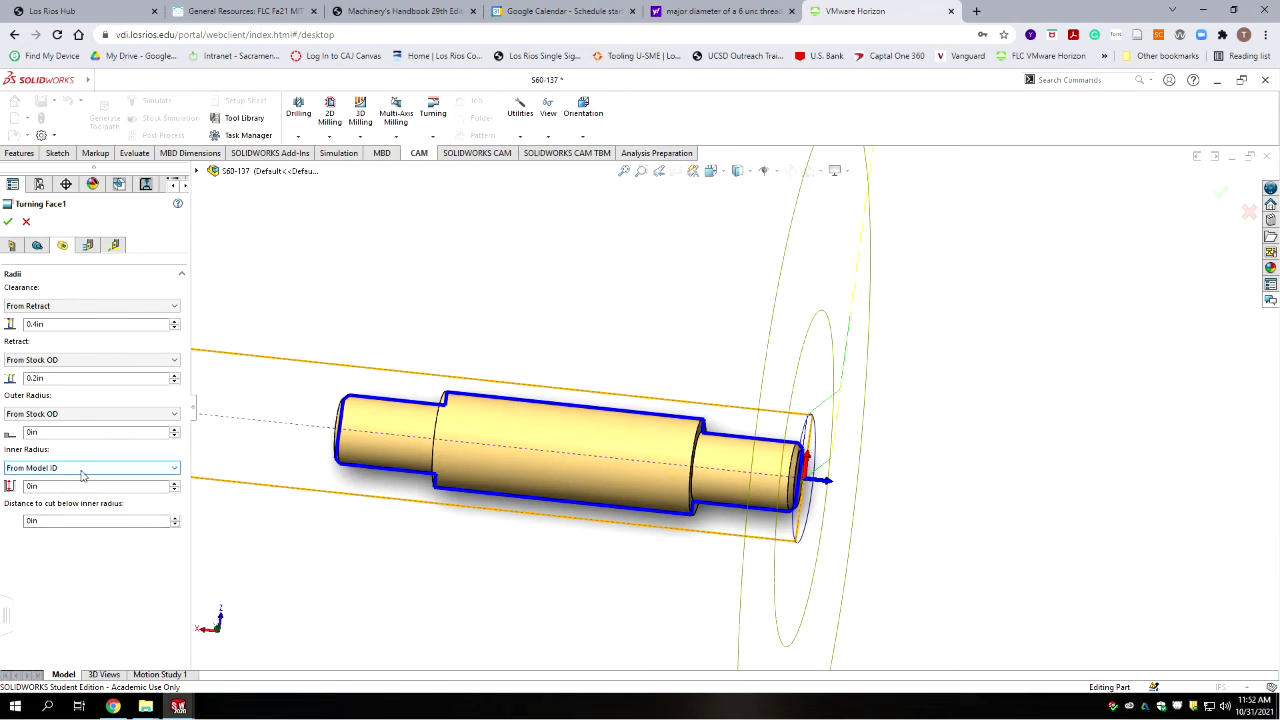
mouse_move(84, 476)
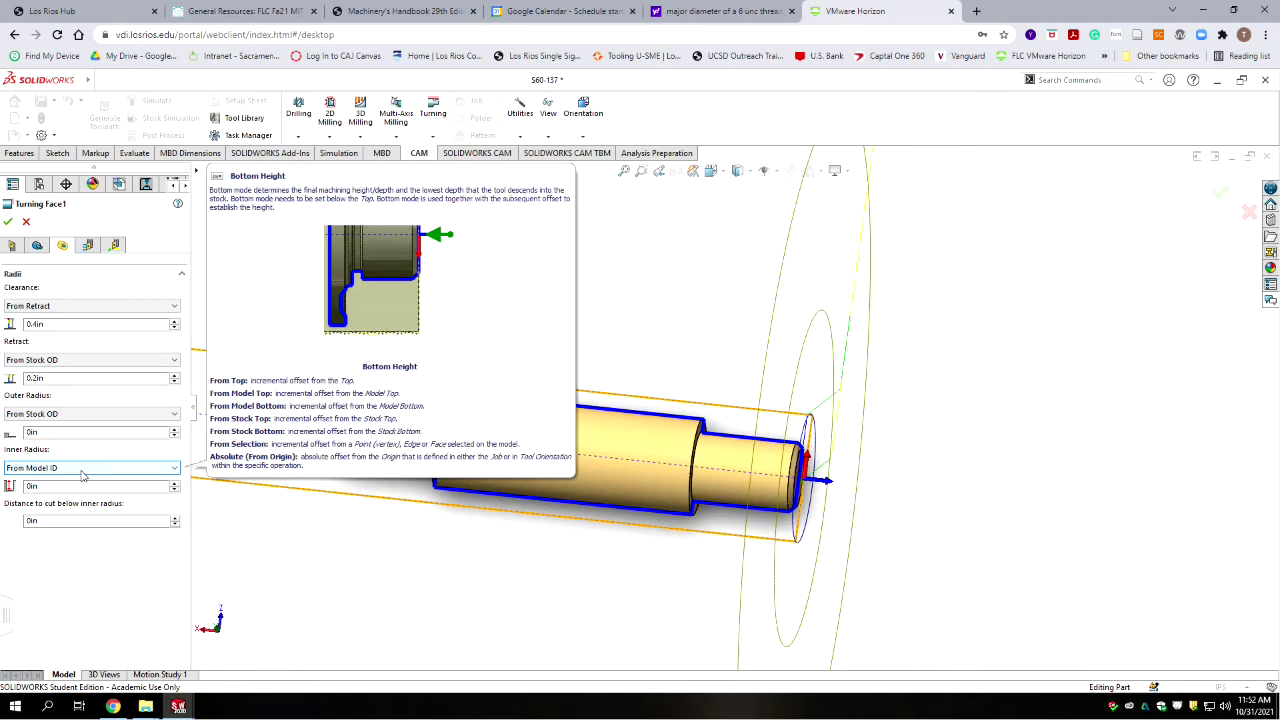
left_click(55, 521)
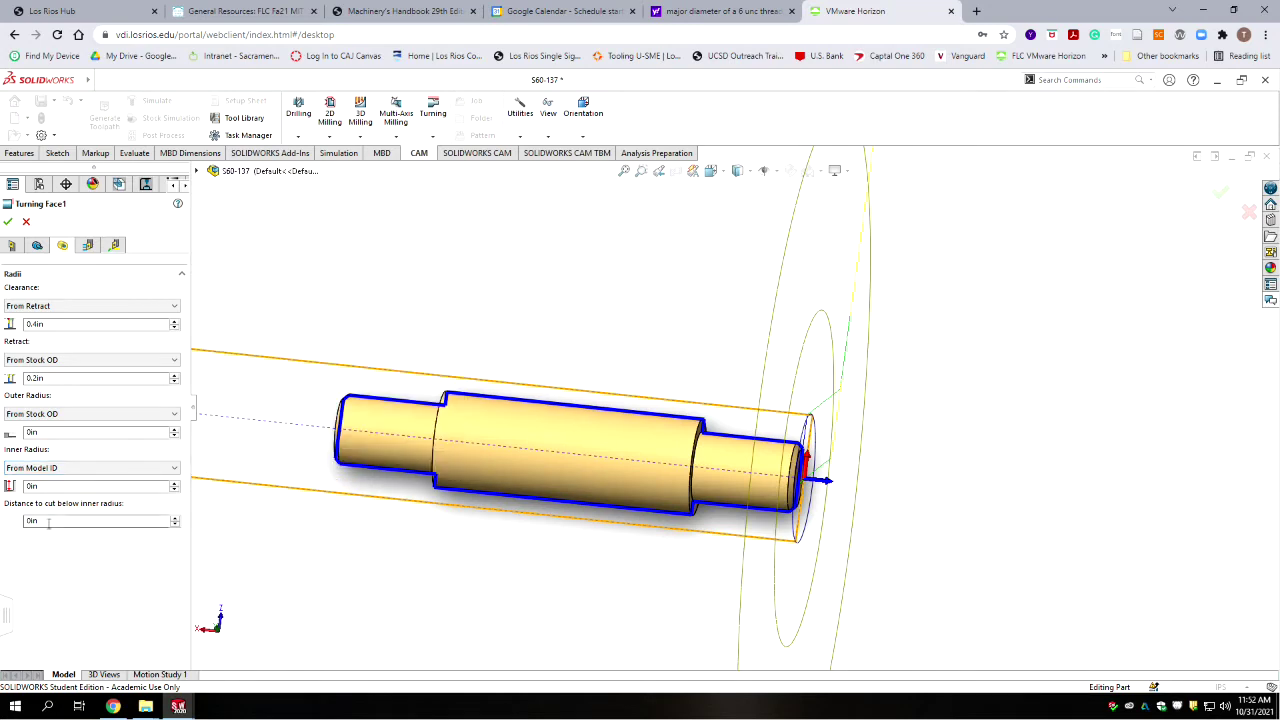
double_click(31, 521)
type(".0")
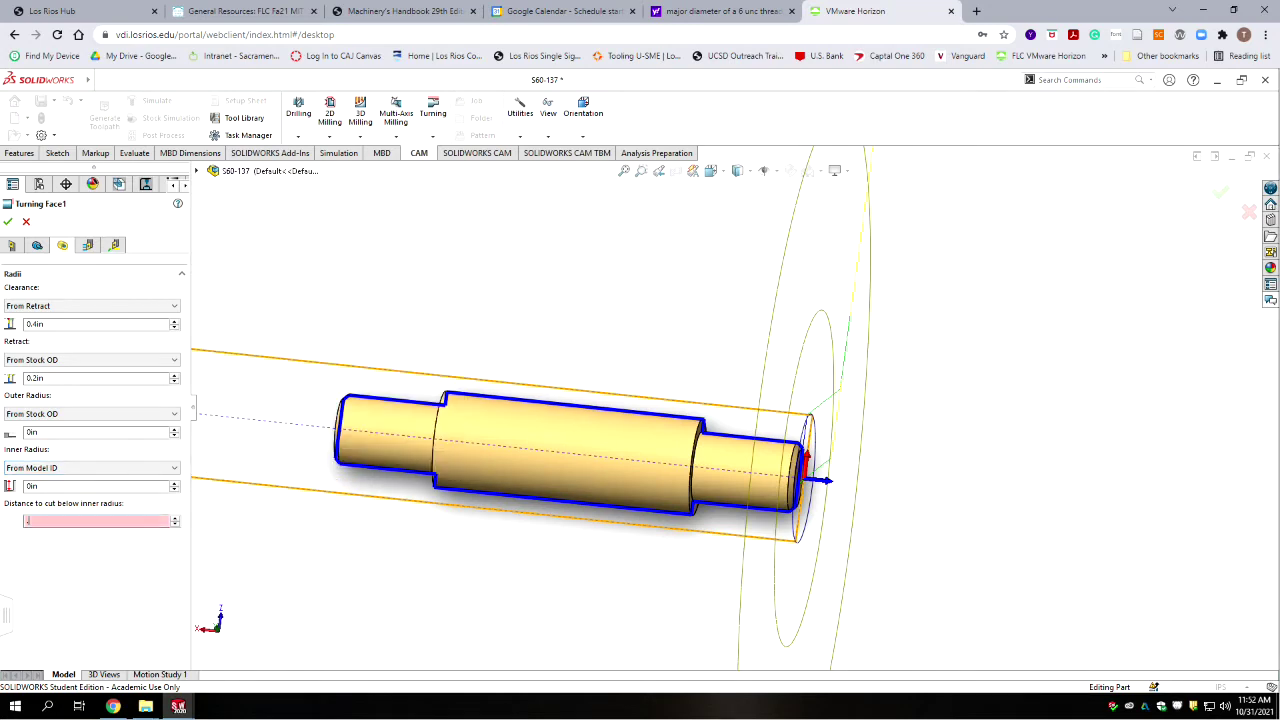
type("1")
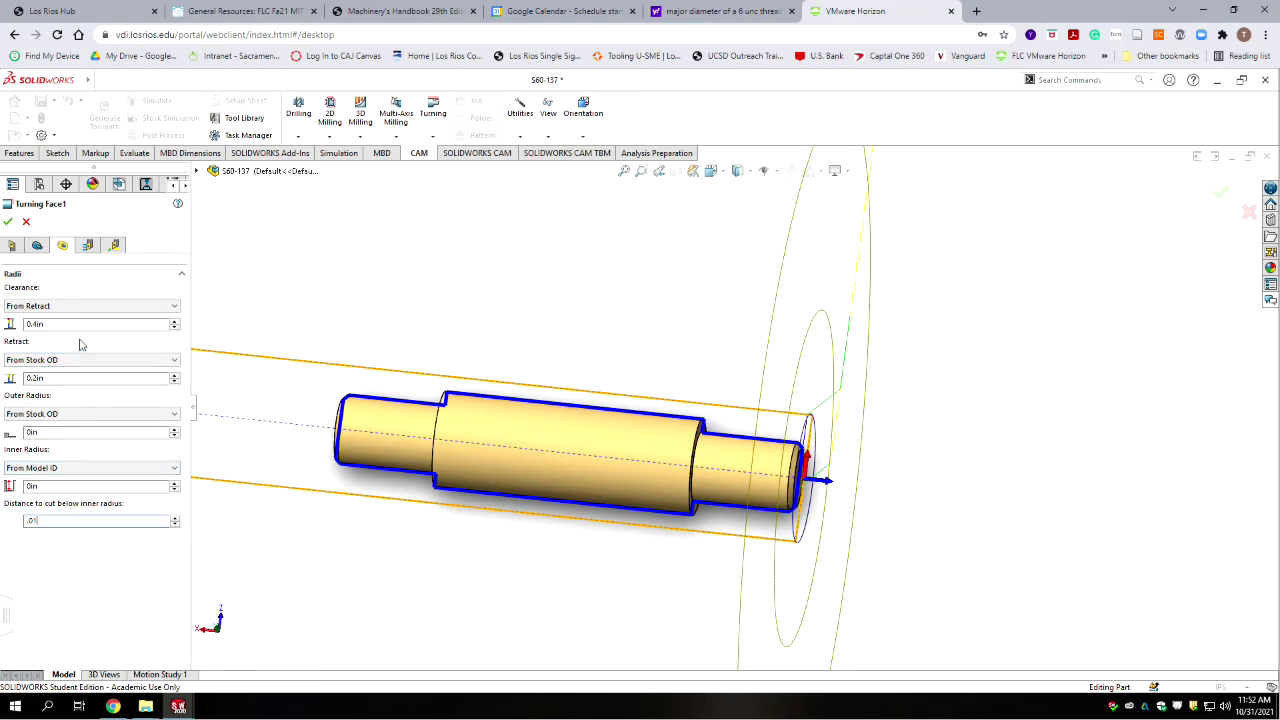
Set the facing operation's compensation type to Wear.
left_click(87, 245)
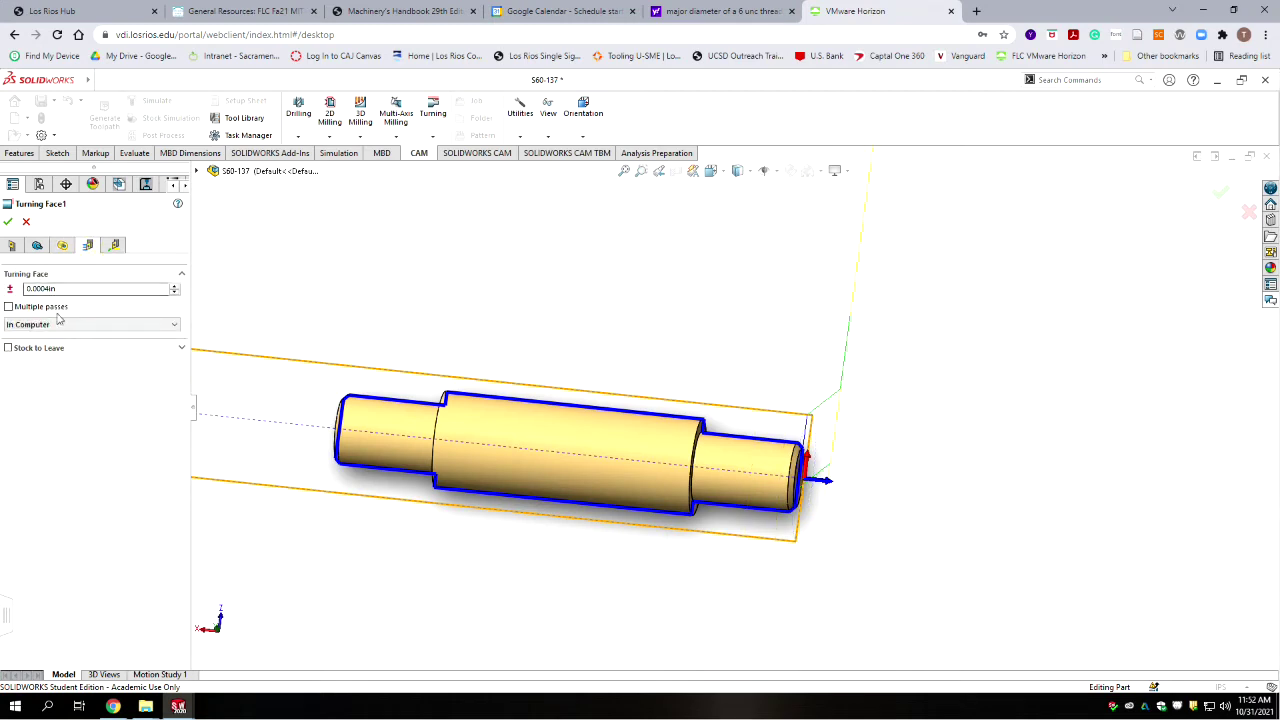
left_click(56, 325)
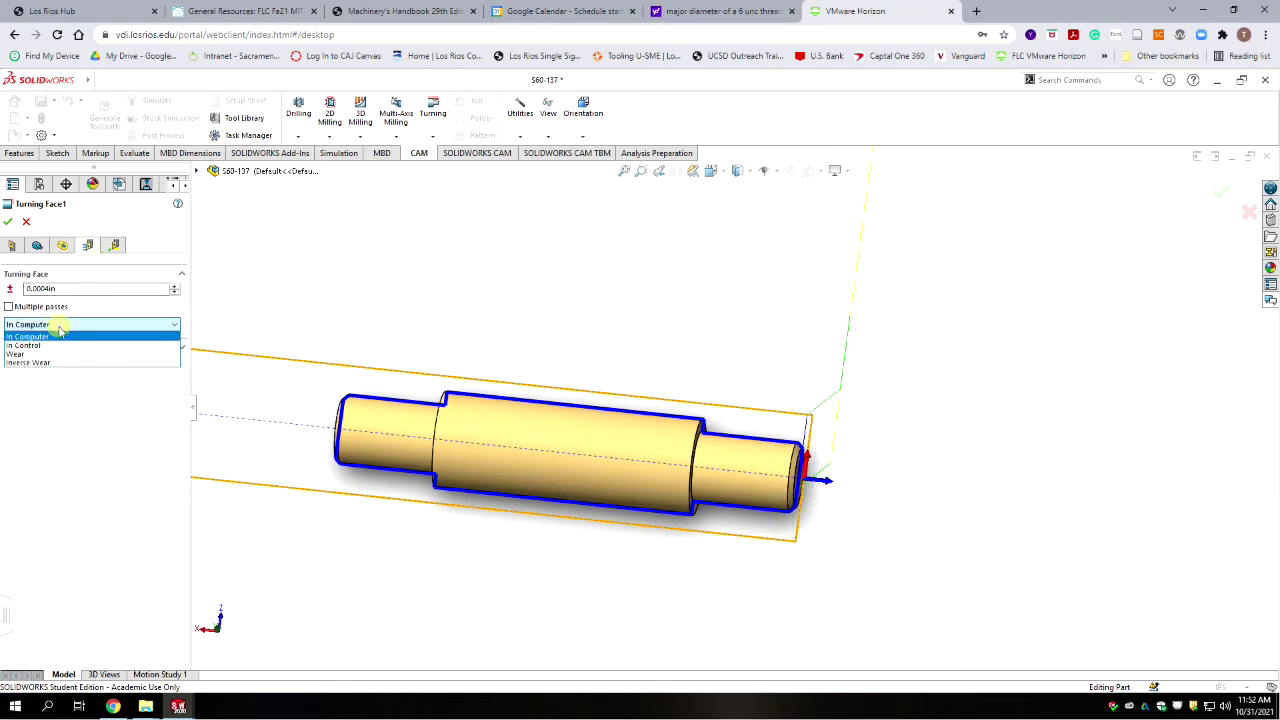
left_click(35, 355)
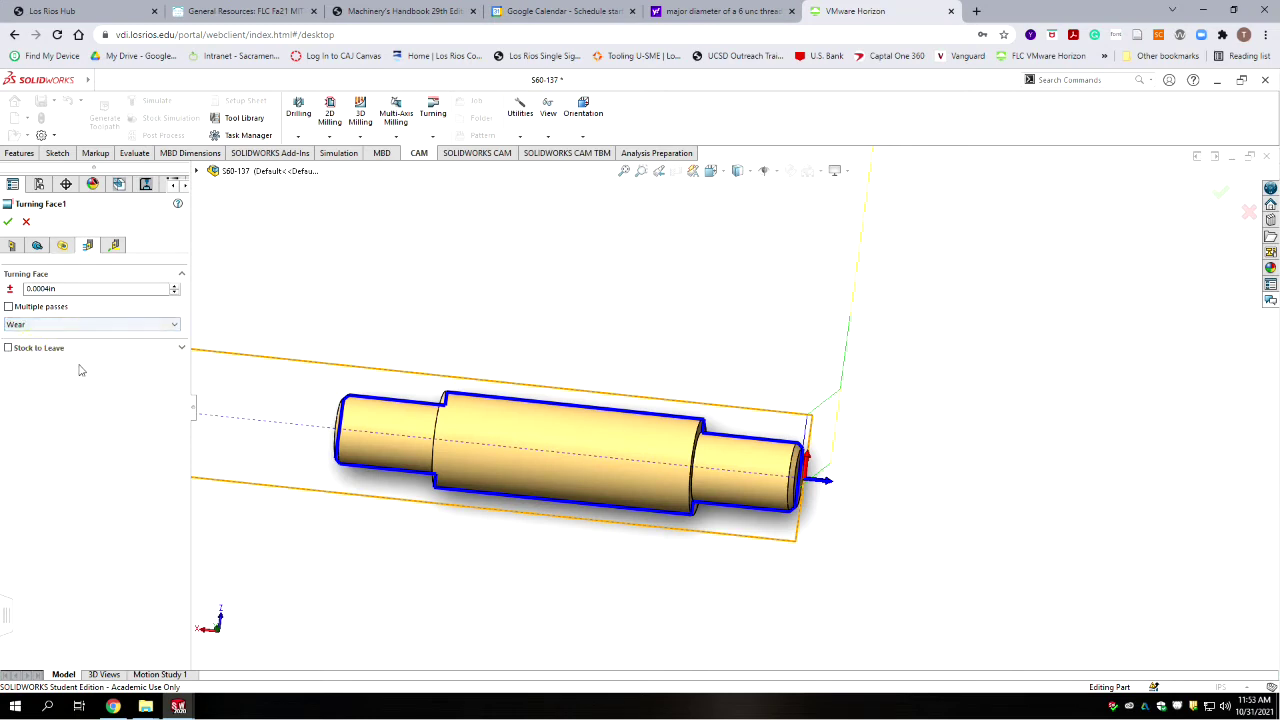
Set the facing operation's linear lead-in angle to 90 degrees.
left_click(114, 245)
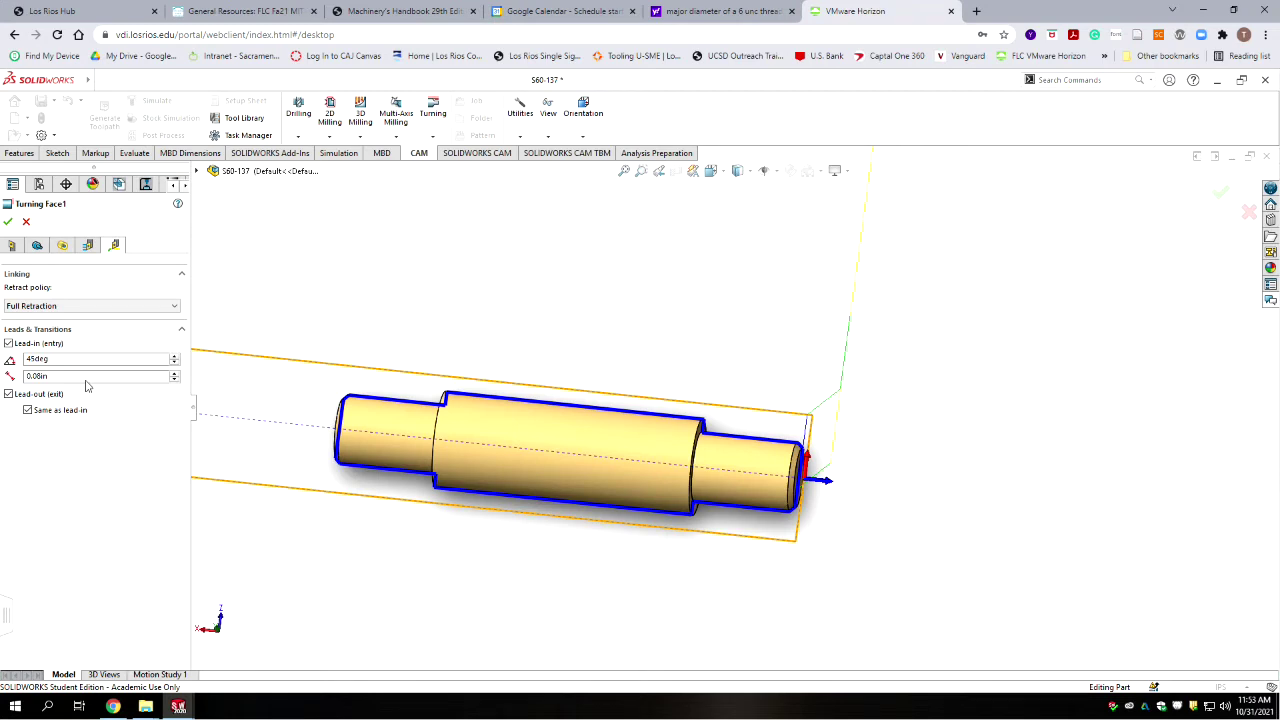
mouse_move(74, 360)
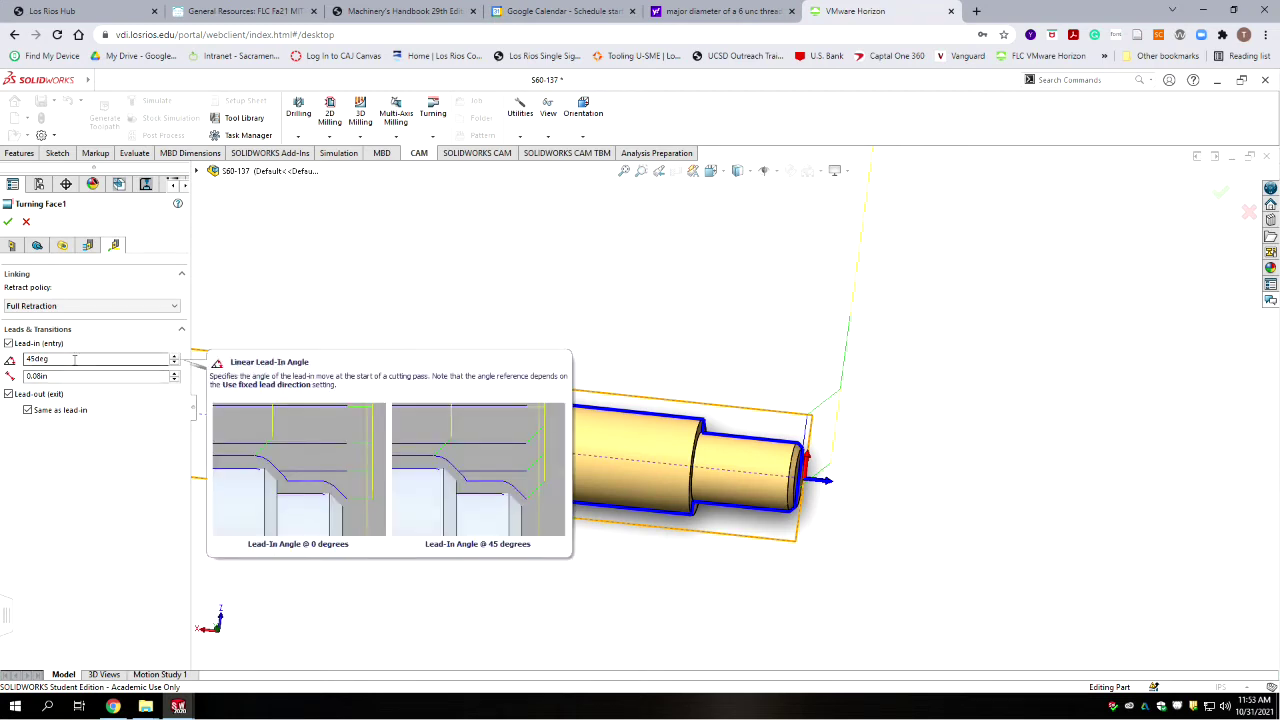
left_click(60, 358)
type("0")
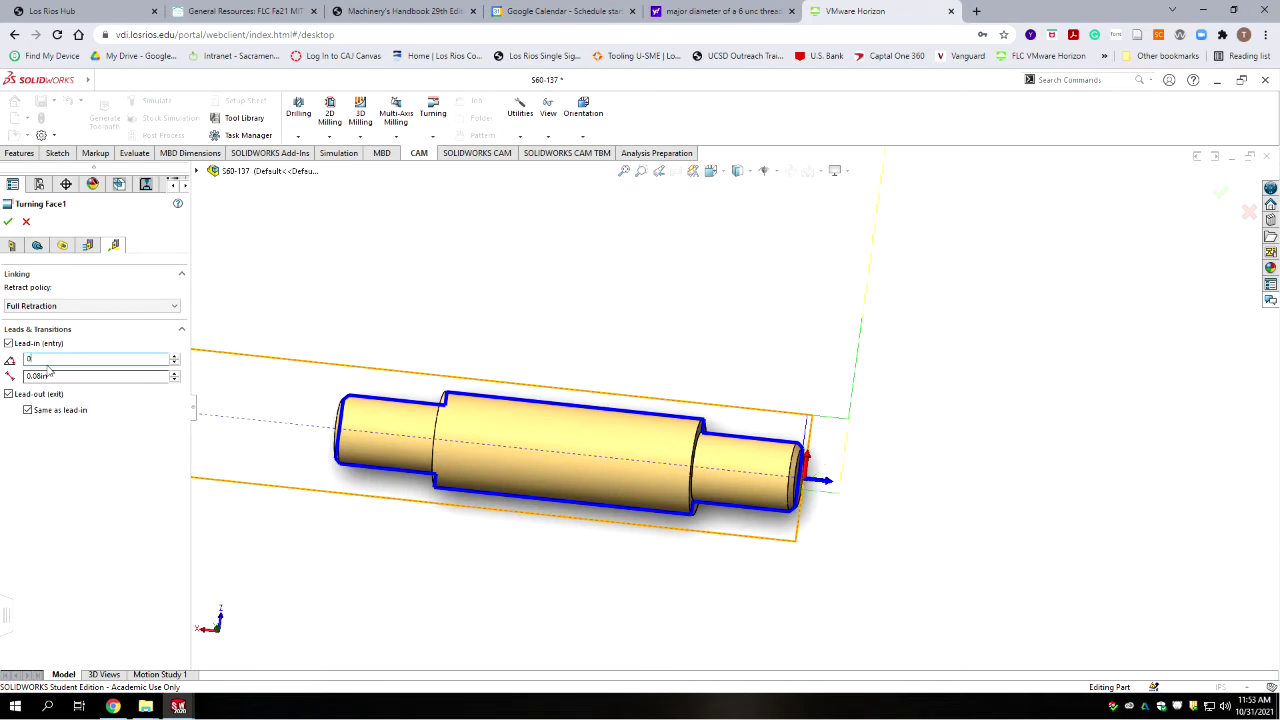
double_click(28, 358)
type("90")
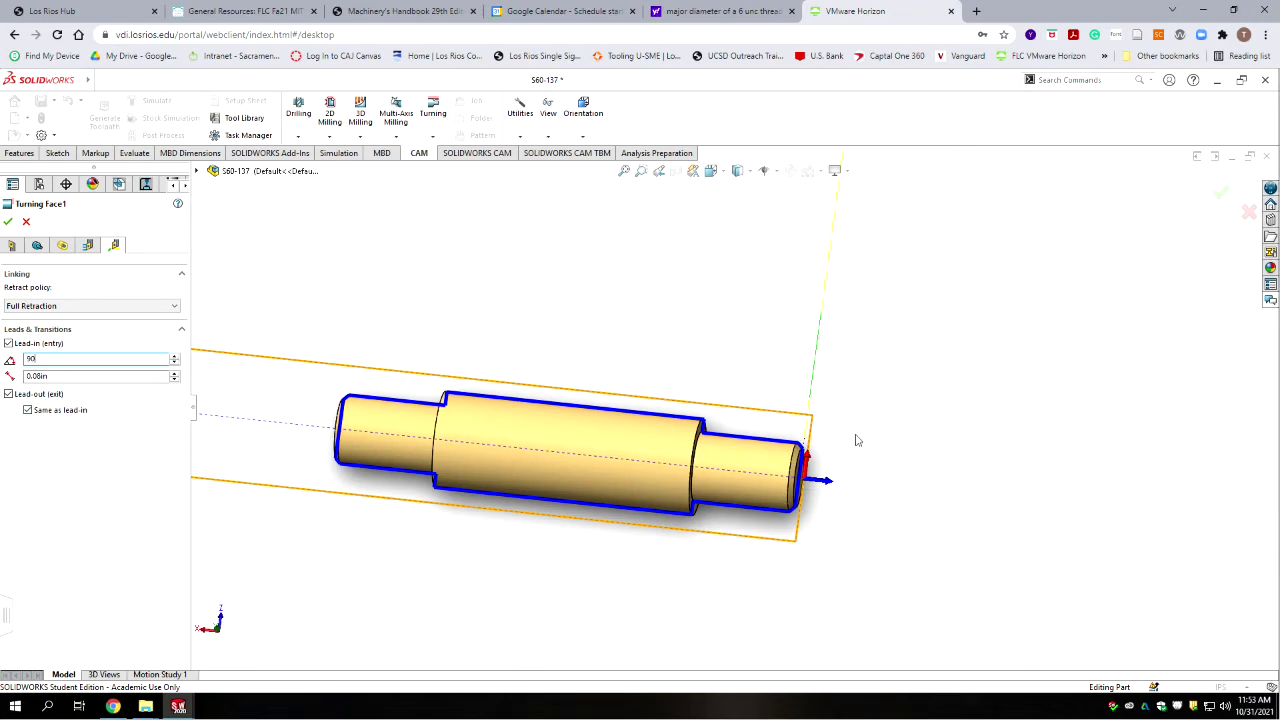
Make the lead-out independent of the lead-in with an angle of 0 degrees, and accept the facing operation.
left_click(30, 410)
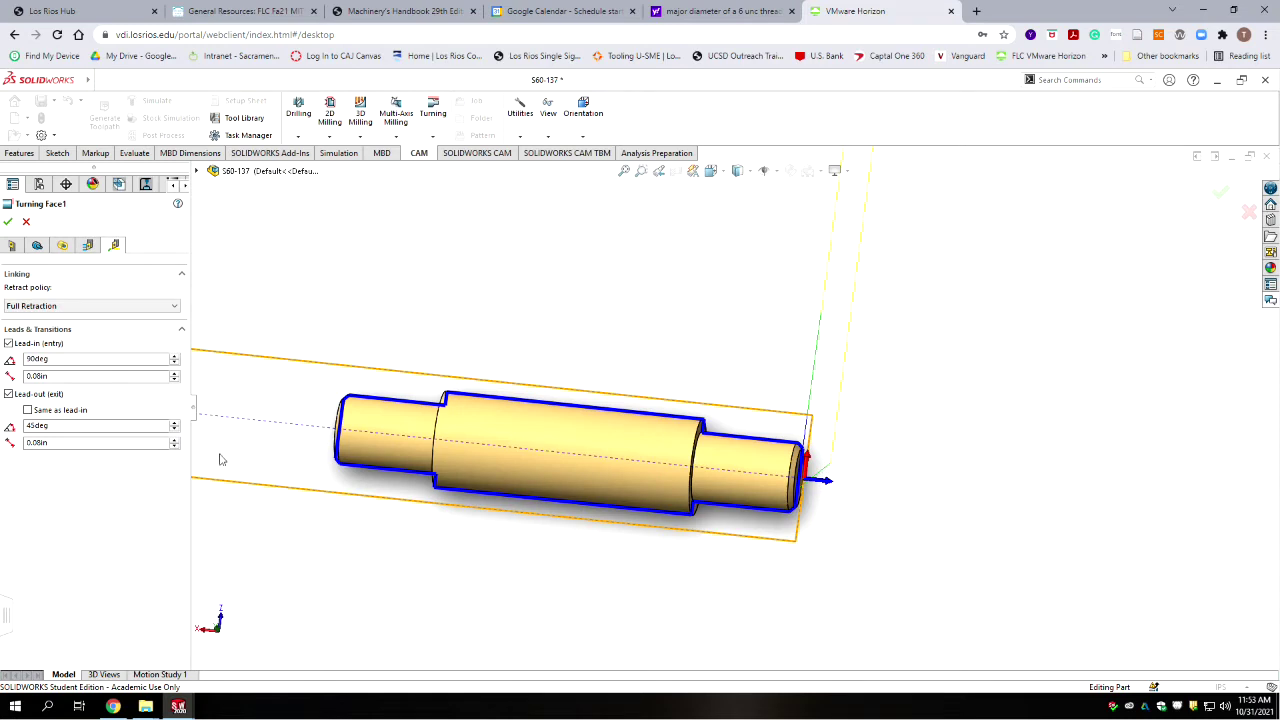
left_click(64, 426)
type("0")
left_click(8, 221)
left_click(64, 224)
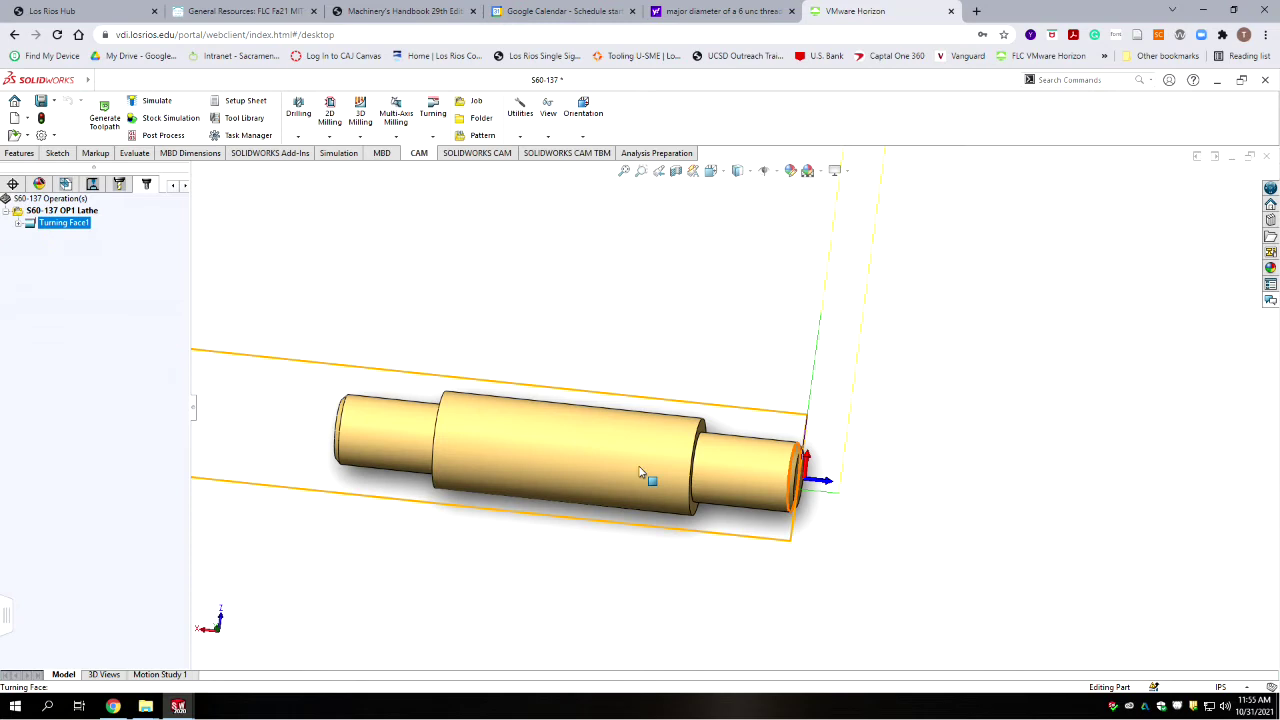
left_click(112, 295)
left_click(64, 211)
left_click(90, 293)
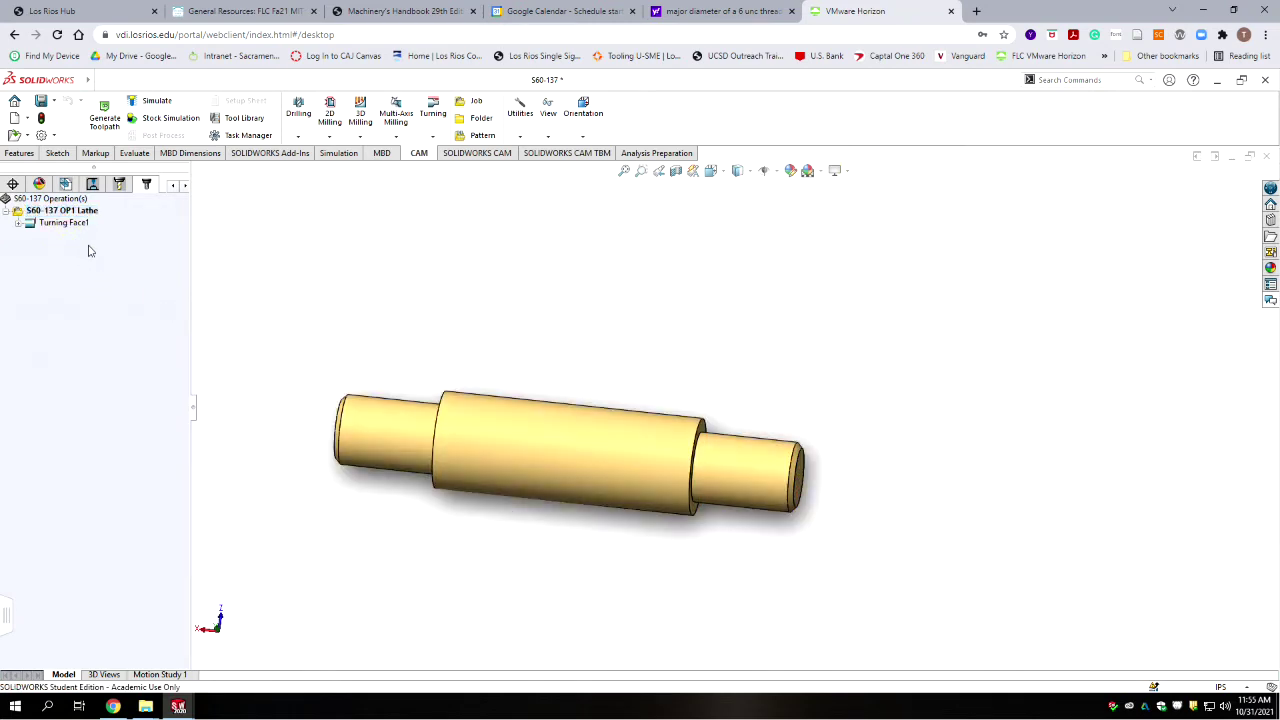
Add a Turning Profile operation to the S60-137 OP1 Lathe job using tool #3, the VNMG OD turning tool.
left_click(66, 211)
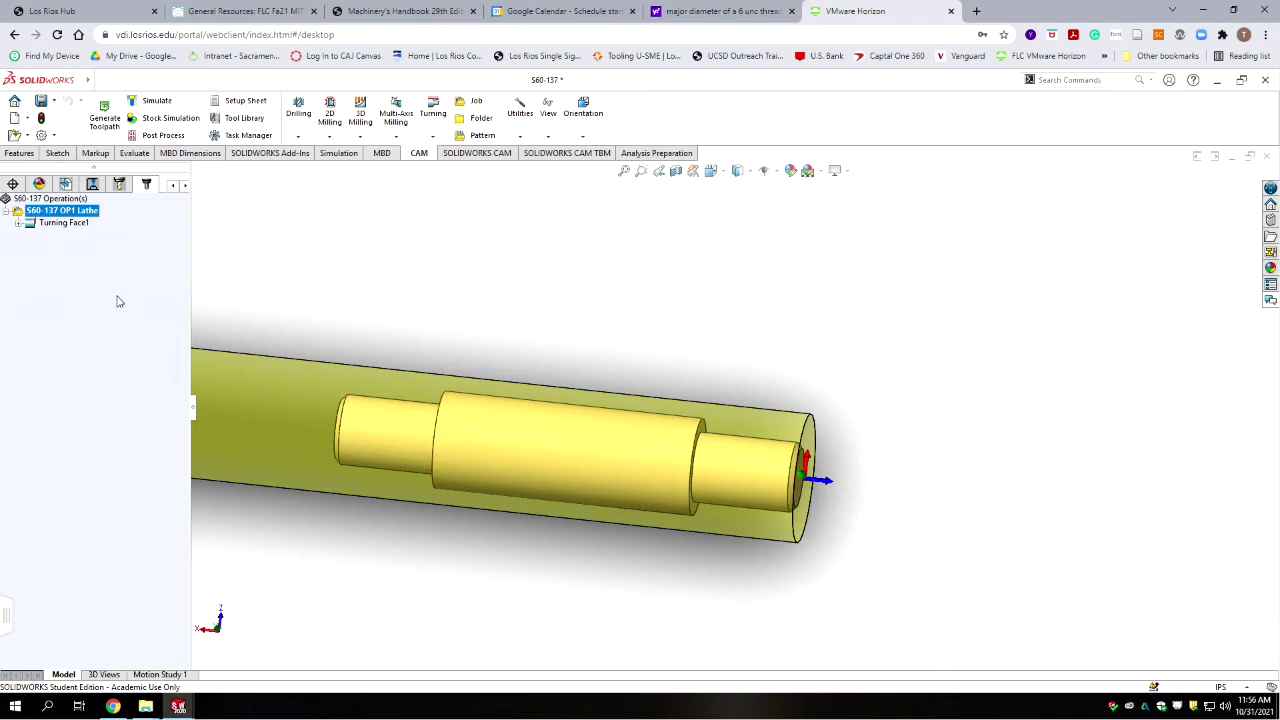
left_click(437, 134)
left_click(438, 134)
left_click(439, 133)
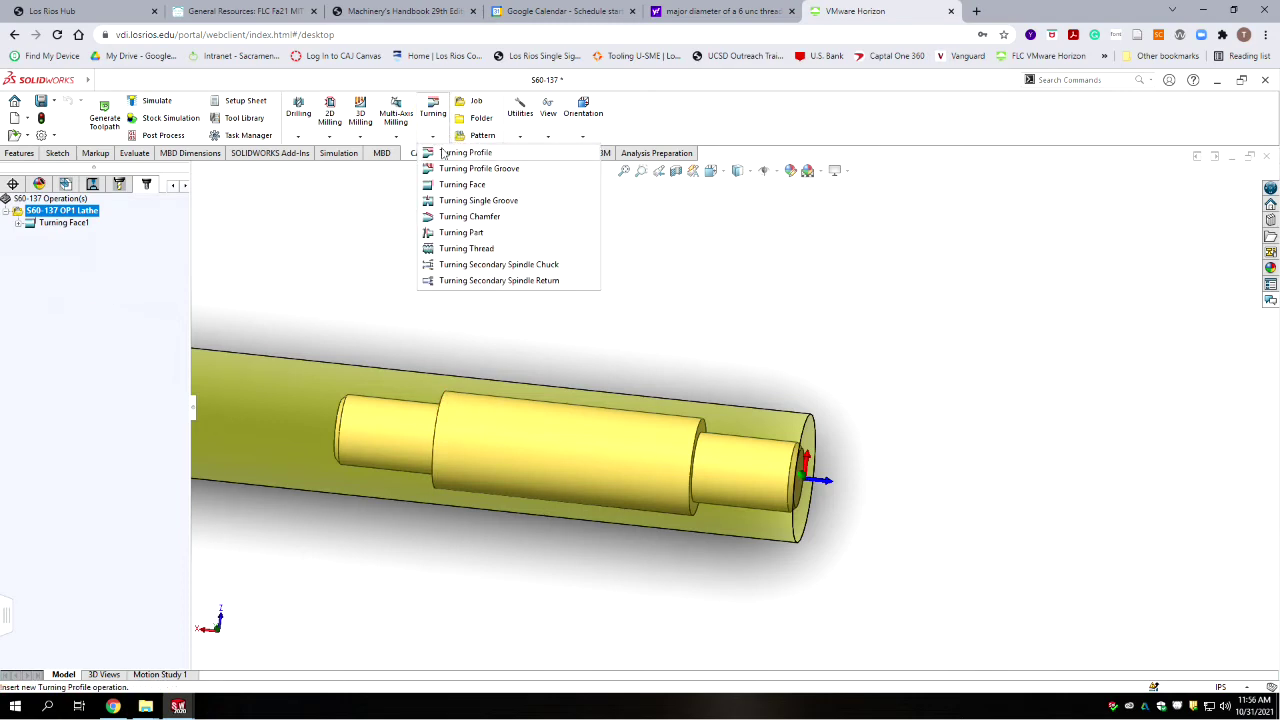
left_click(465, 152)
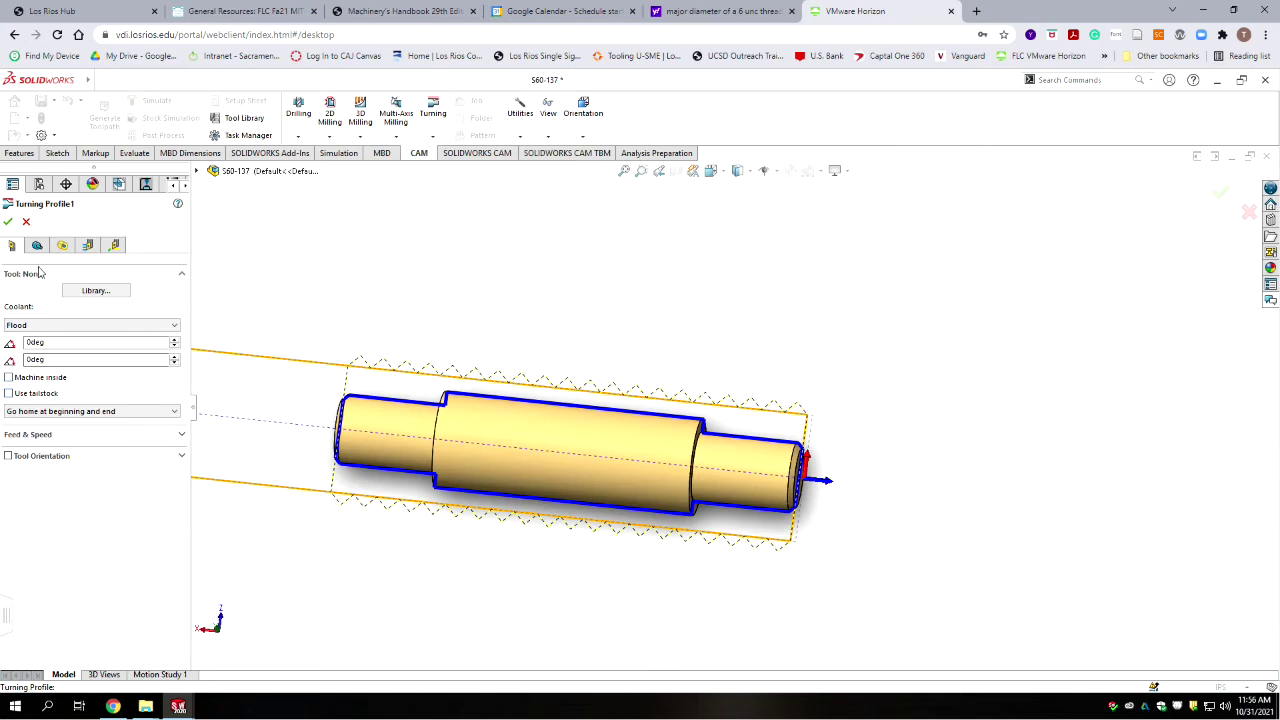
left_click(95, 290)
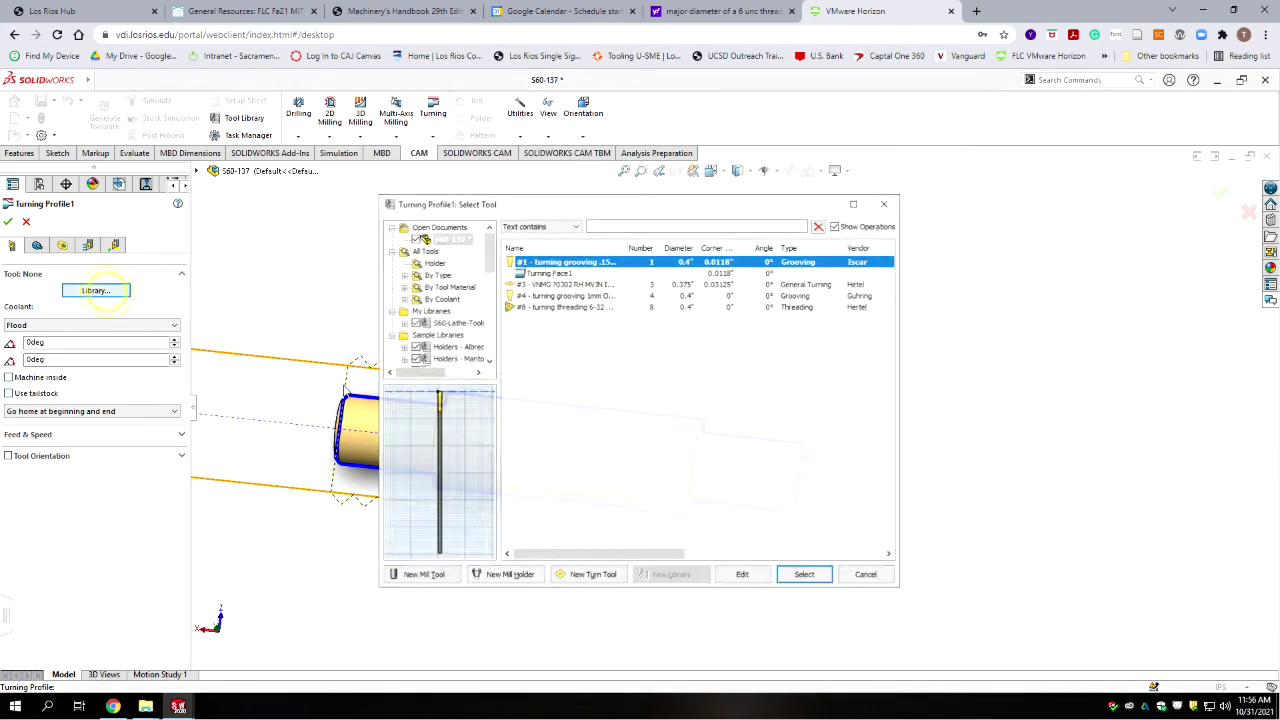
left_click(547, 286)
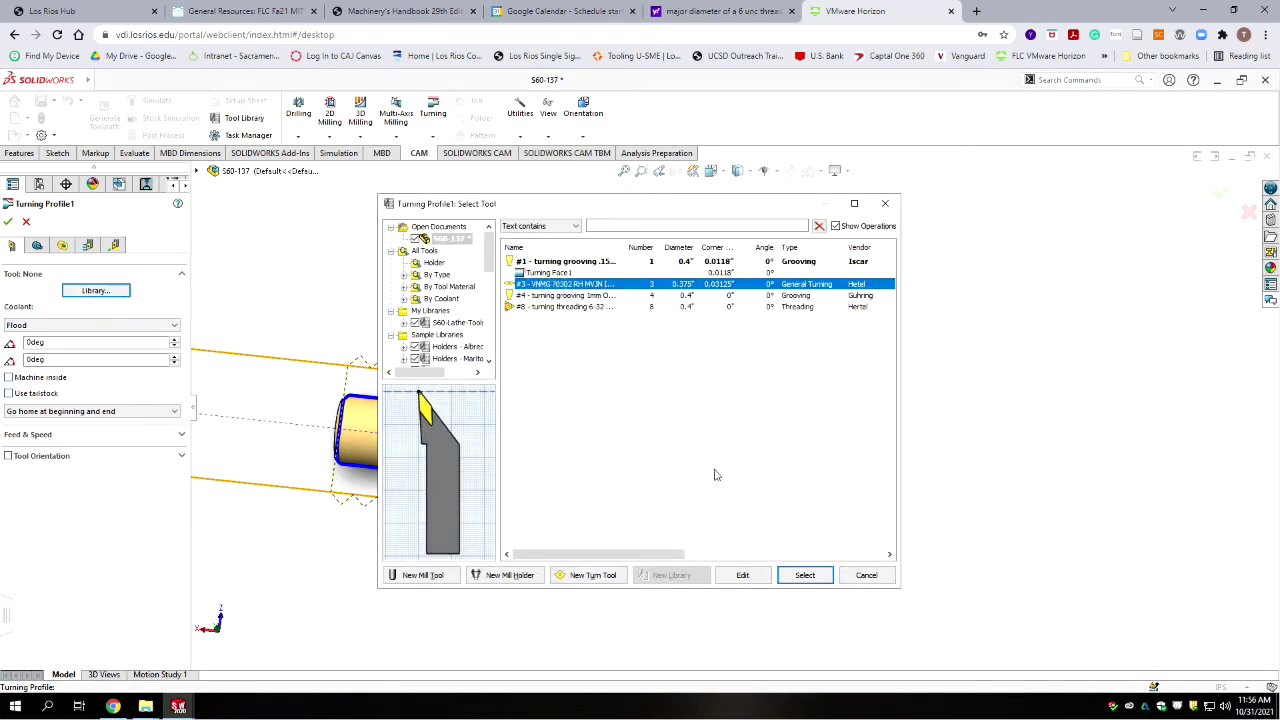
left_click(805, 578)
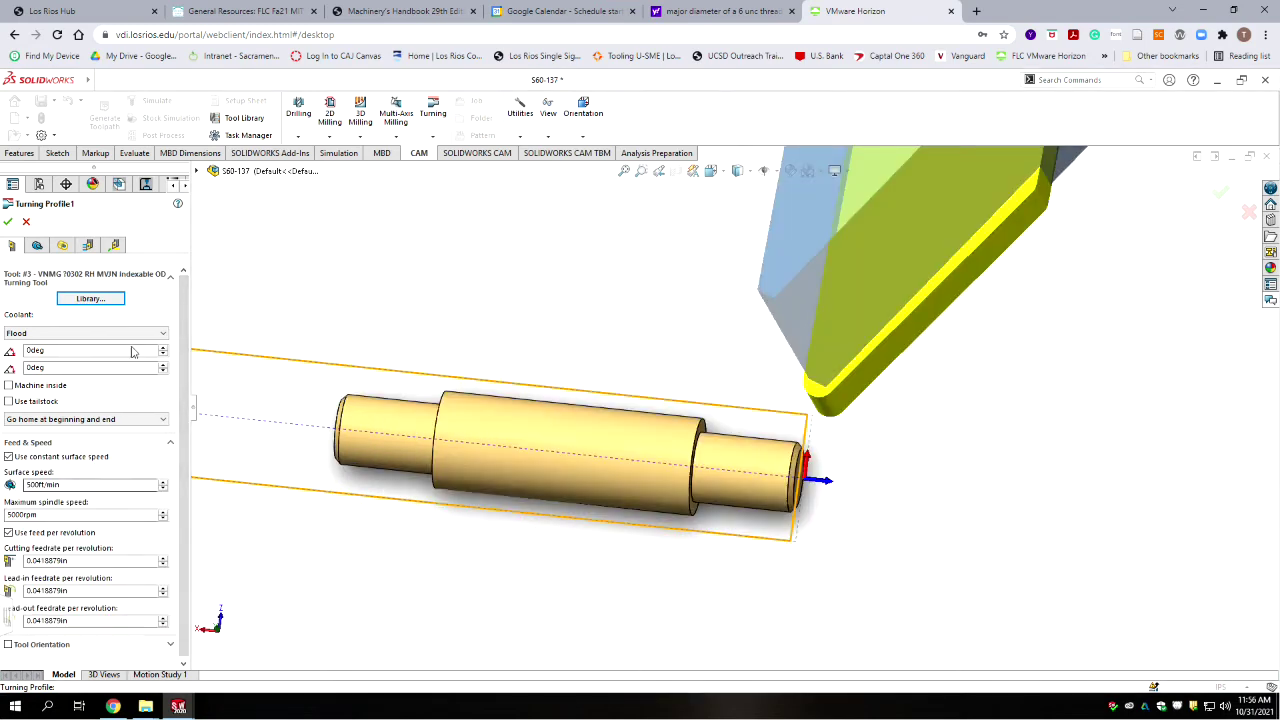
Confine the profile operation between the front face's circular edge and the far shoulder edge of the large diameter.
left_click(37, 247)
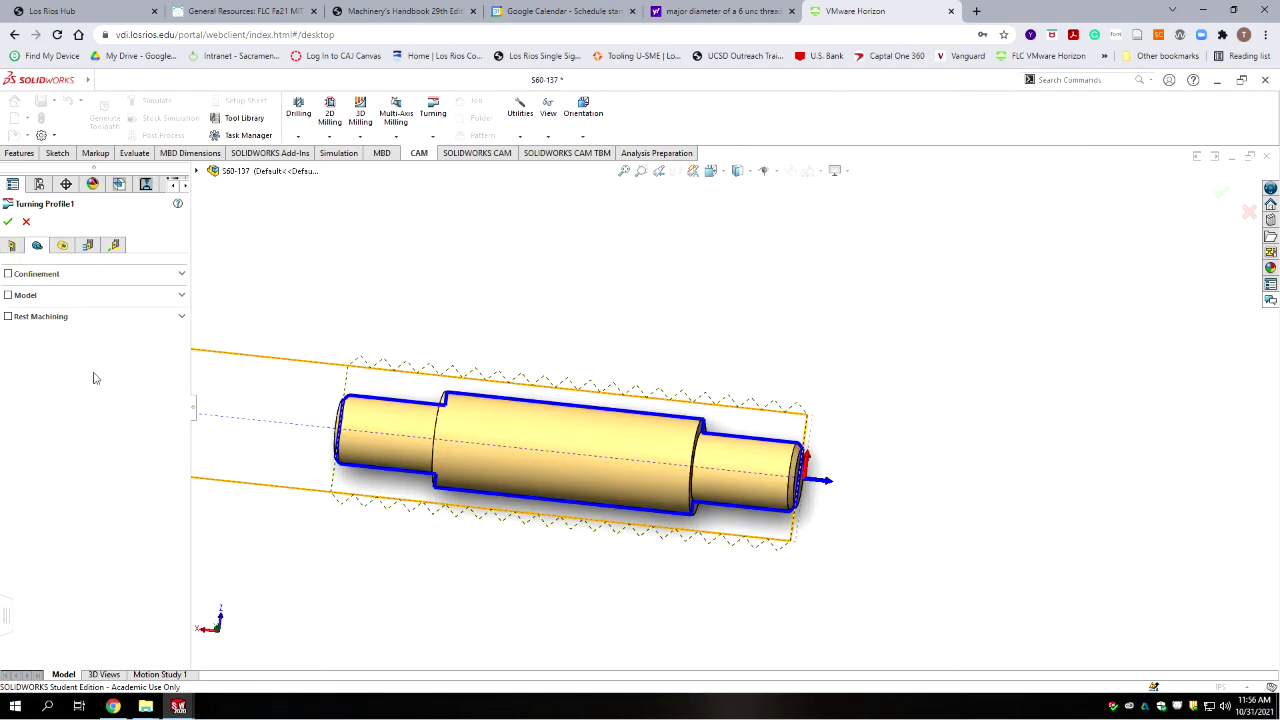
left_click(8, 273)
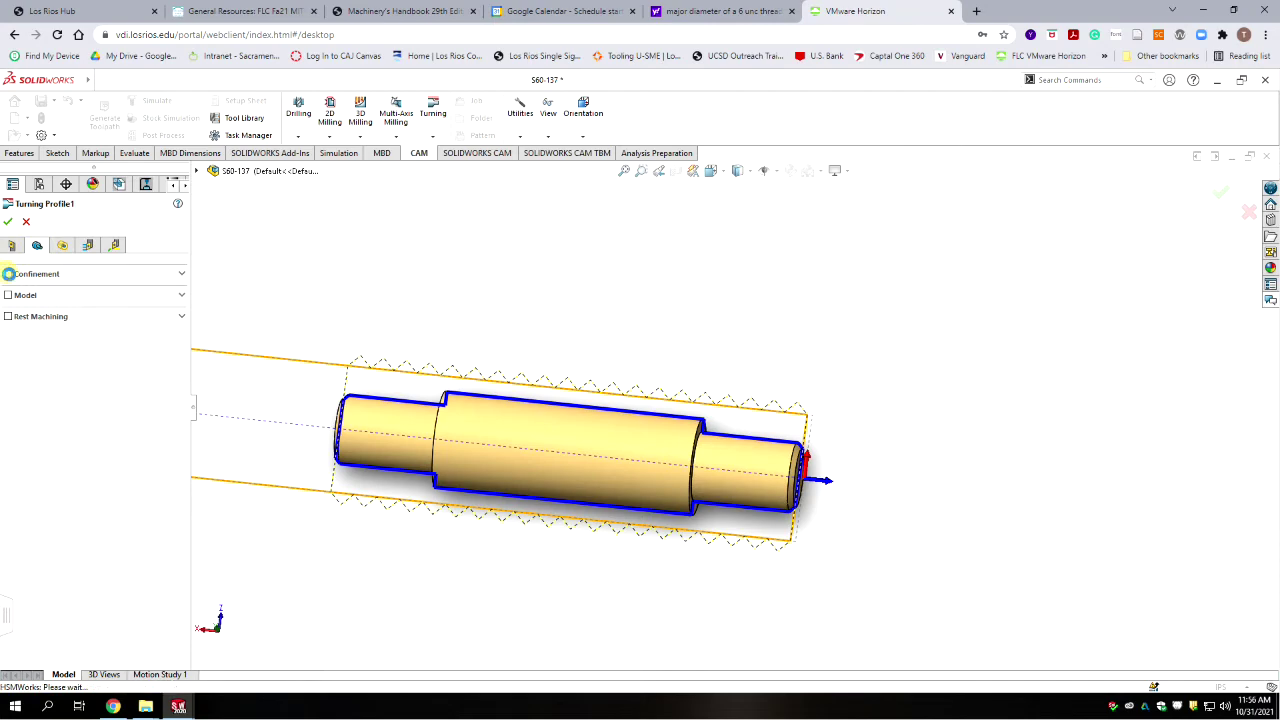
left_click(76, 302)
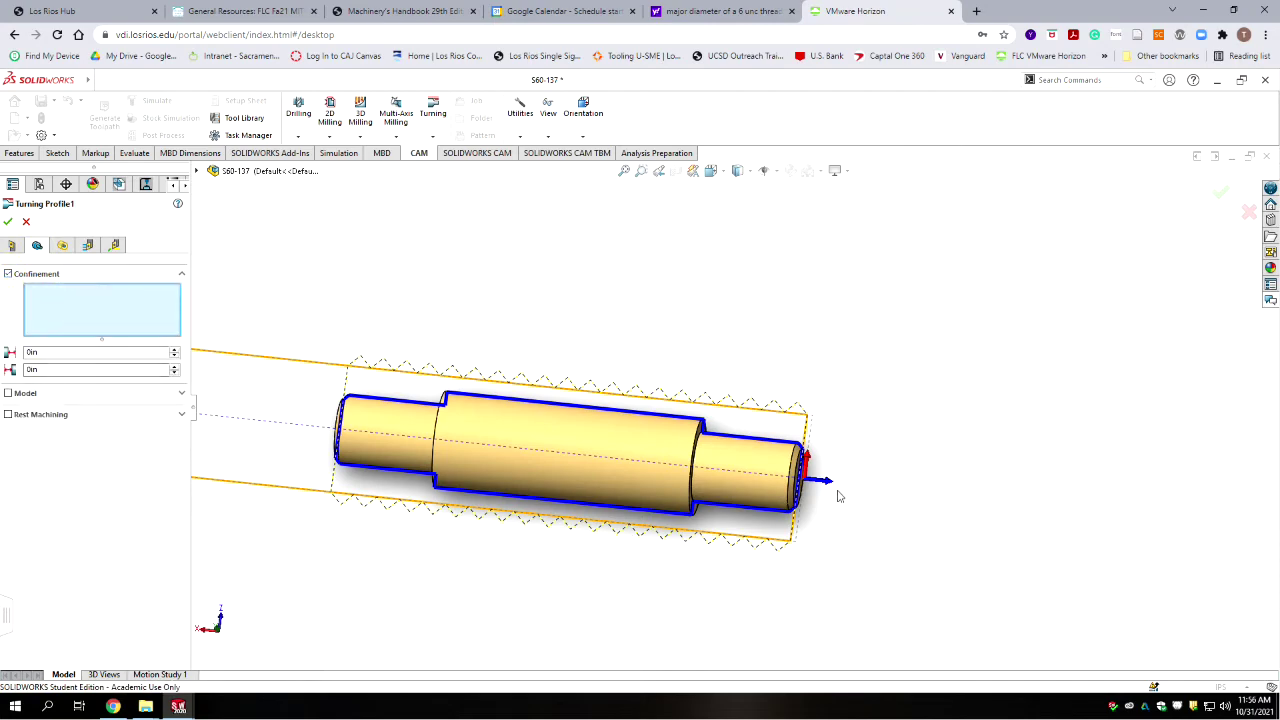
key("f")
scroll(981, 417, "down", 3)
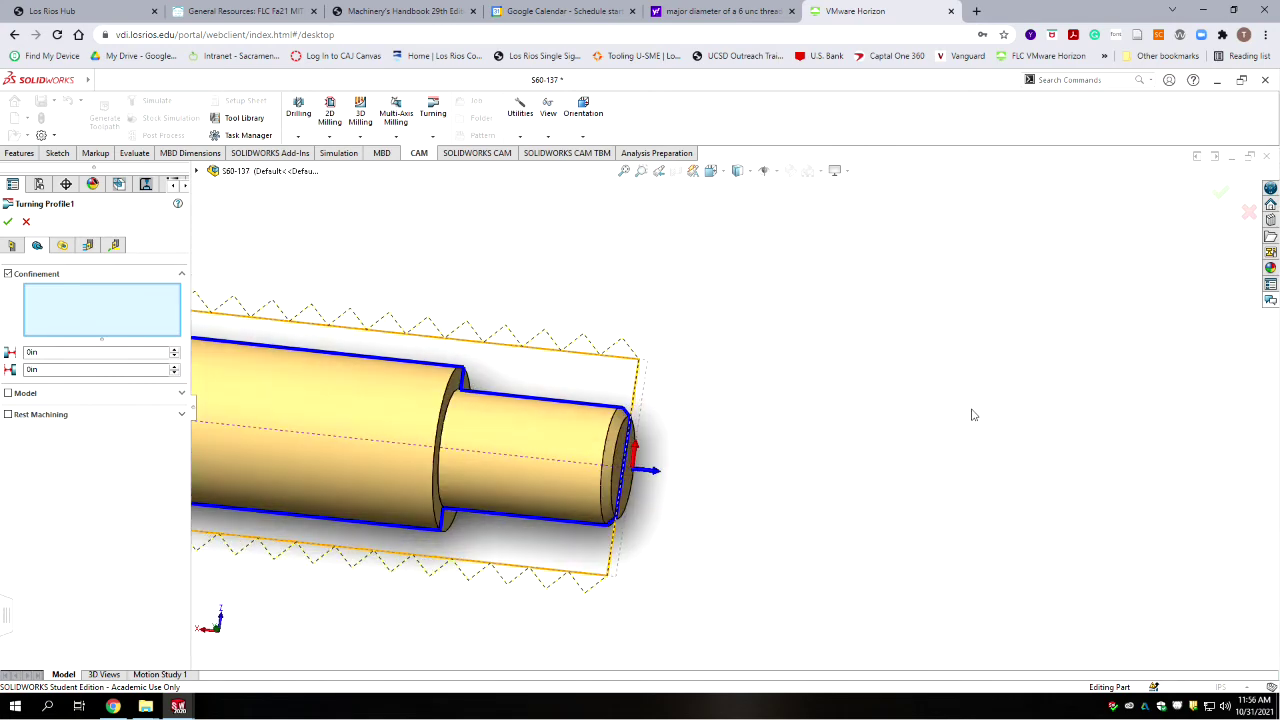
scroll(880, 419, "down", 3)
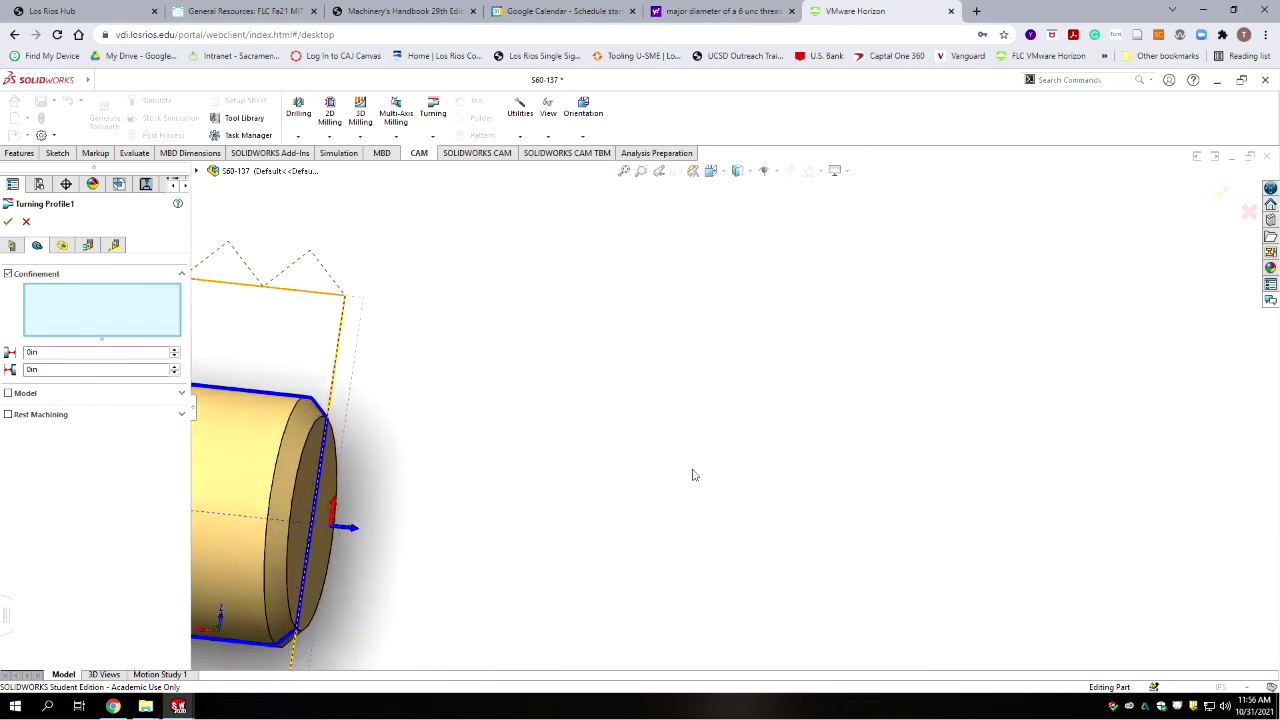
left_click(308, 443)
scroll(434, 498, "up", 5)
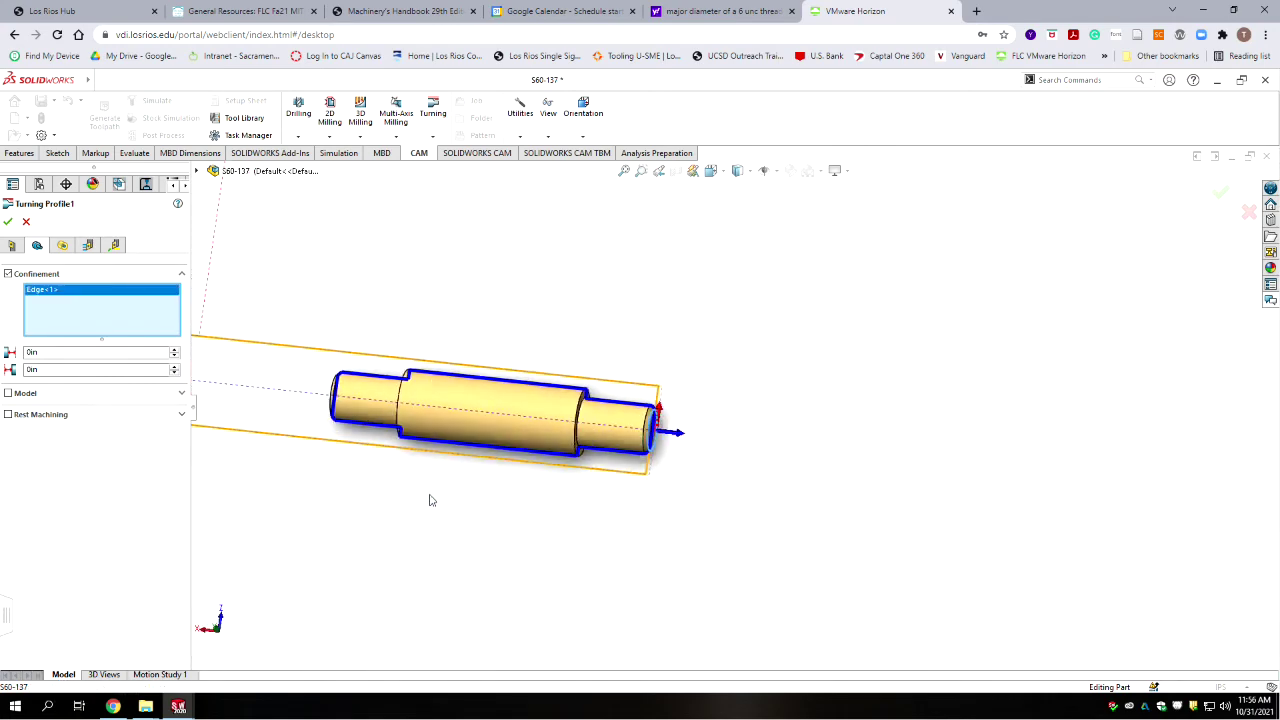
scroll(477, 430, "down", 1)
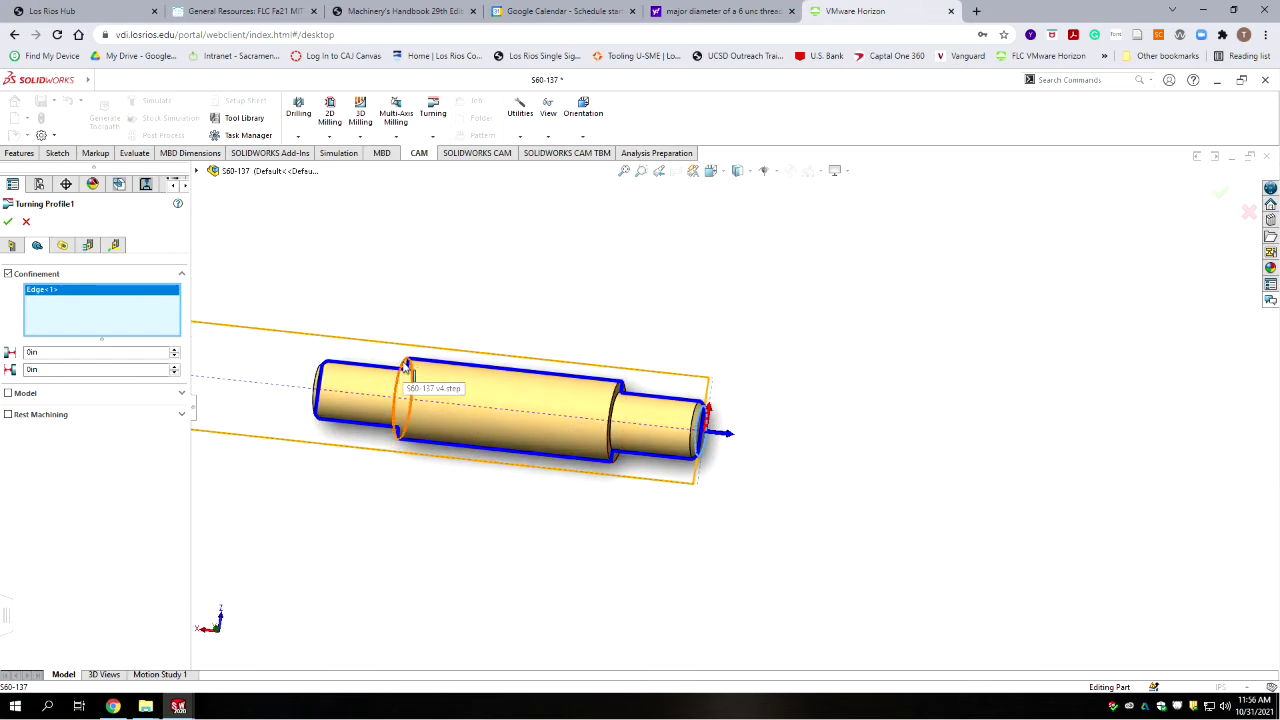
left_click(405, 365)
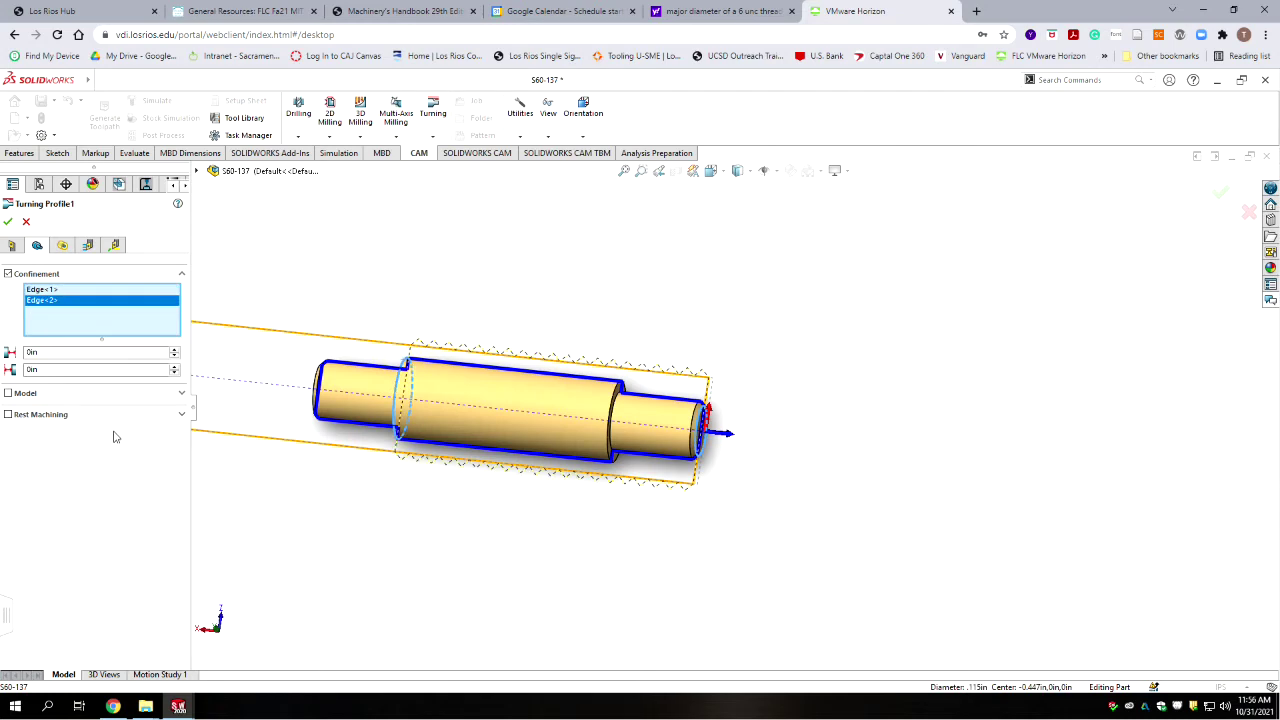
Set the profile operation's front confinement offset to .04 in.
double_click(50, 353)
type(".04")
left_click(53, 370)
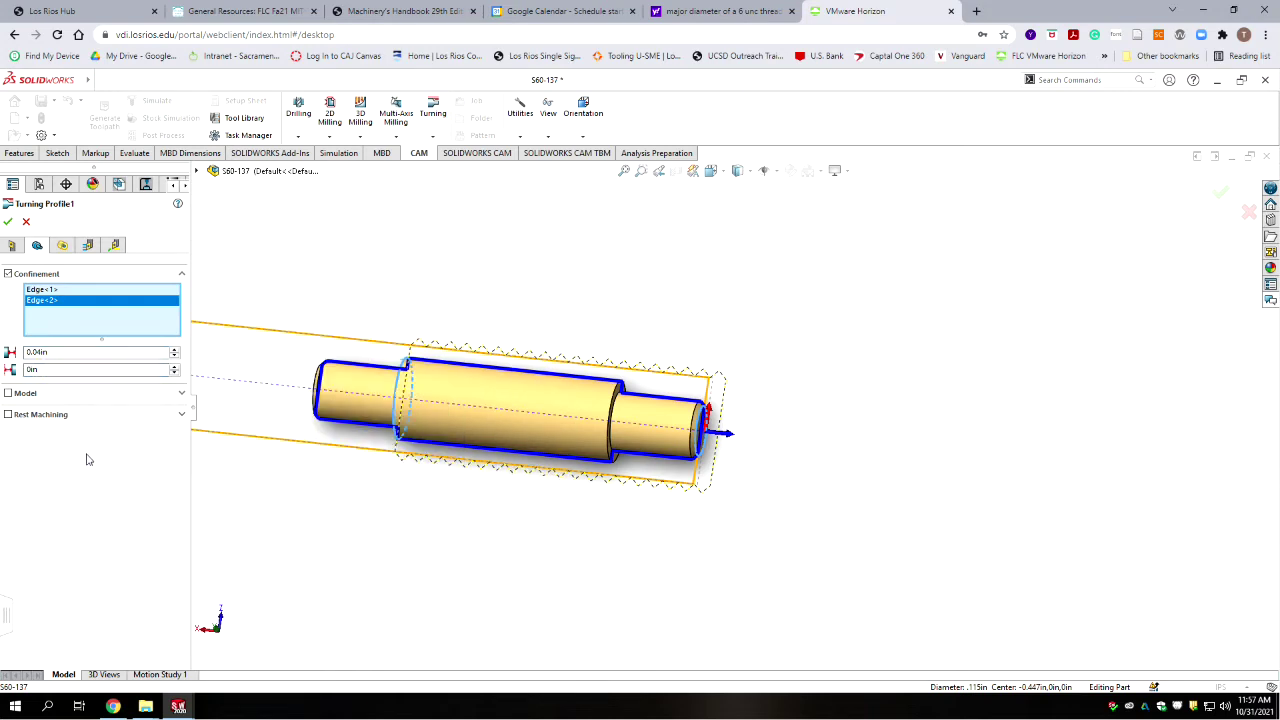
Define the profile operation's inner radius From Selection using the front face's circular edge, and accept the operation.
left_click(62, 245)
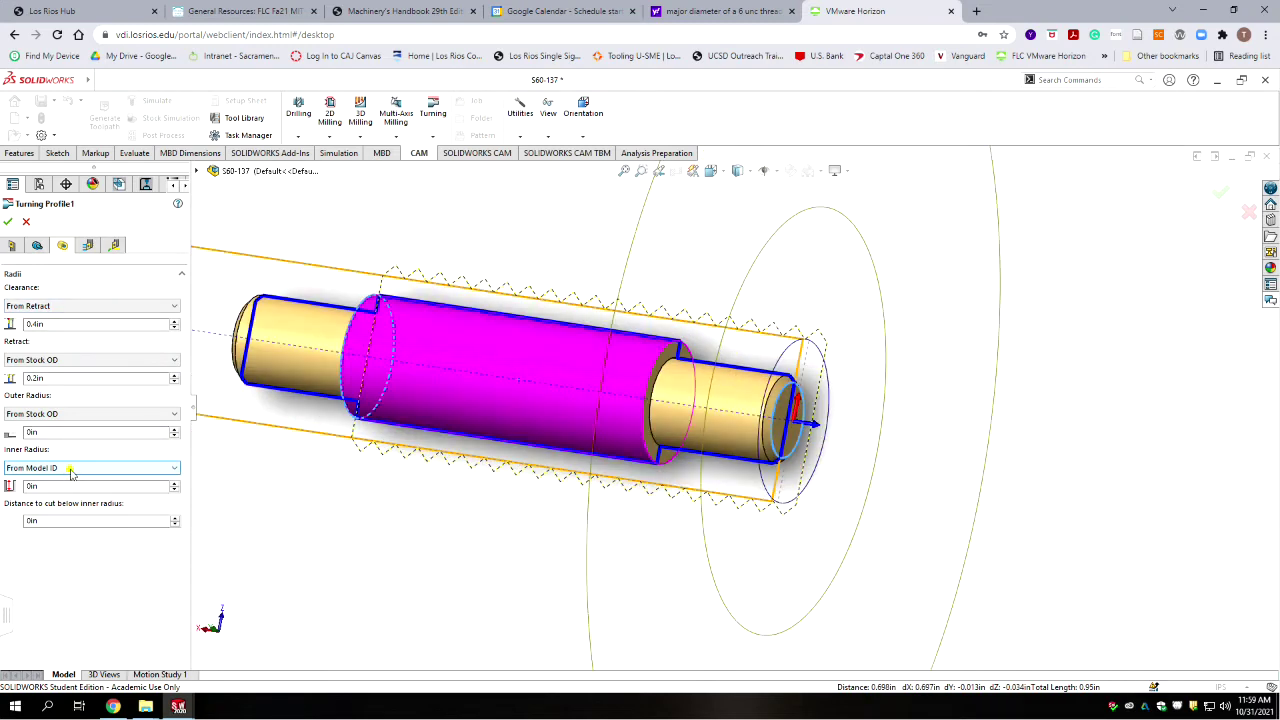
left_click(67, 469)
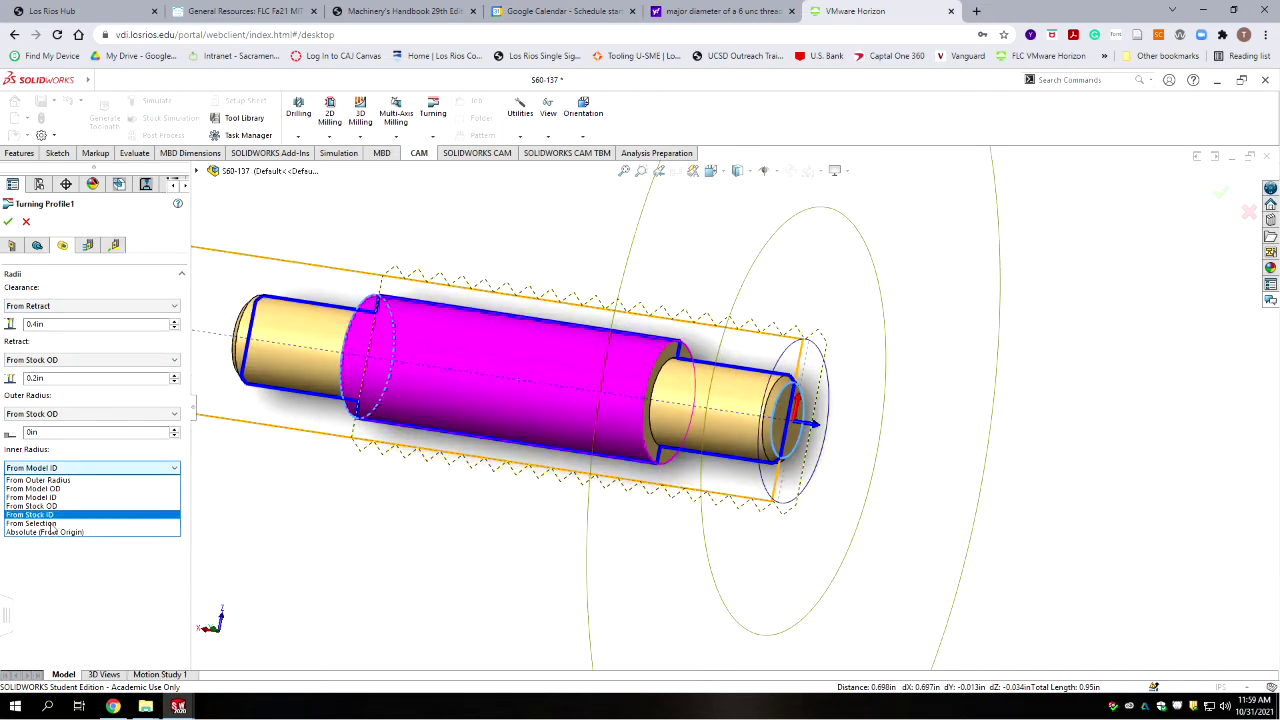
left_click(48, 523)
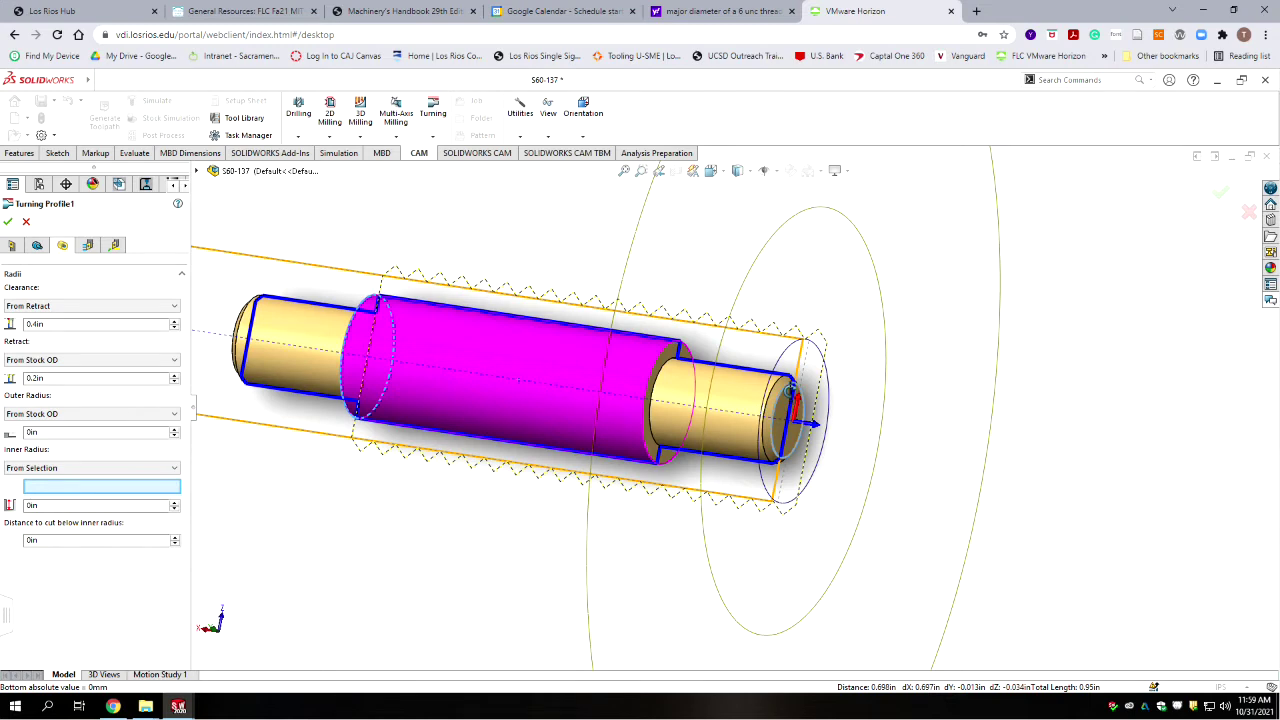
left_click(987, 379)
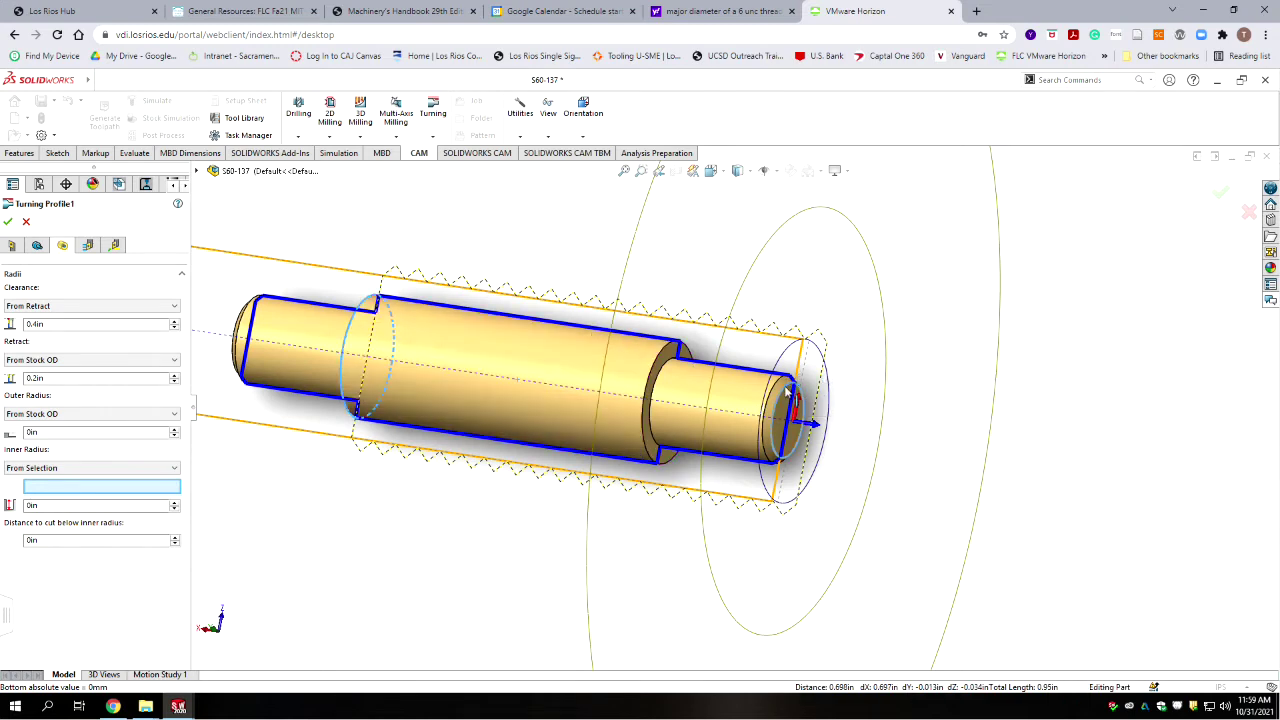
left_click(786, 388)
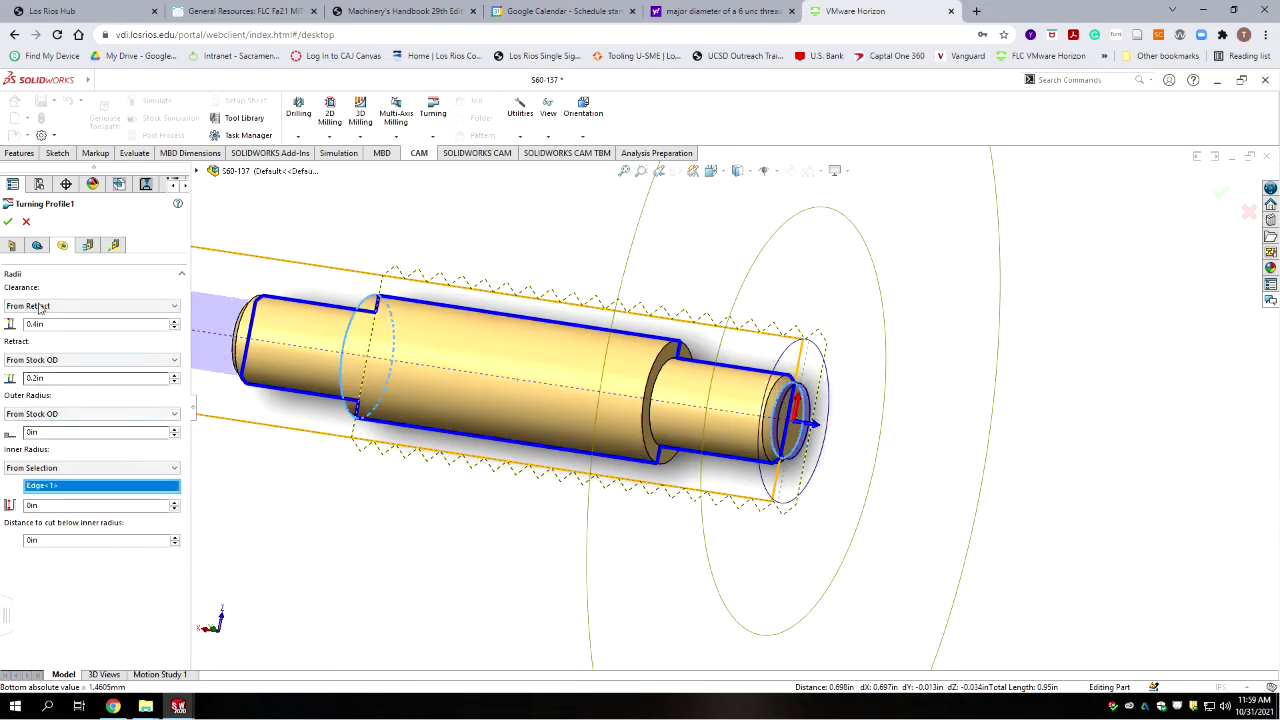
left_click(88, 246)
left_click(114, 245)
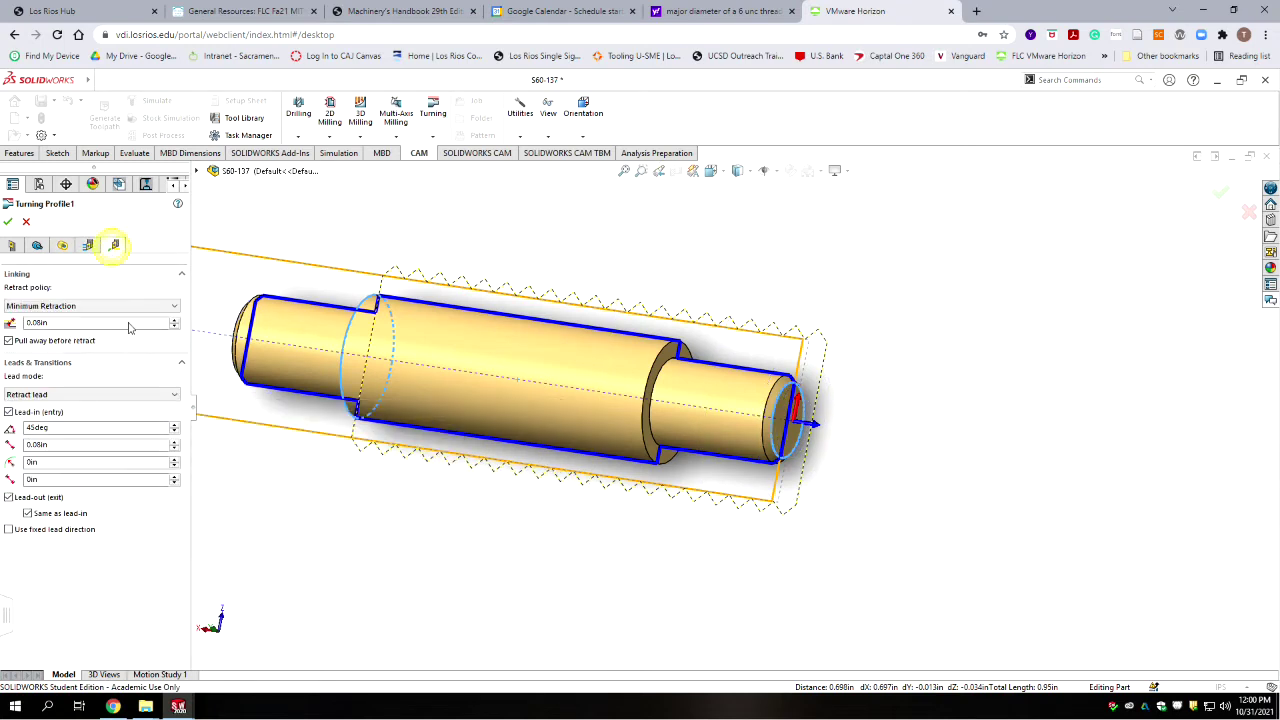
left_click(7, 221)
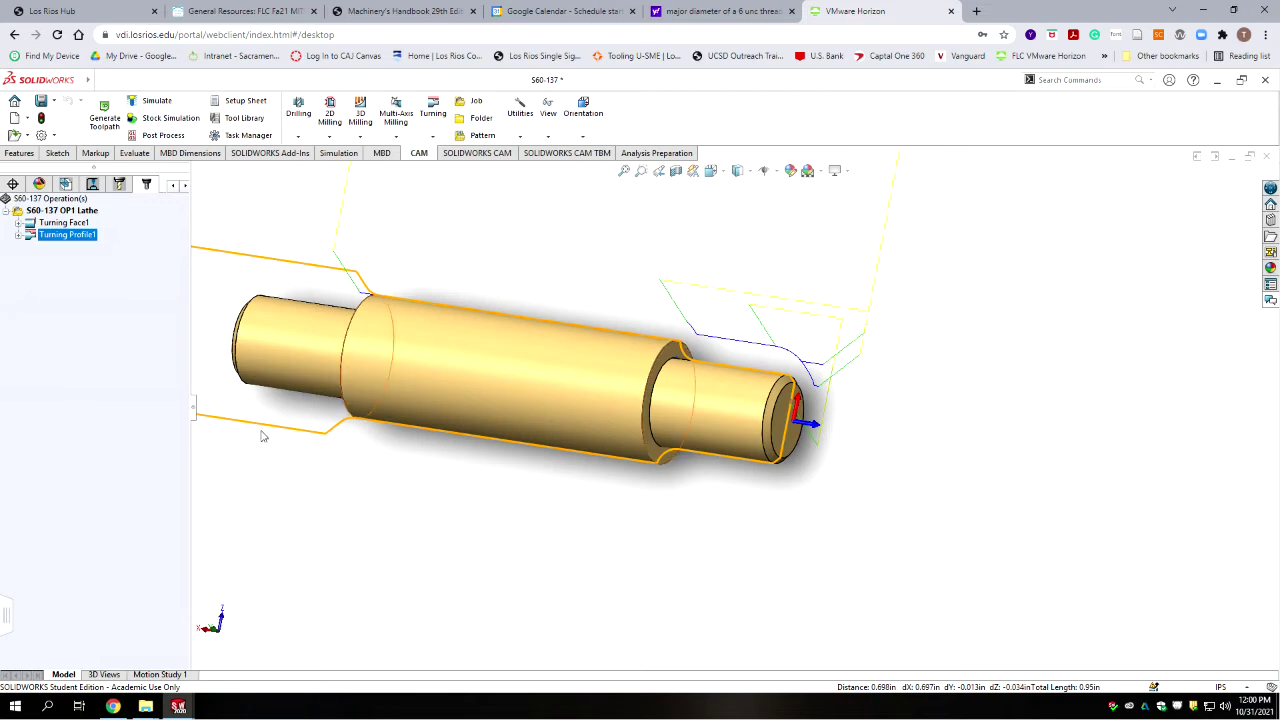
Add a Turning Single Groove operation using tool #4, the 1mm OD grooving tool.
left_click(110, 353)
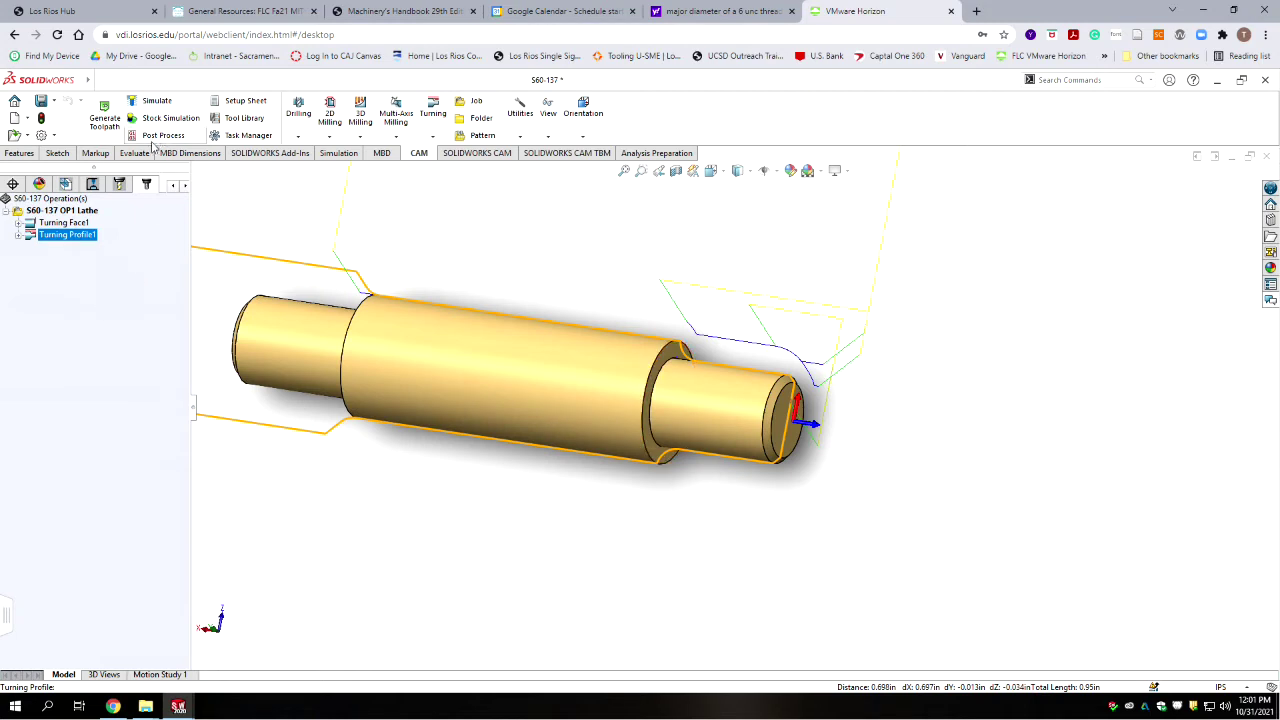
left_click(434, 133)
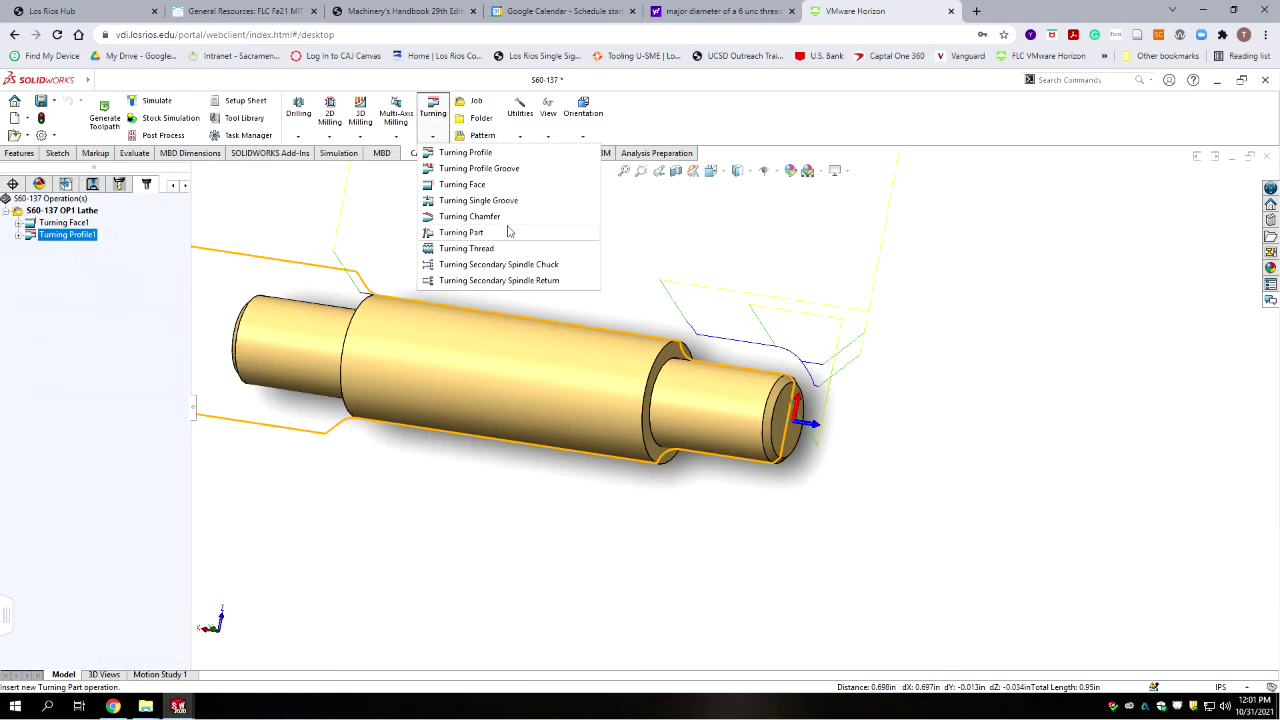
left_click(470, 200)
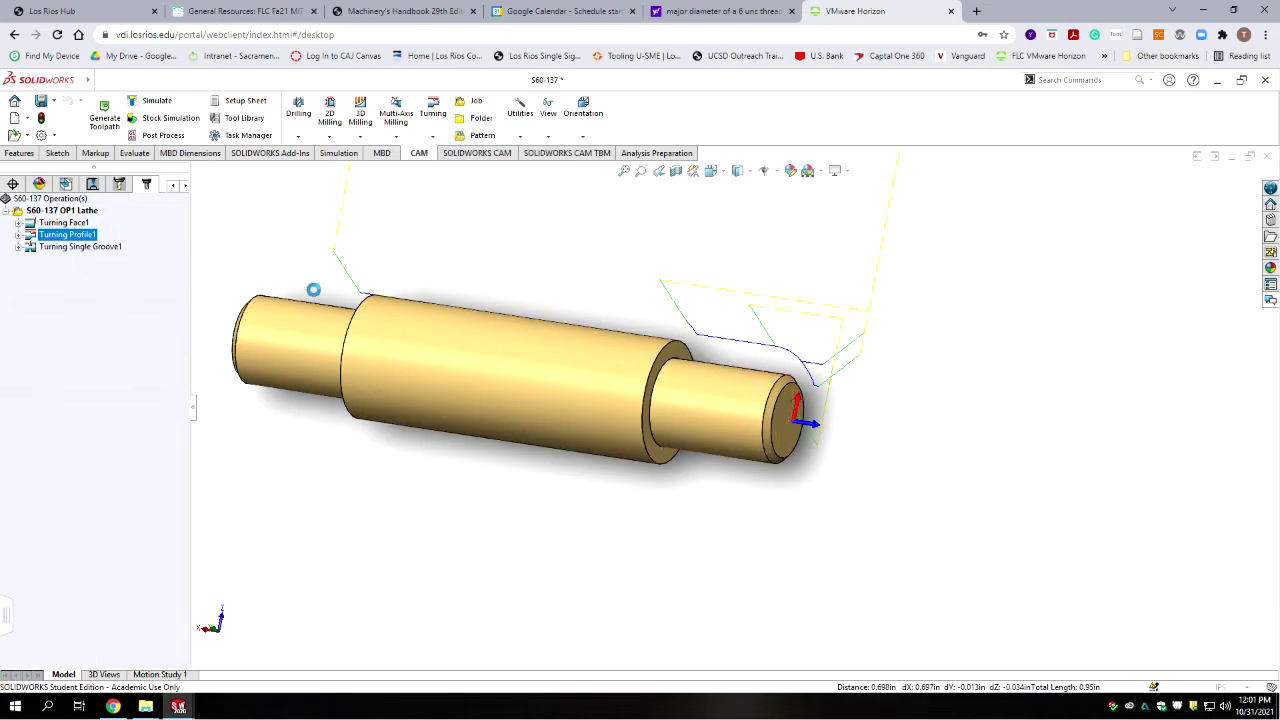
left_click(95, 290)
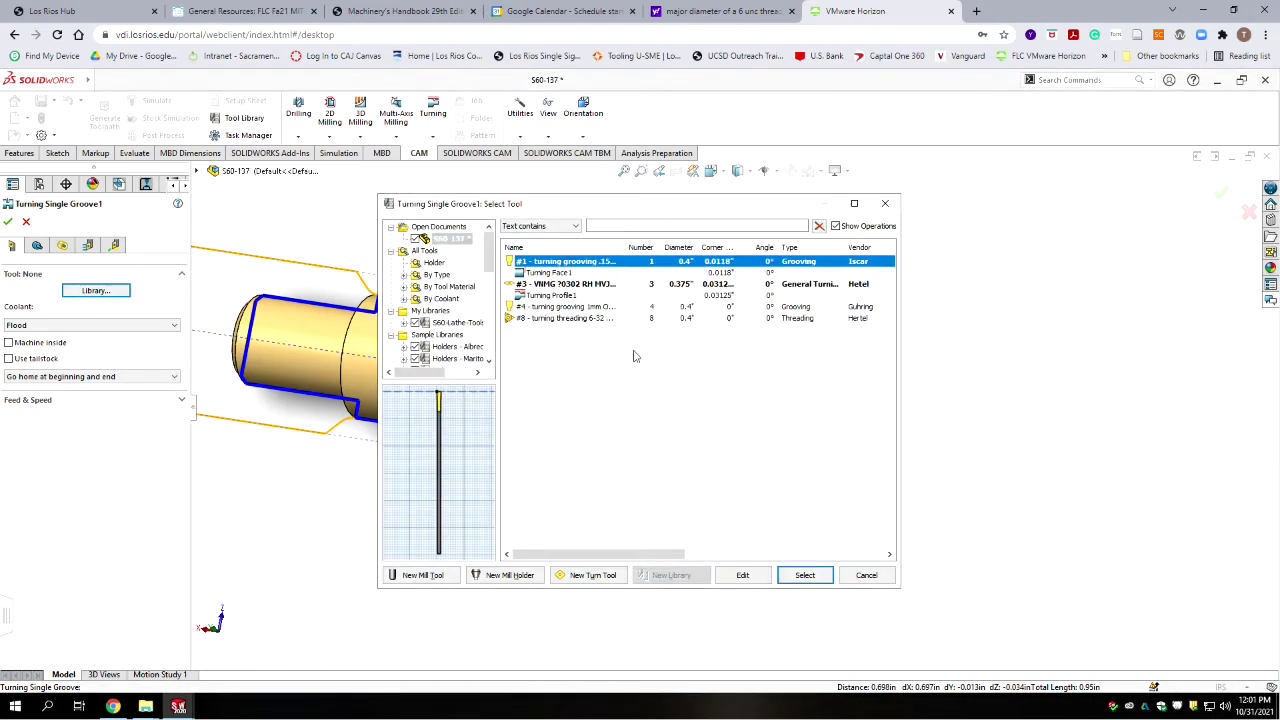
left_click(578, 307)
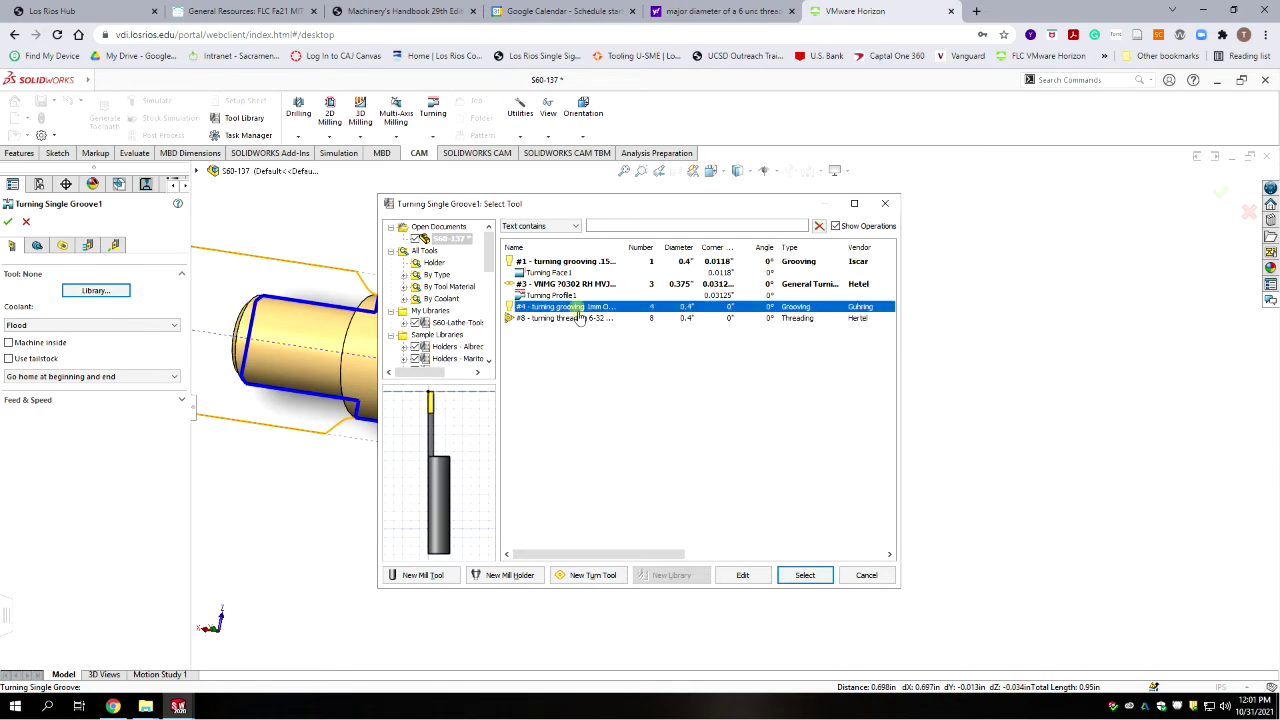
left_click(806, 575)
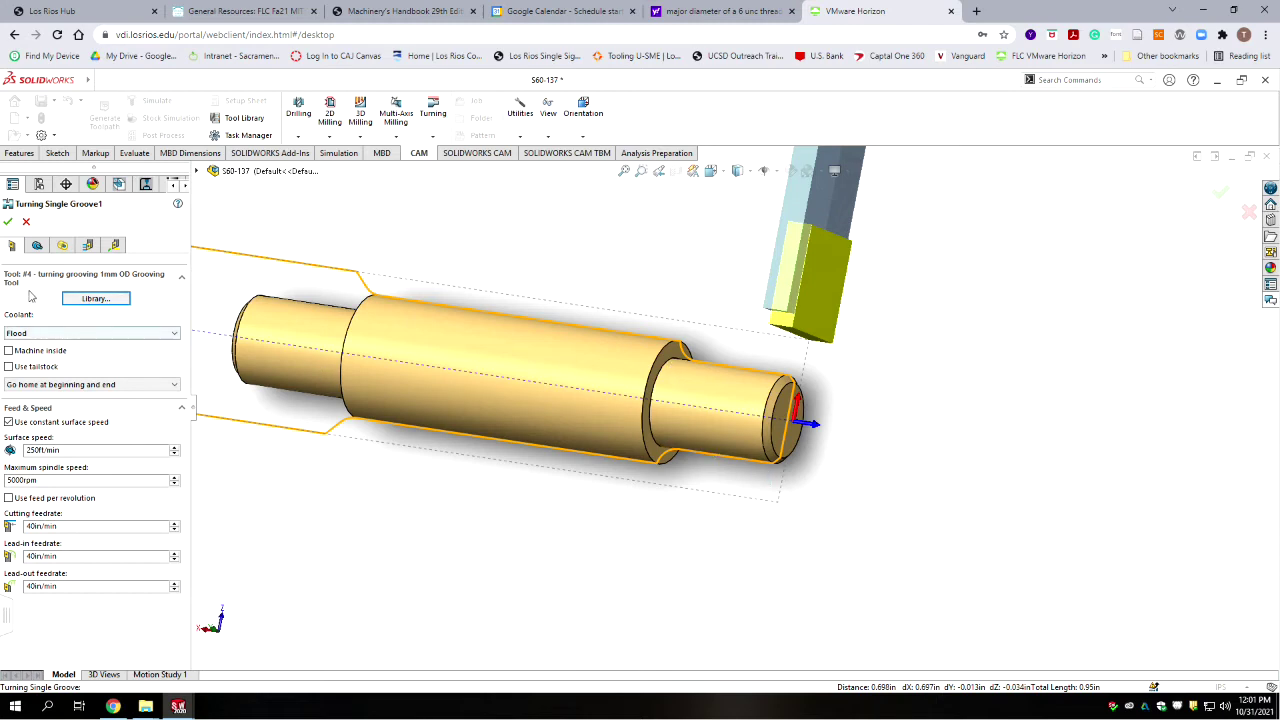
Define the groove location at the circular edge where the front small diameter meets the shoulder.
left_click(37, 246)
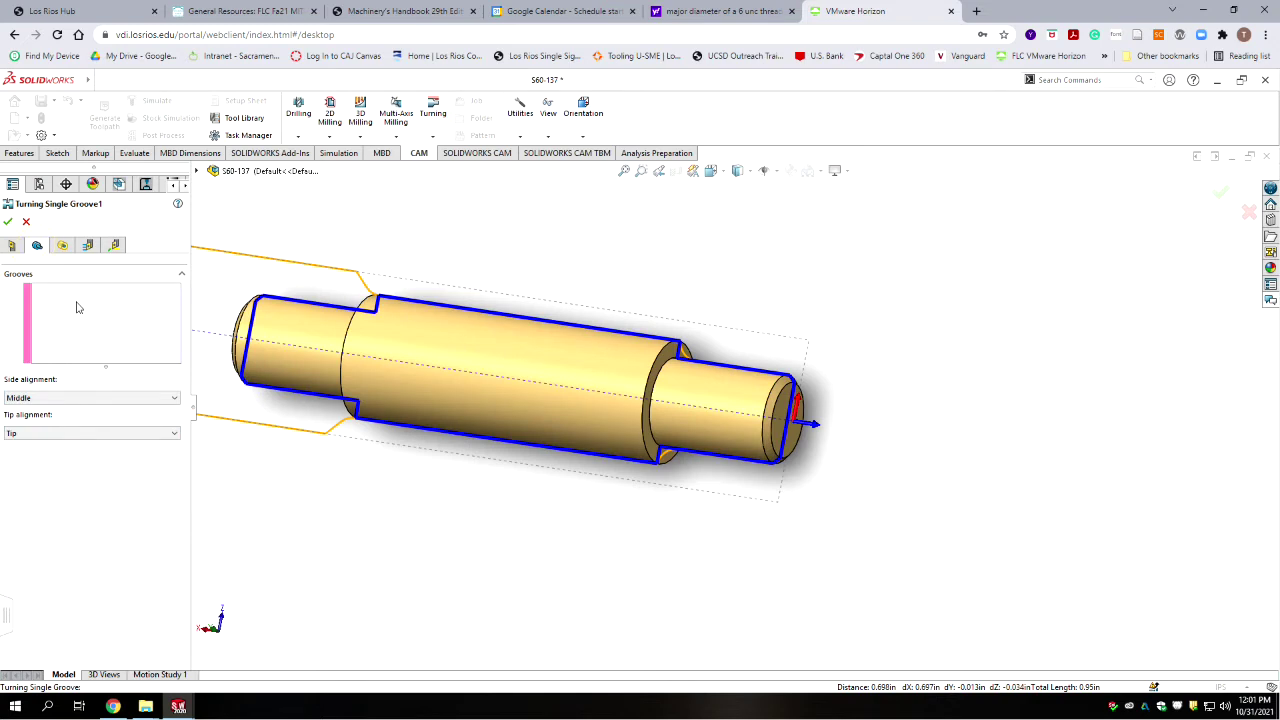
left_click(78, 312)
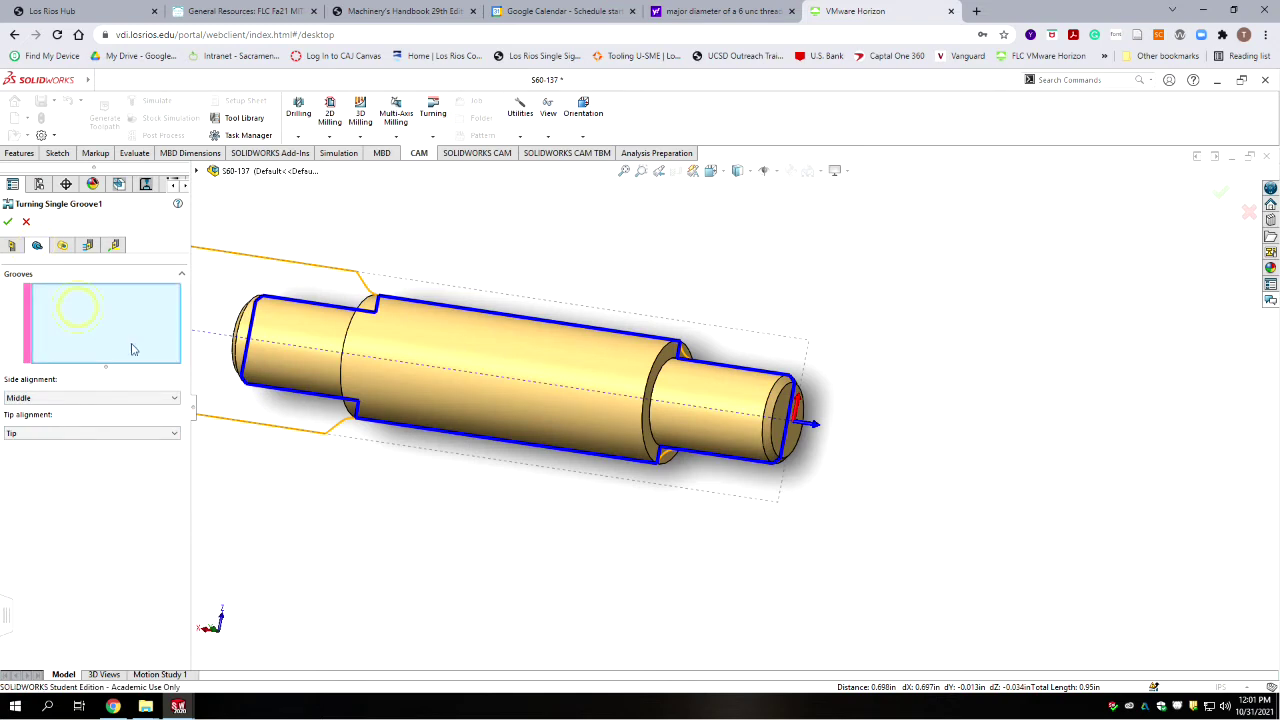
left_click(668, 382)
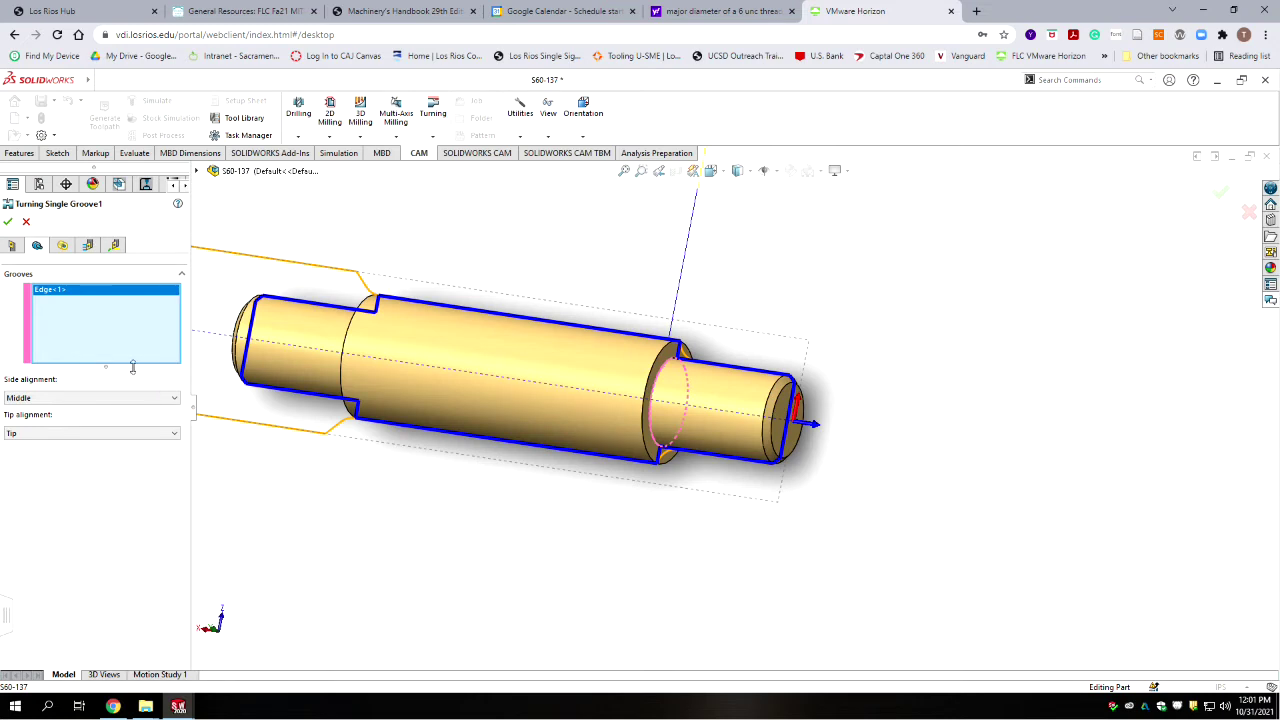
Set the groove operation's retract reference to From Model ID and its outer radius to From Model OD.
left_click(66, 246)
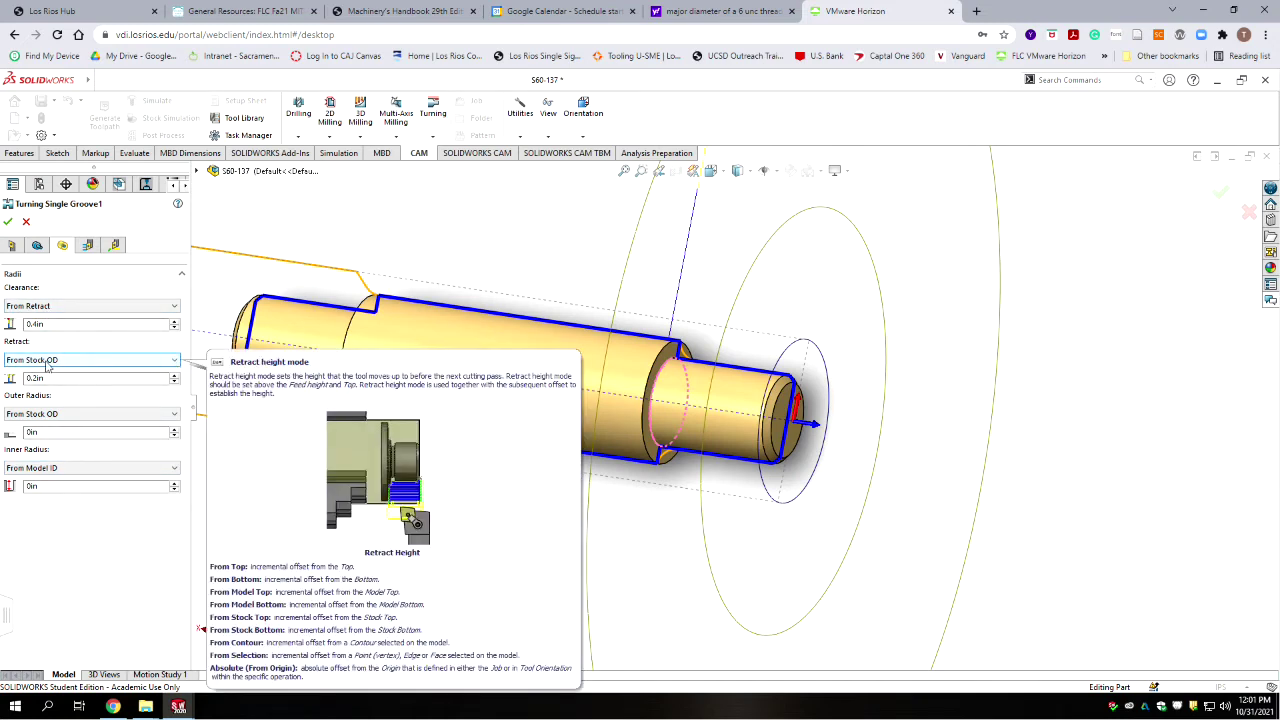
left_click(172, 362)
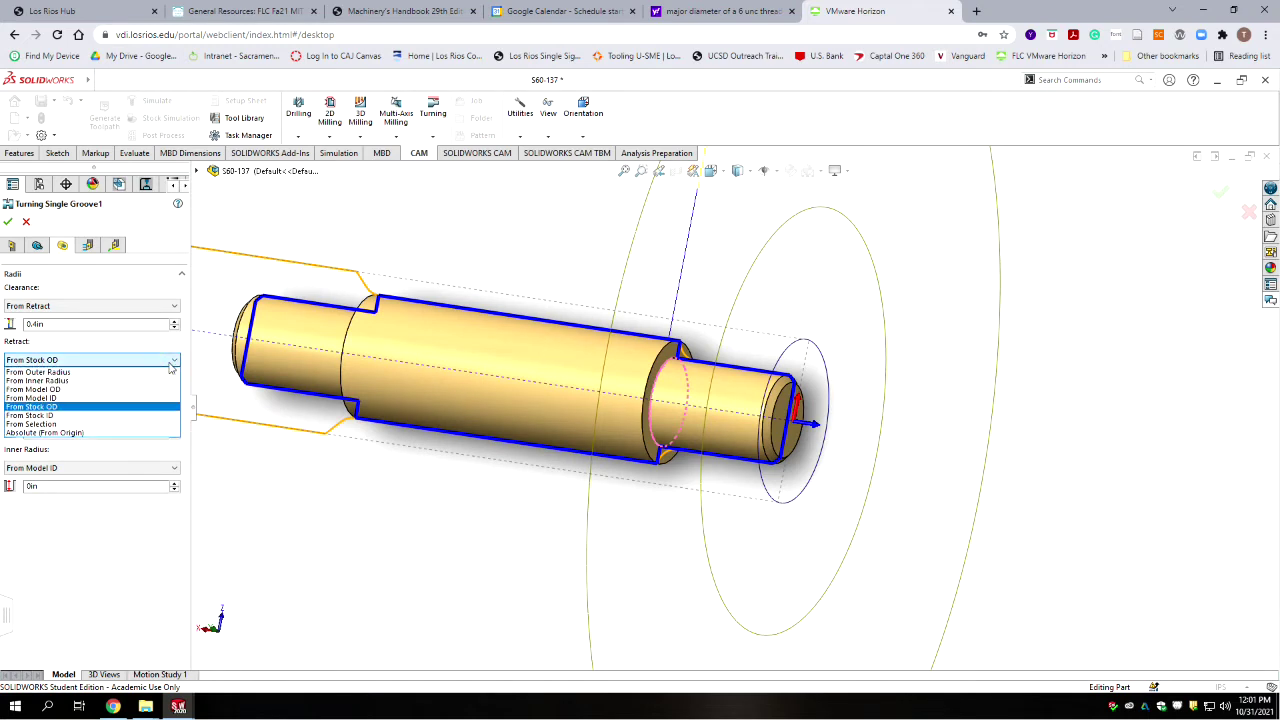
left_click(66, 397)
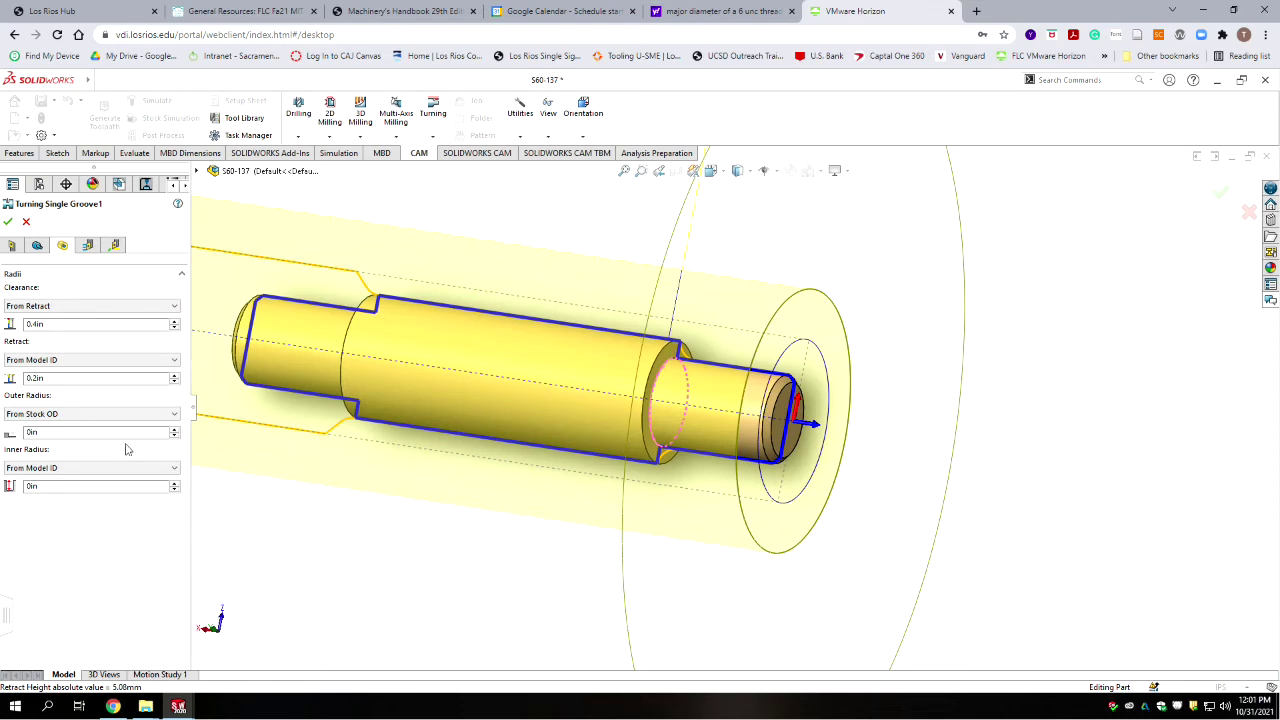
left_click(116, 412)
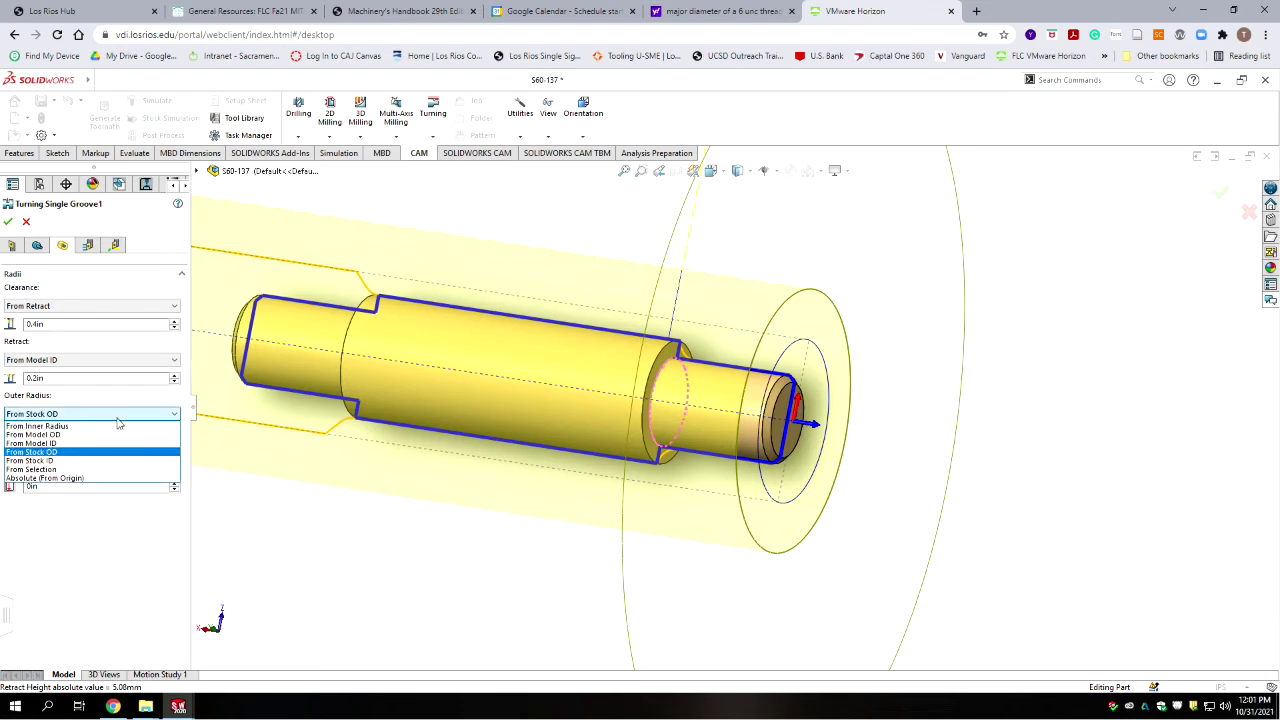
left_click(55, 435)
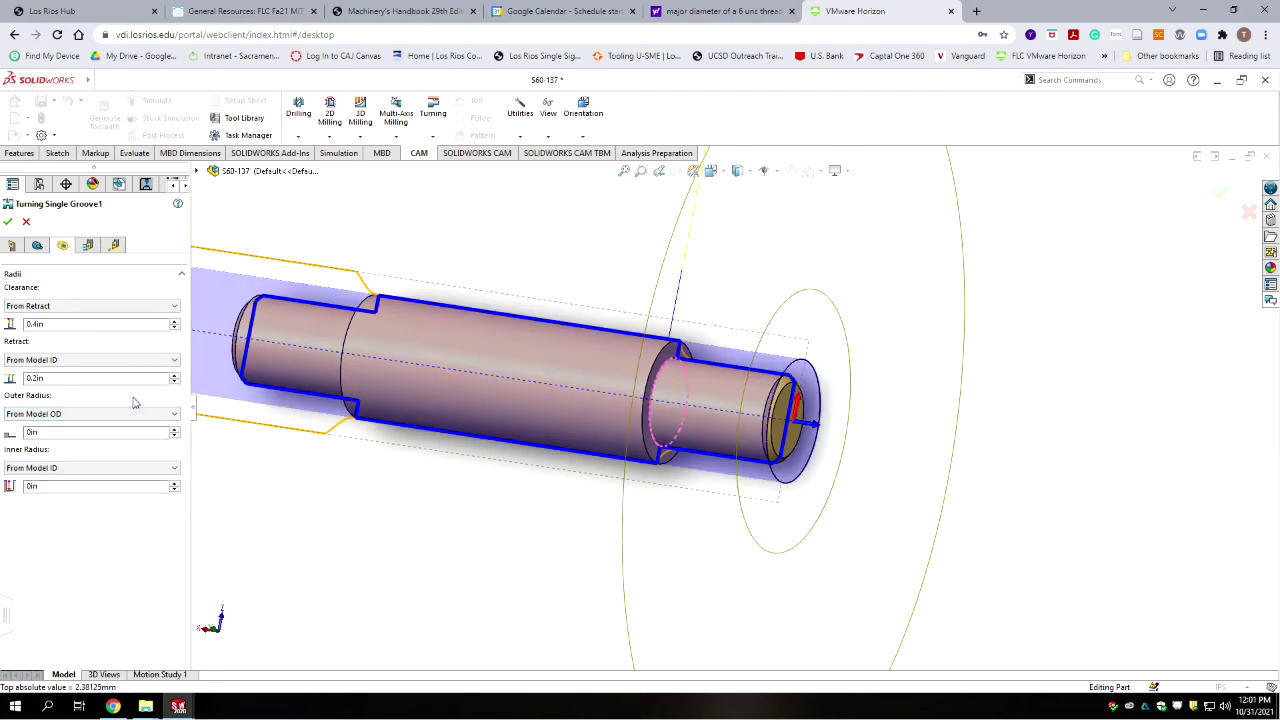
Define the groove's inner radius From Selection using the cylindrical face of the front small diameter.
left_click(95, 470)
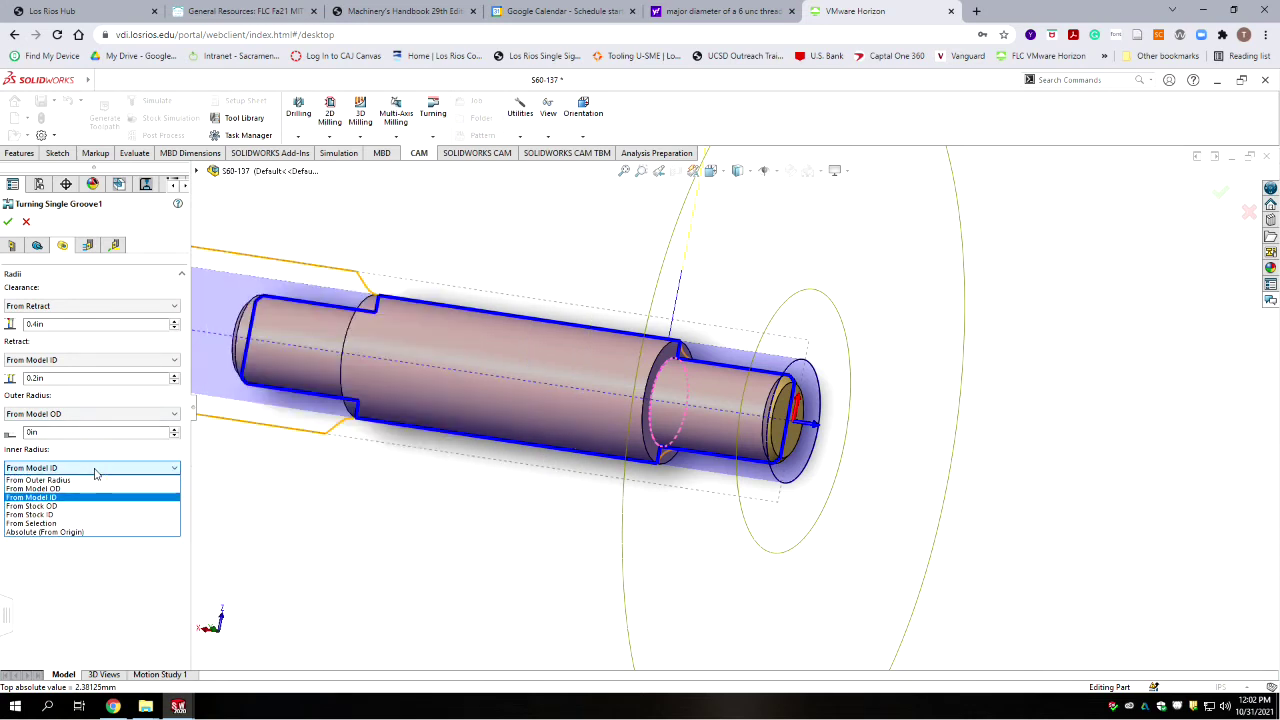
left_click(86, 522)
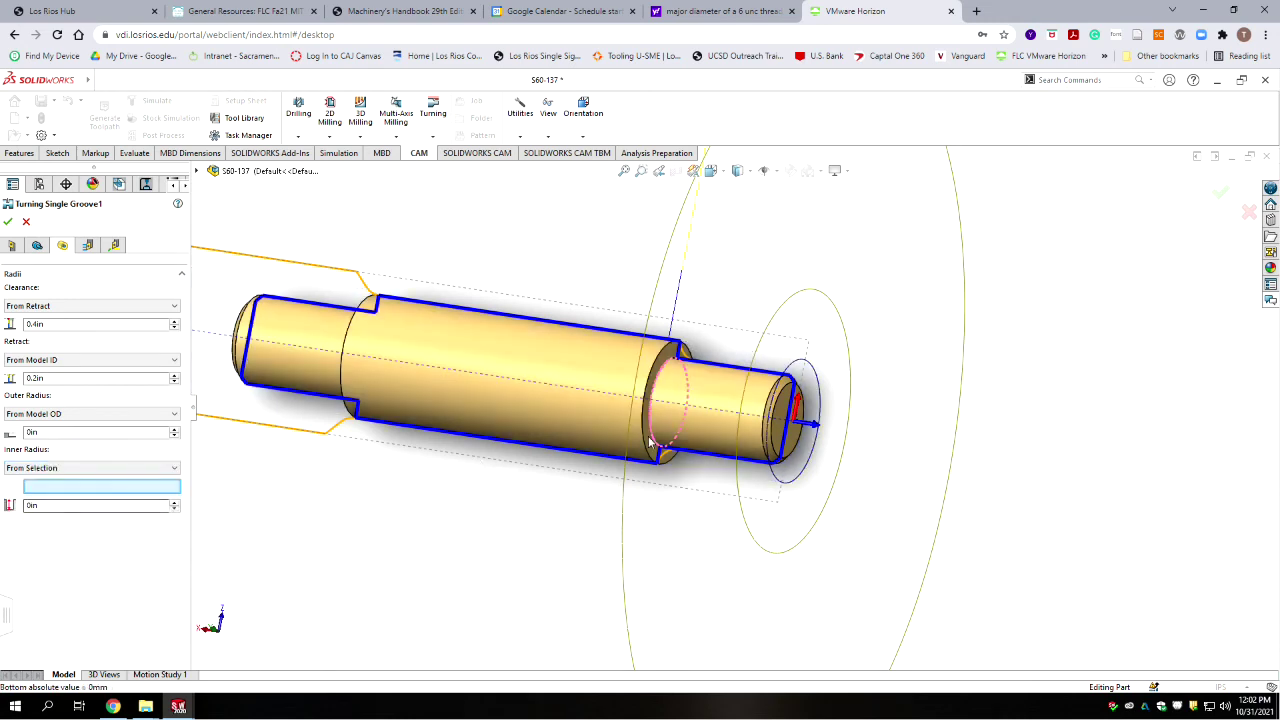
left_click(736, 406)
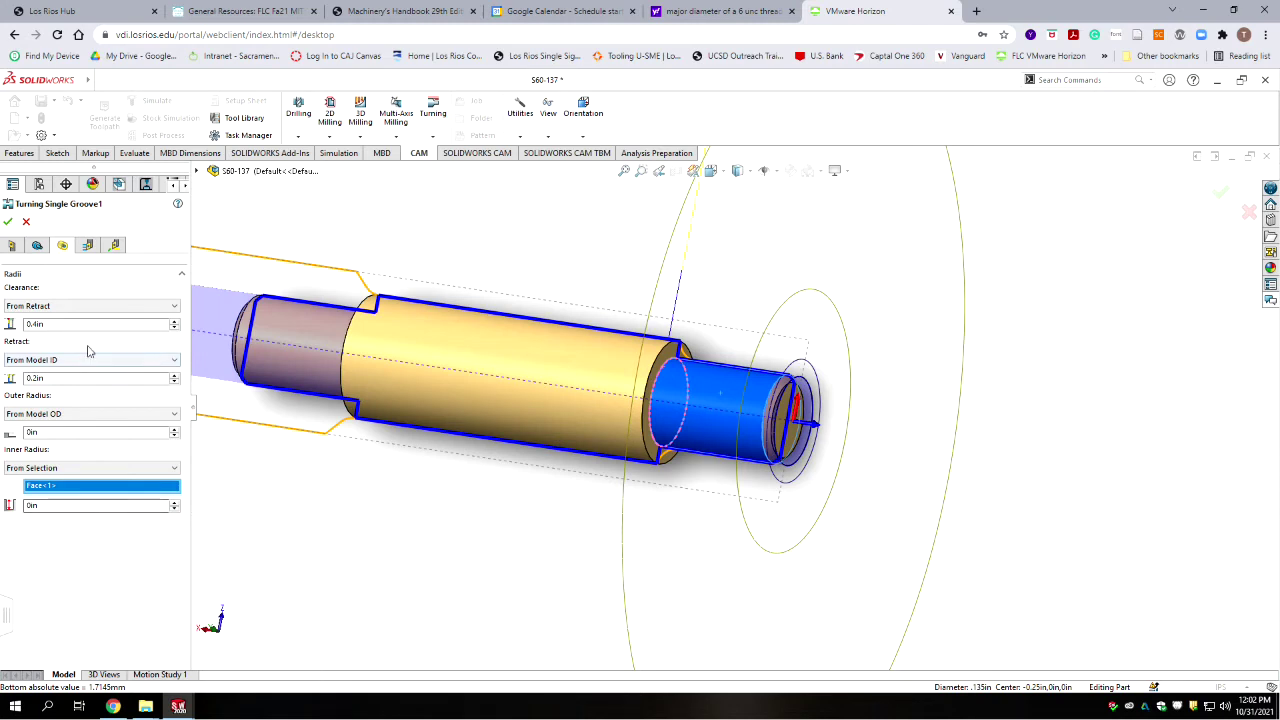
scroll(688, 360, "down", 2)
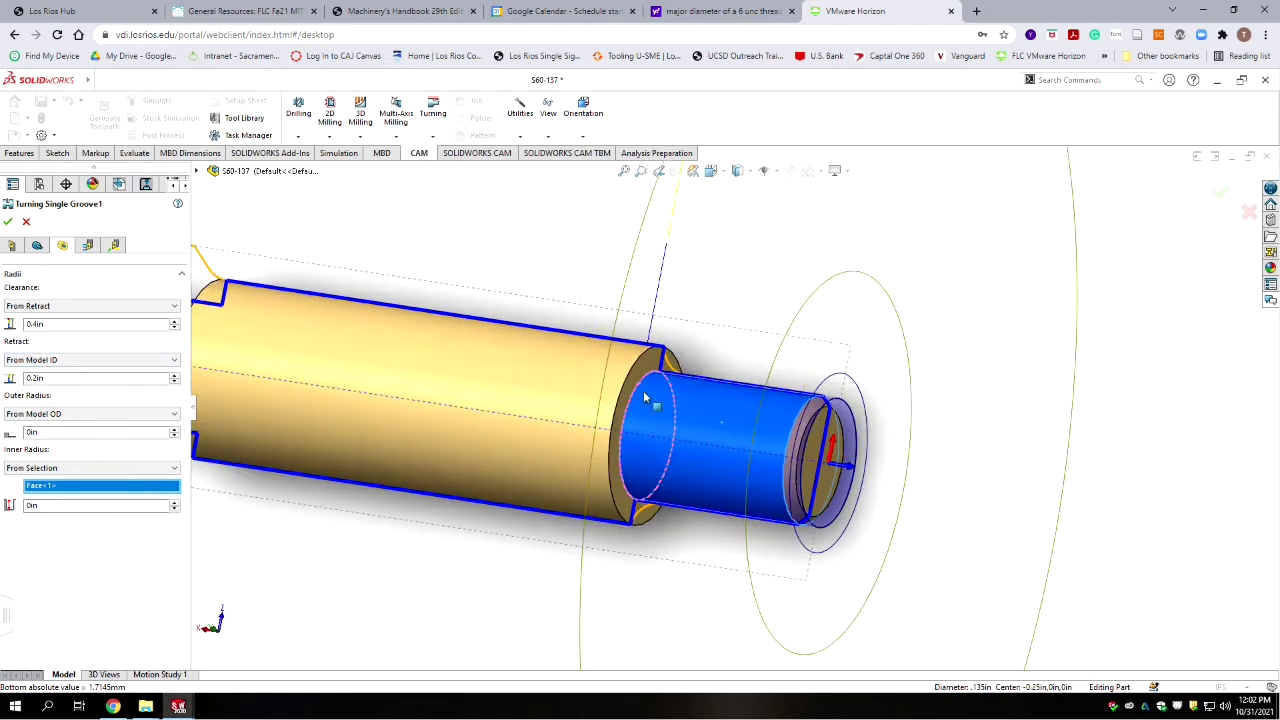
Set the groove's side alignment to Front, accept the operation and save the part.
left_click(86, 246)
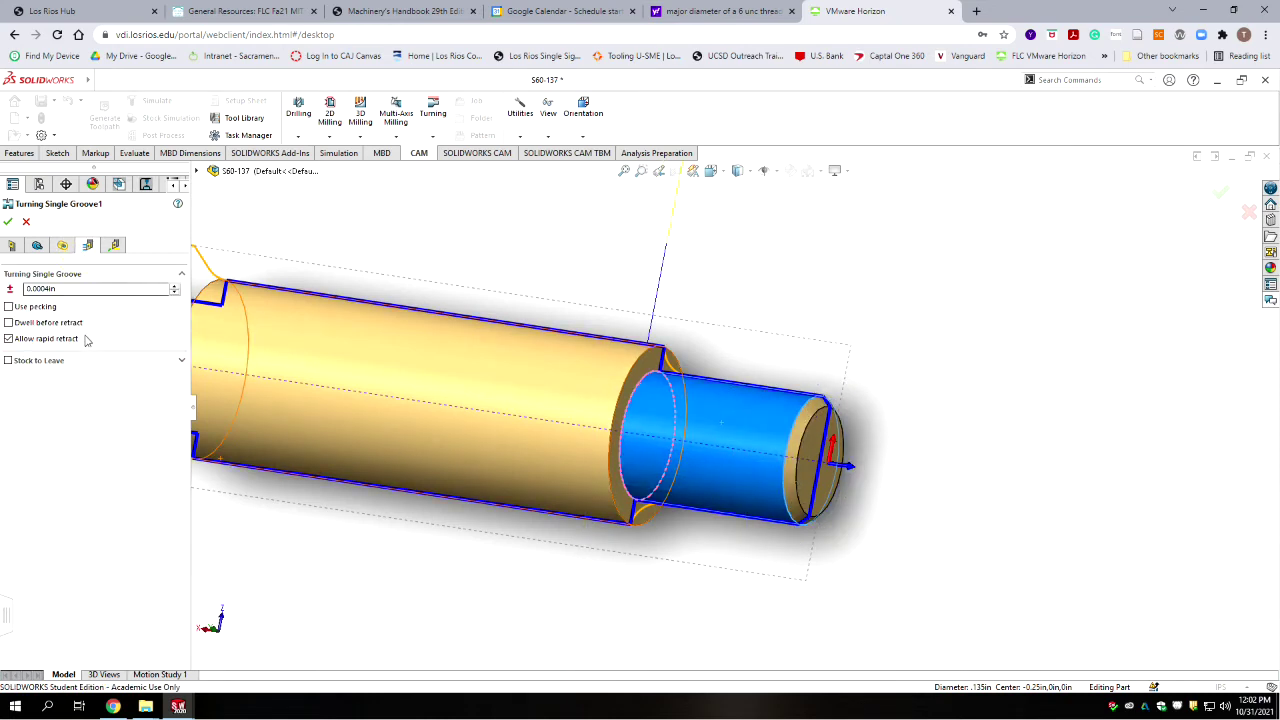
left_click(112, 246)
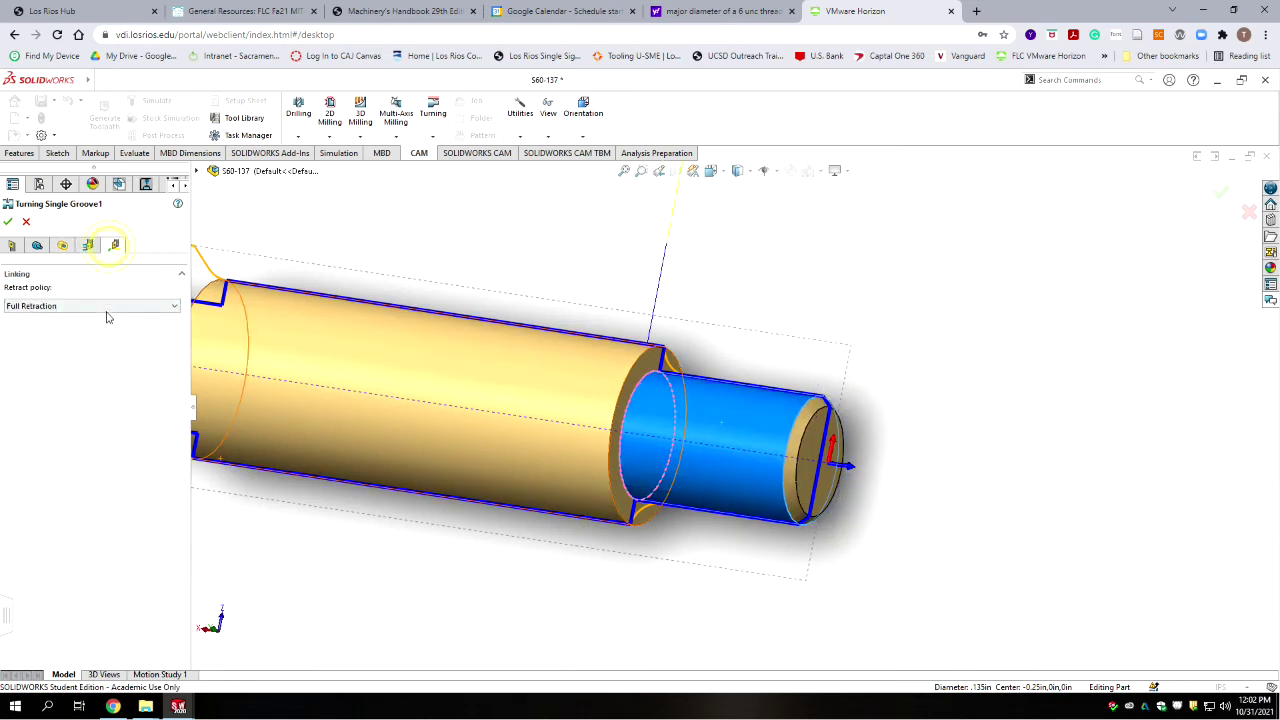
left_click(87, 247)
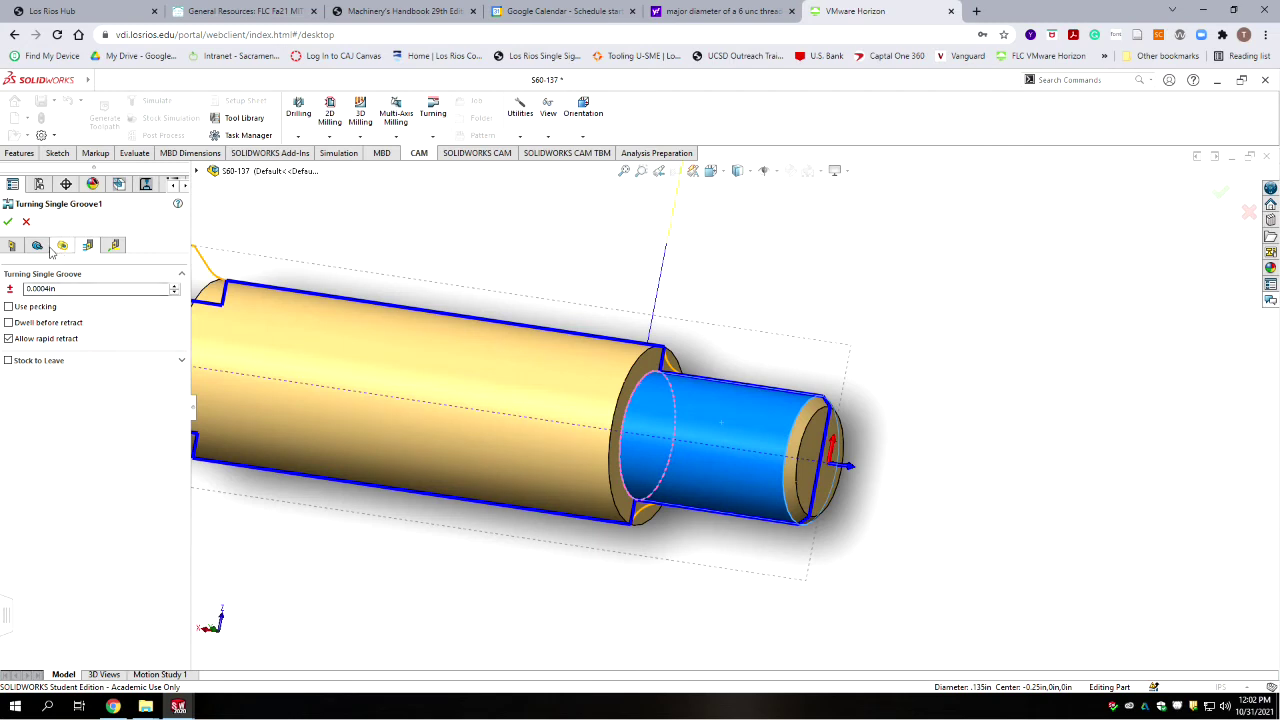
left_click(12, 246)
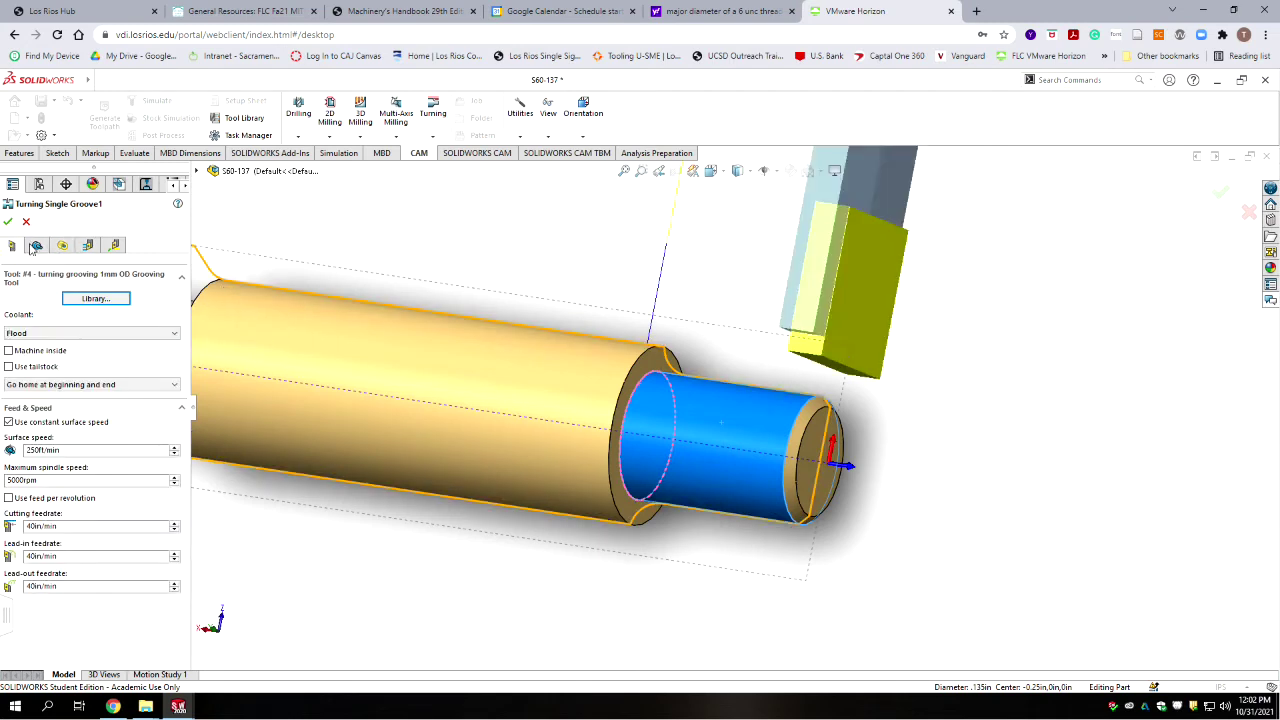
left_click(33, 247)
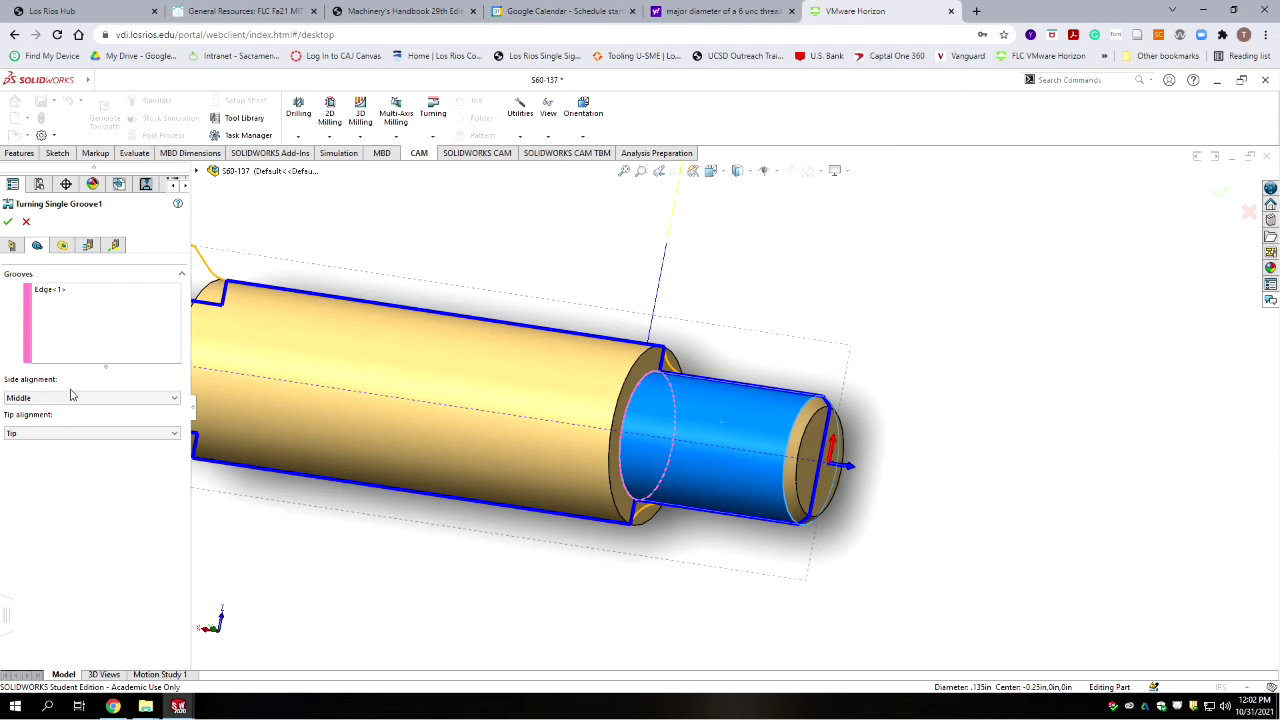
left_click(168, 399)
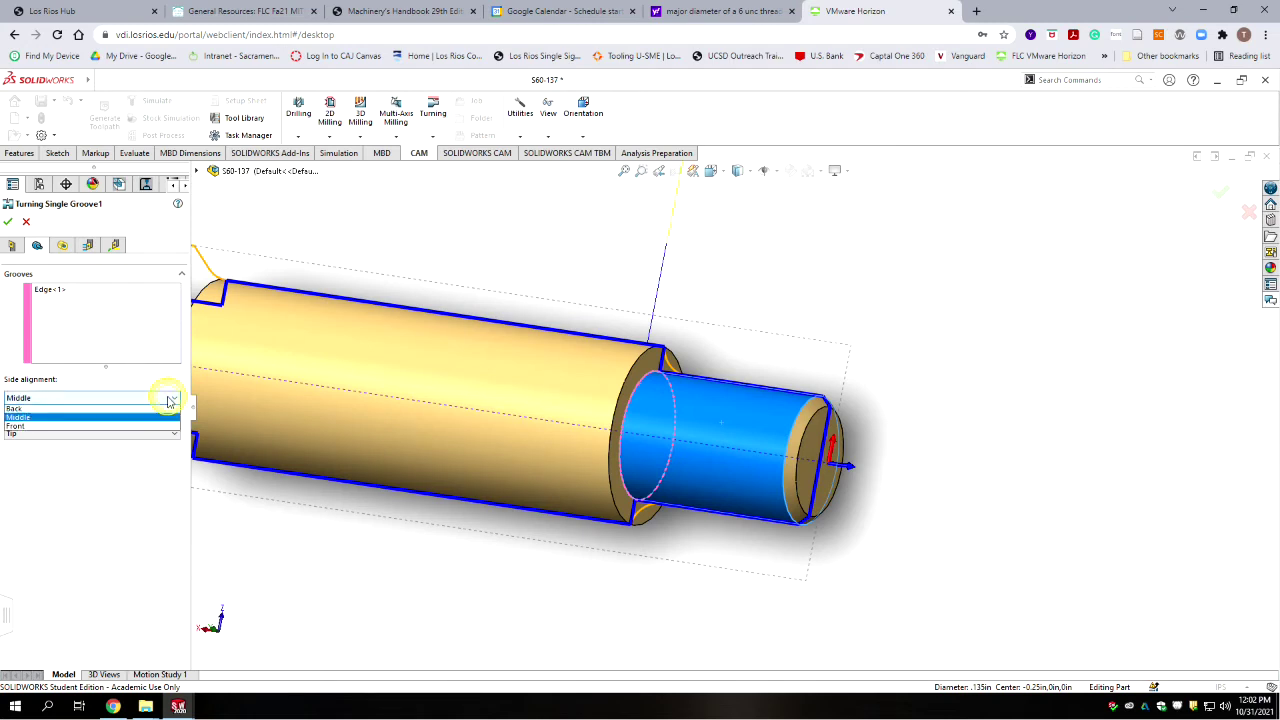
left_click(12, 428)
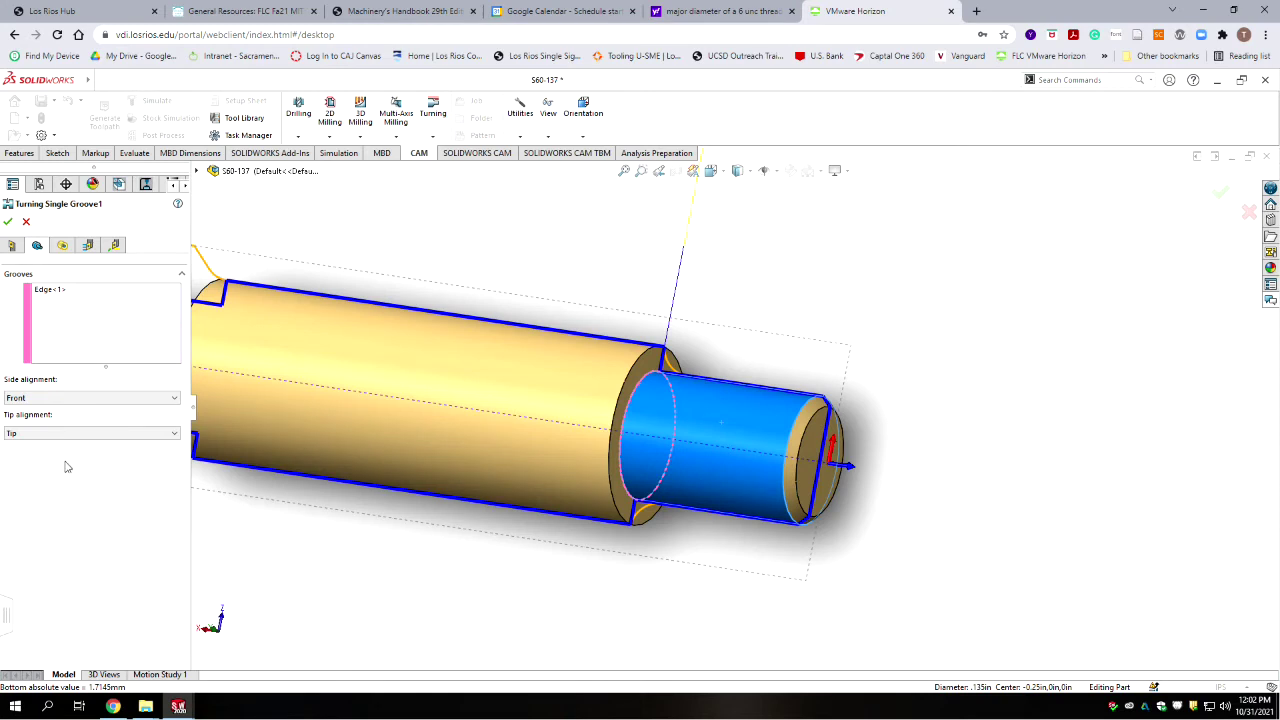
left_click(9, 222)
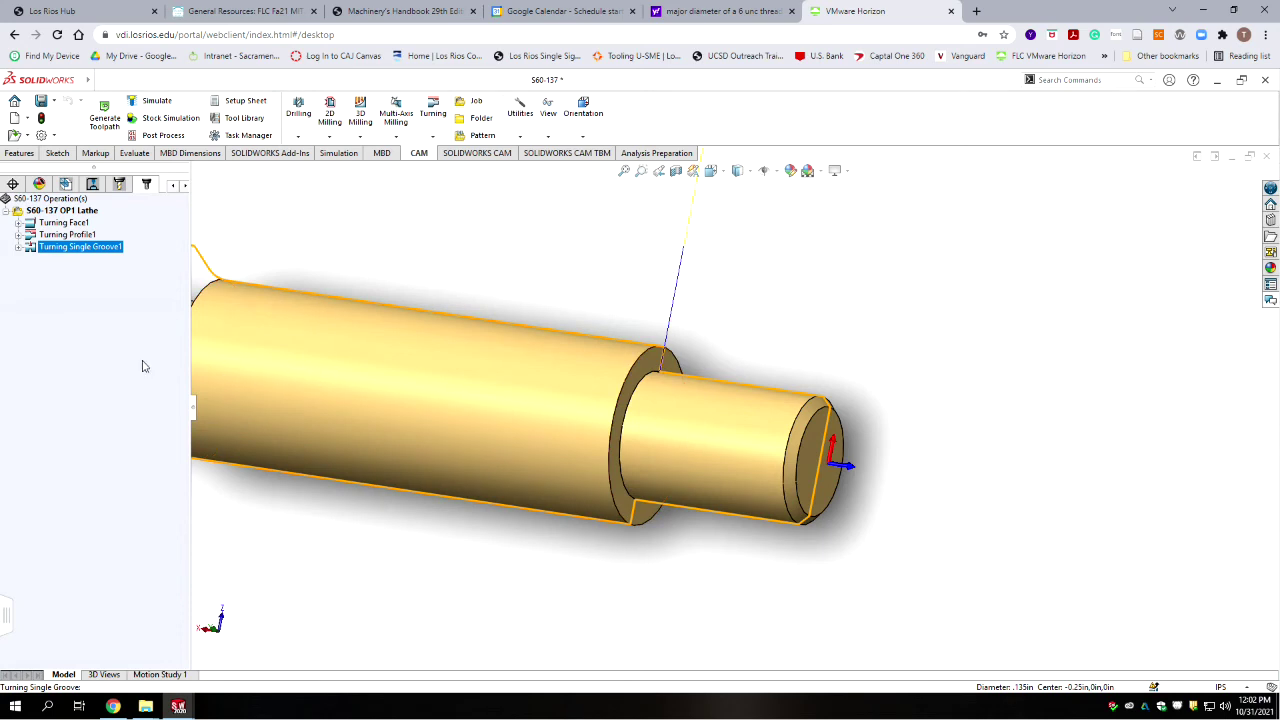
left_click(42, 102)
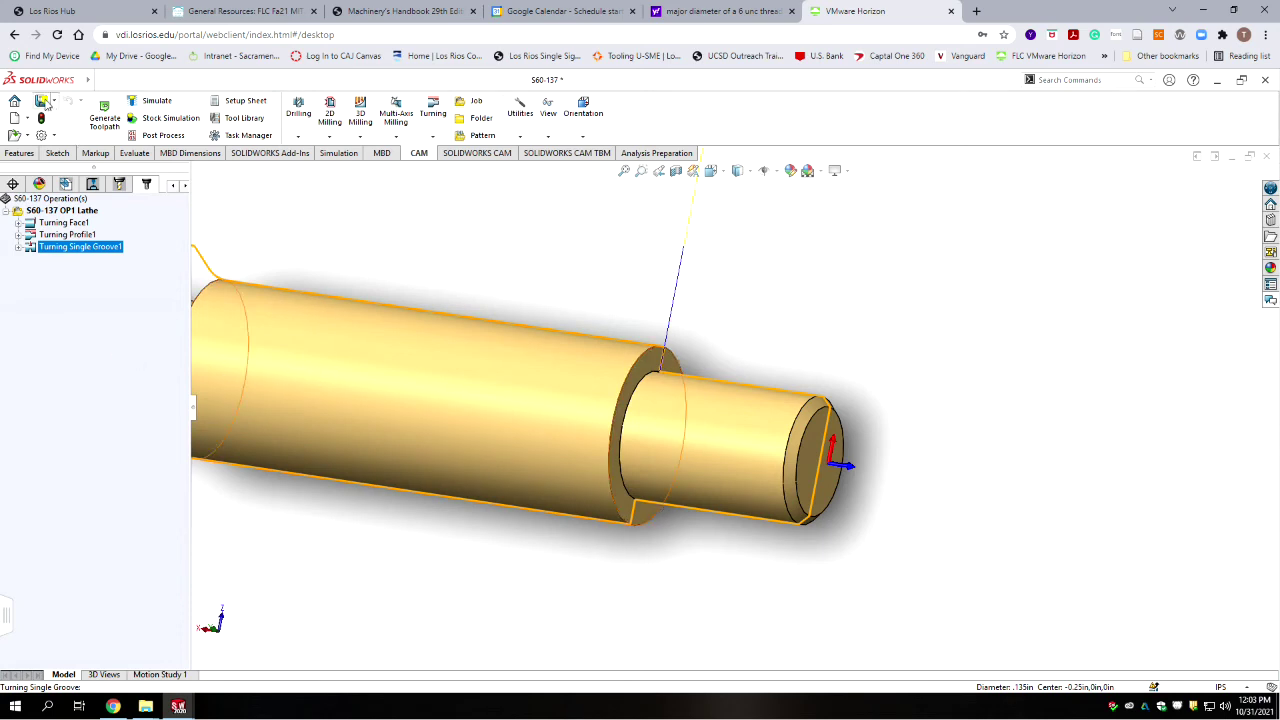
Run a stock simulation of the whole S60-137 OP1 Lathe job at a faster playback speed, and close it.
left_click(43, 211)
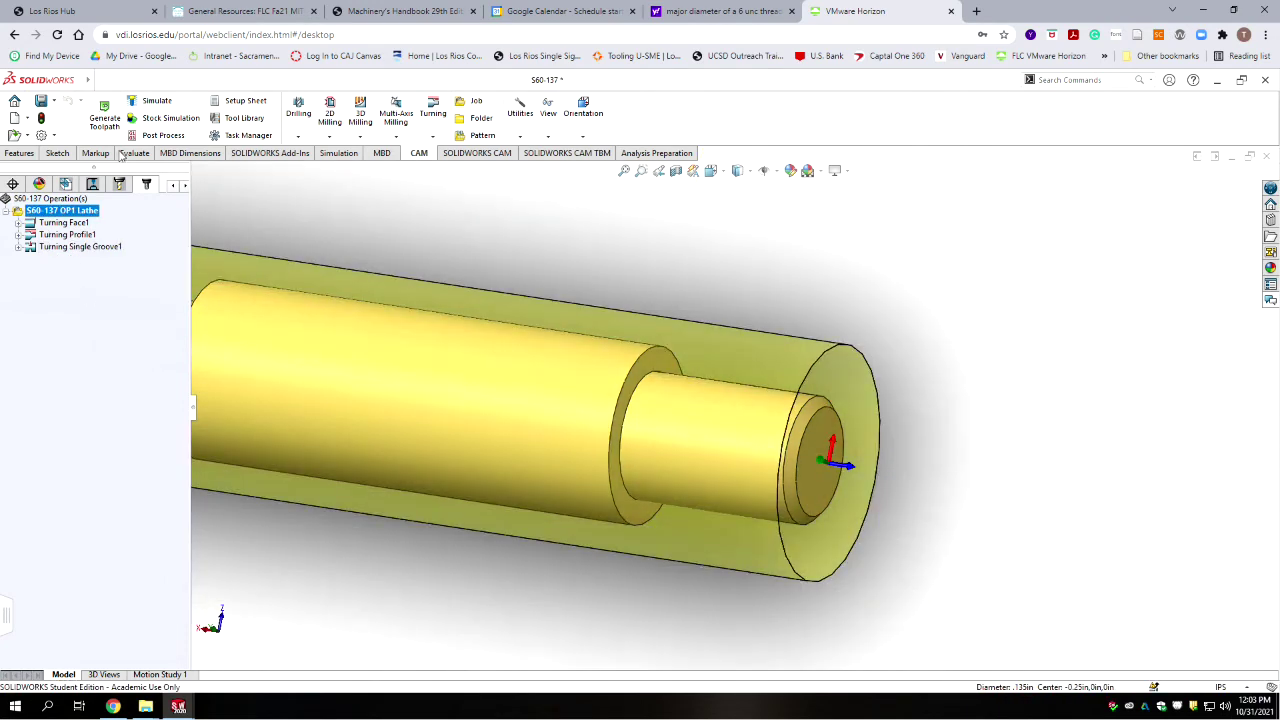
left_click(178, 120)
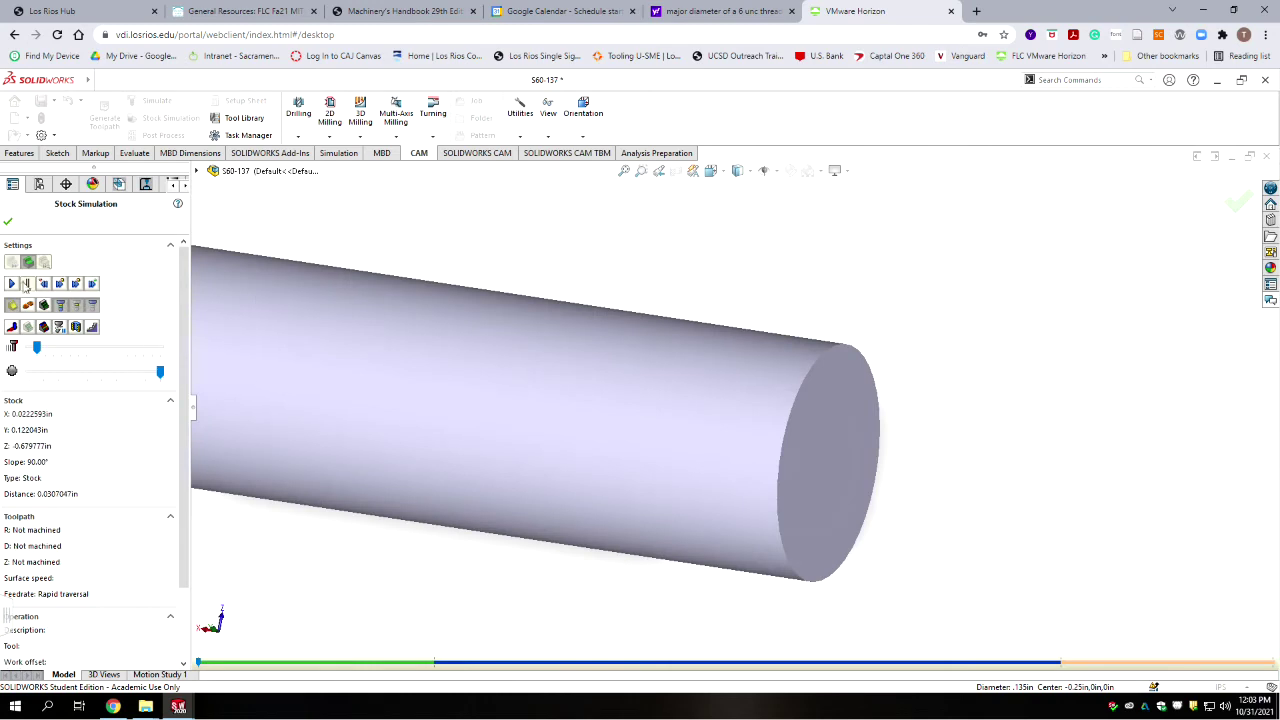
left_click_drag(37, 348, 53, 347)
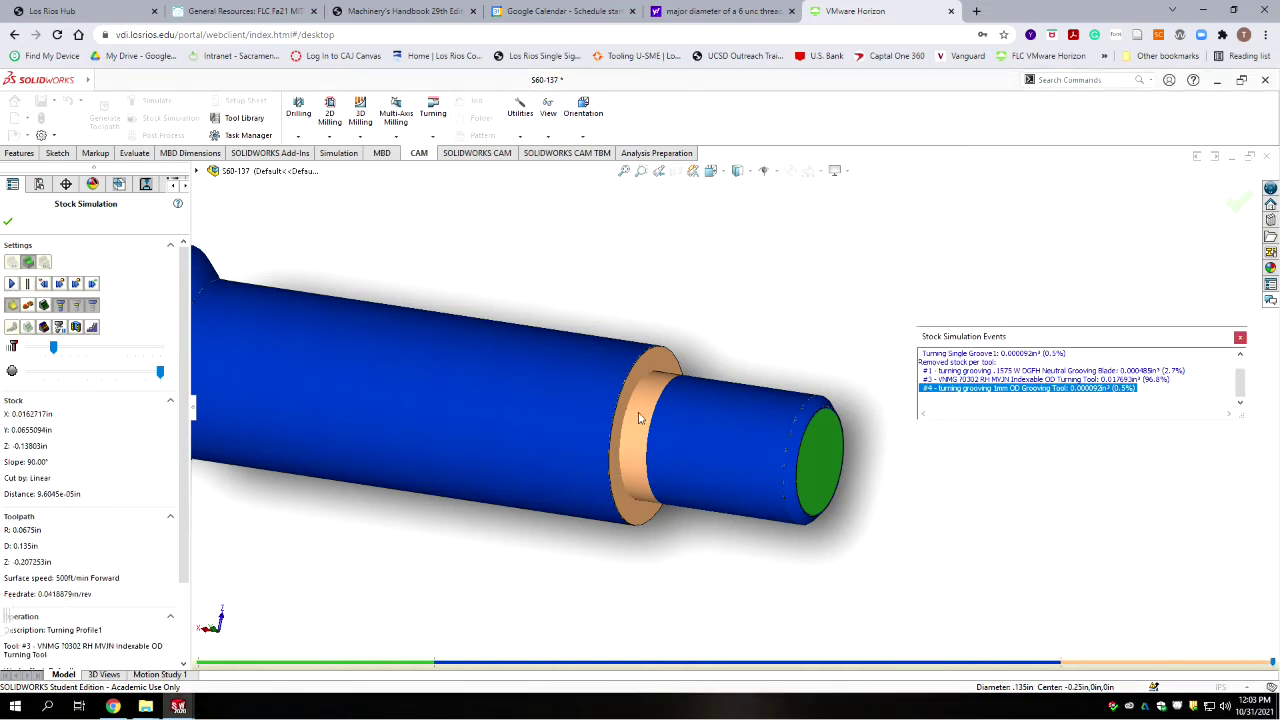
left_click(8, 221)
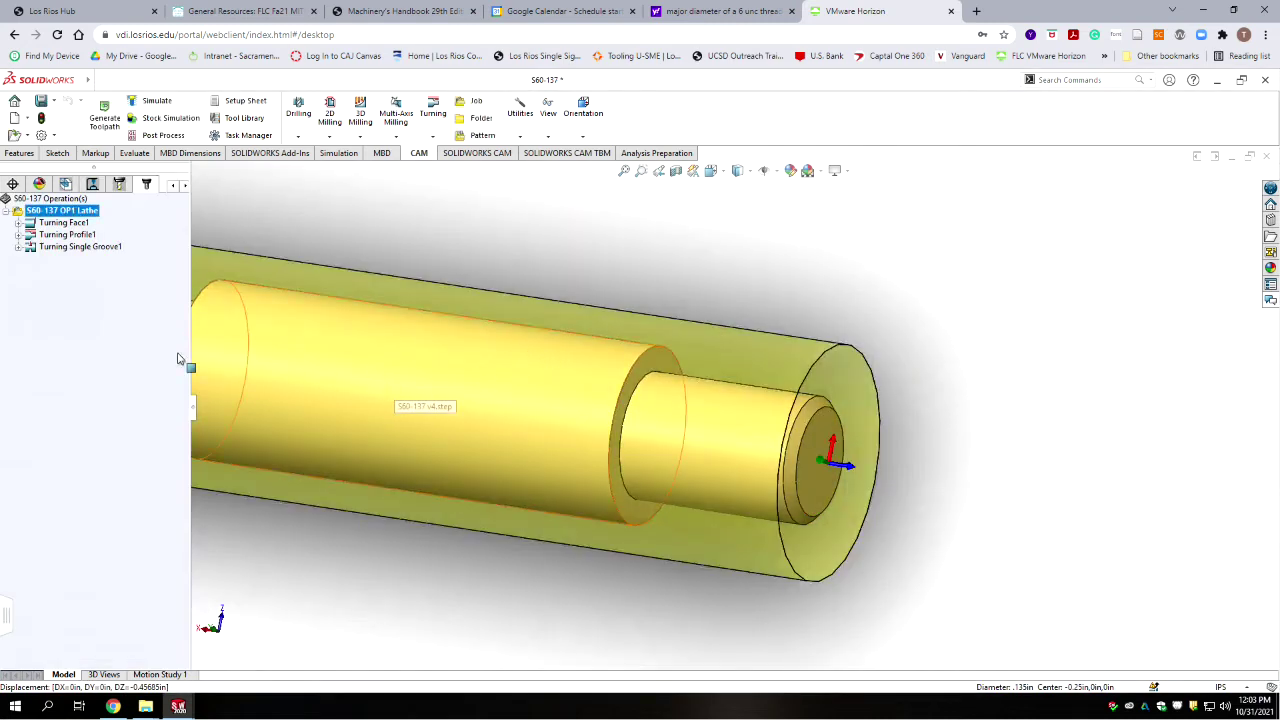
Add a Turning Thread operation using tool #8, the 6-32 RH OD Indexable Threading Tool.
left_click(432, 138)
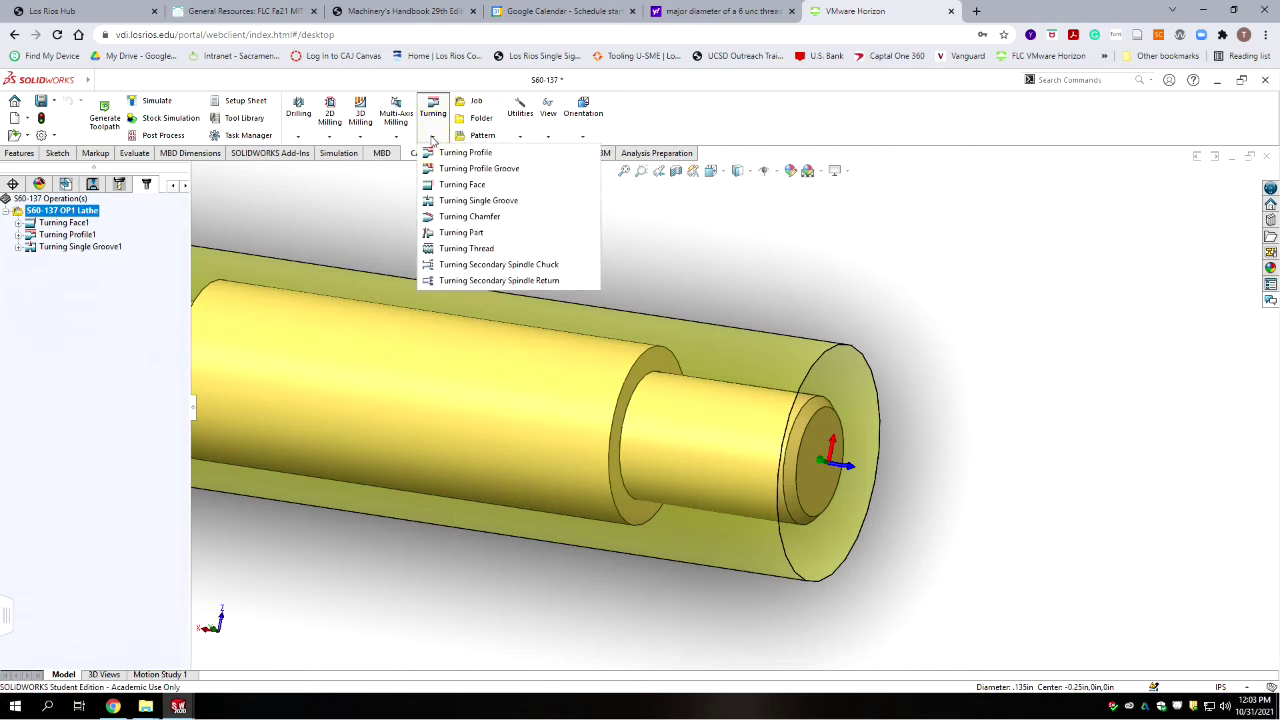
left_click(458, 249)
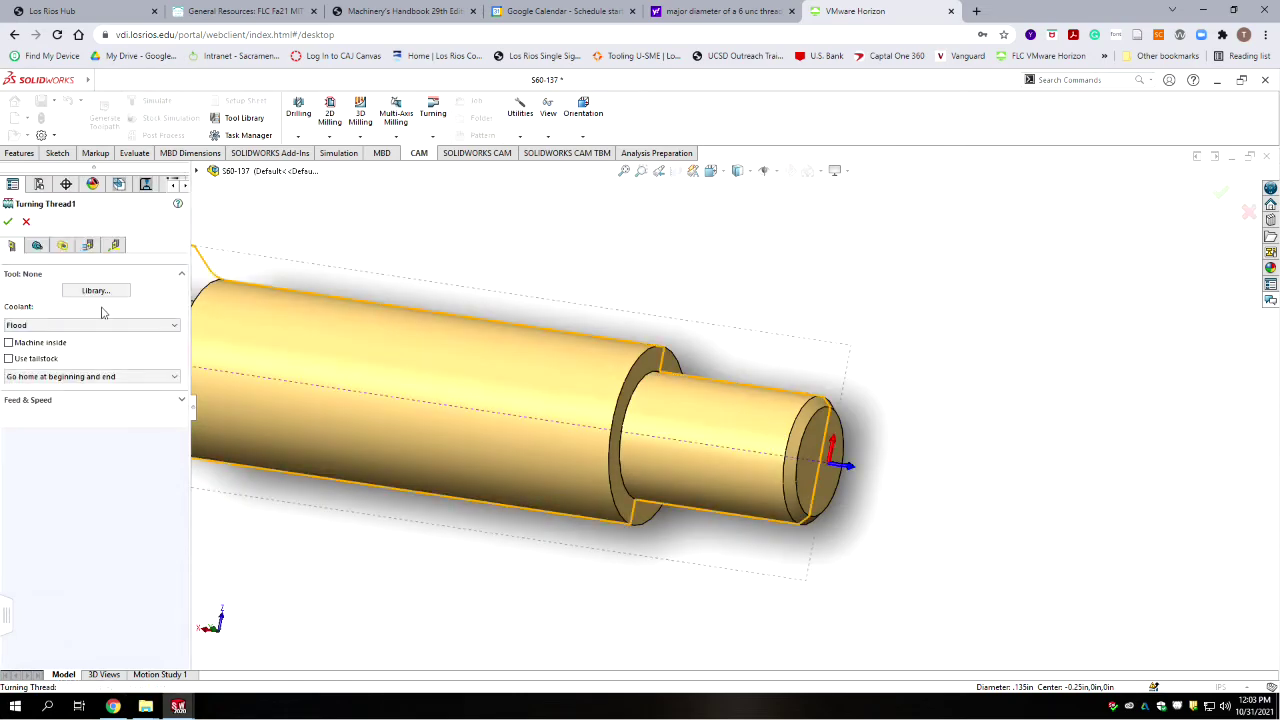
left_click(96, 291)
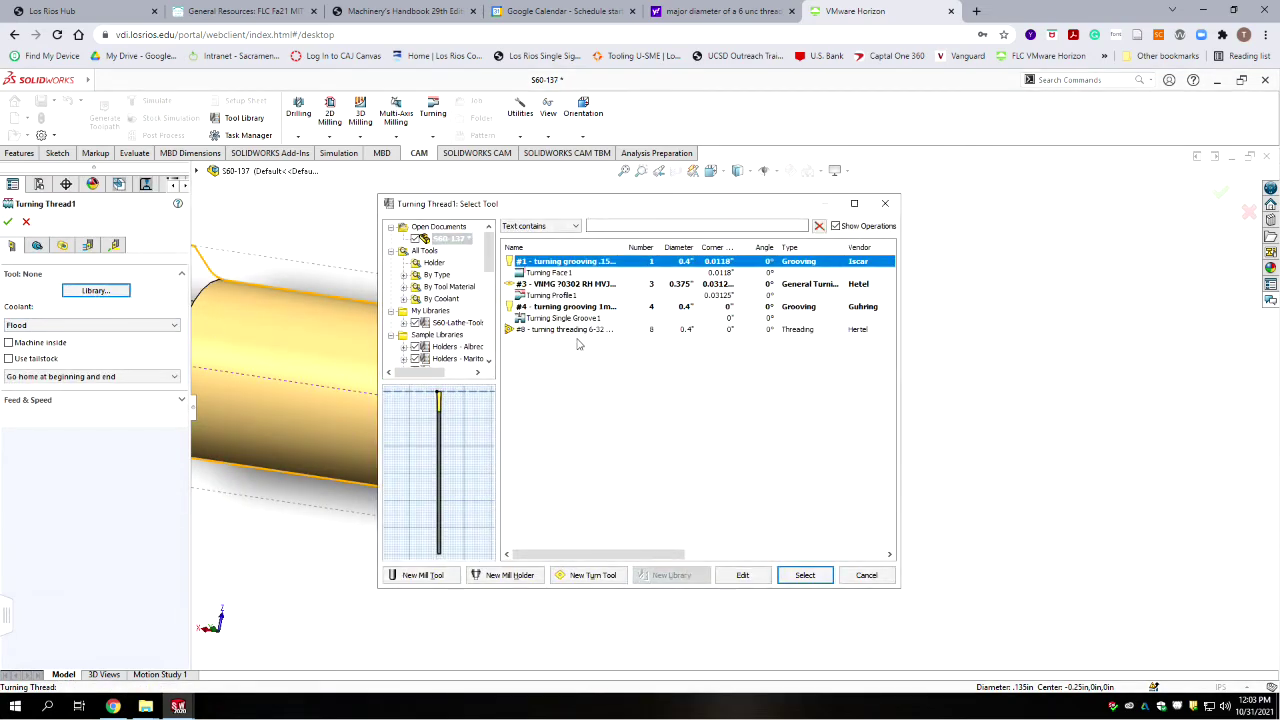
left_click(560, 331)
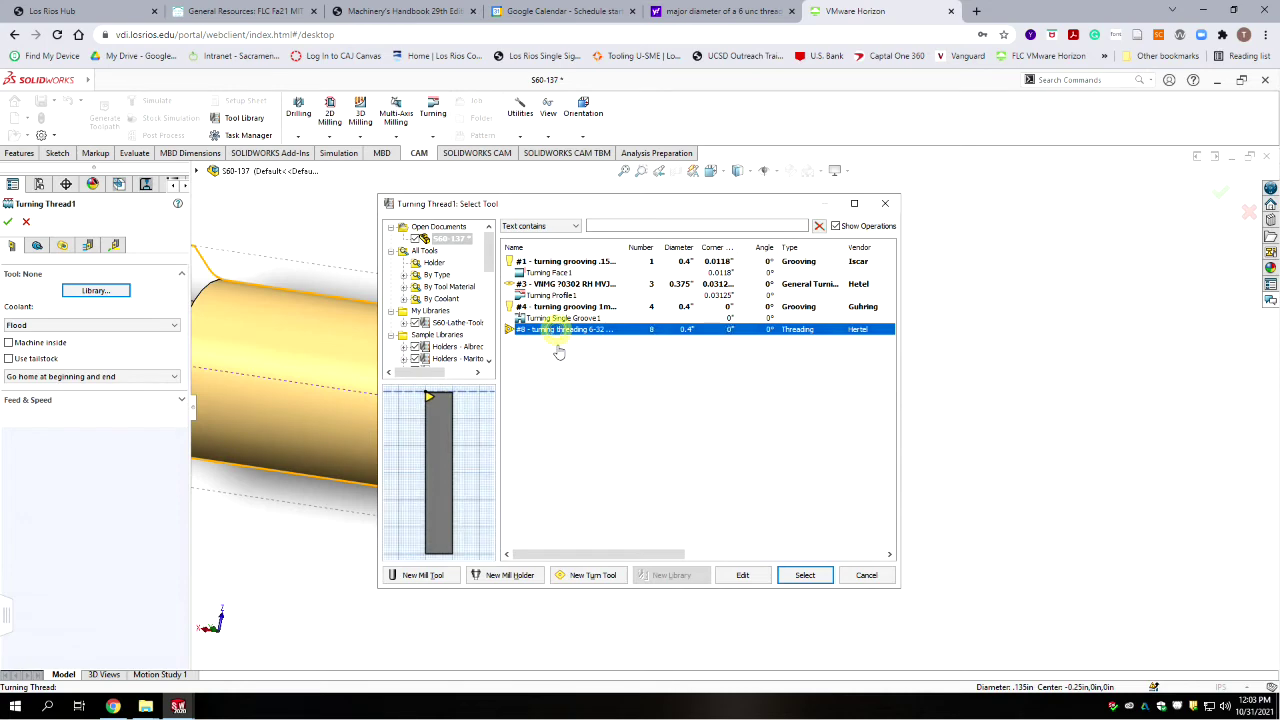
left_click(805, 576)
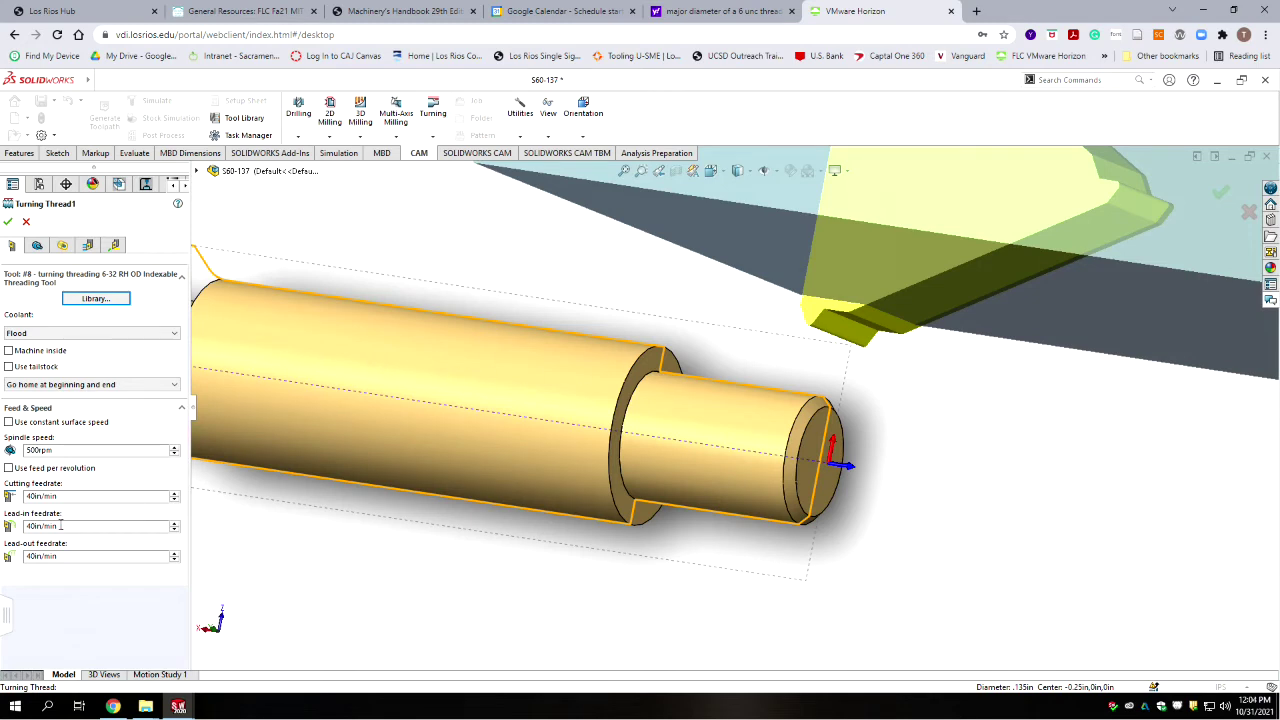
Select the front small-diameter face as the thread and set the back confinement offset to -1/64 in.
left_click(37, 245)
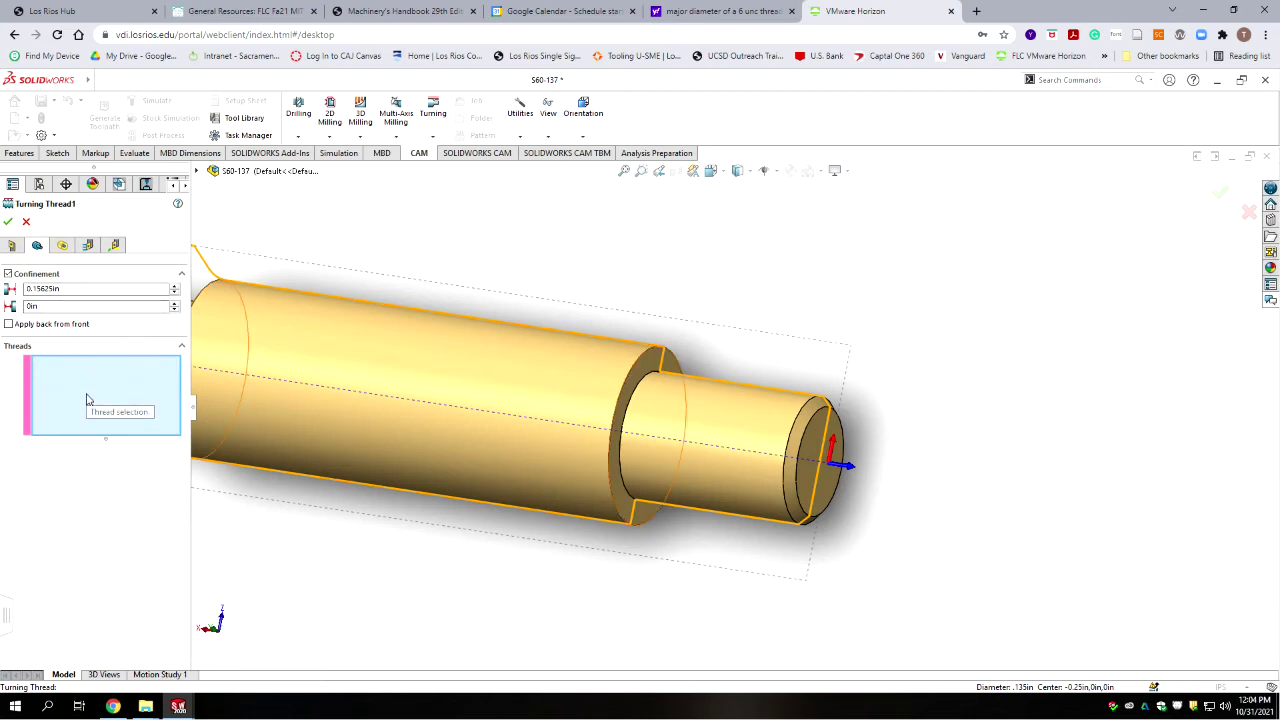
left_click(700, 440)
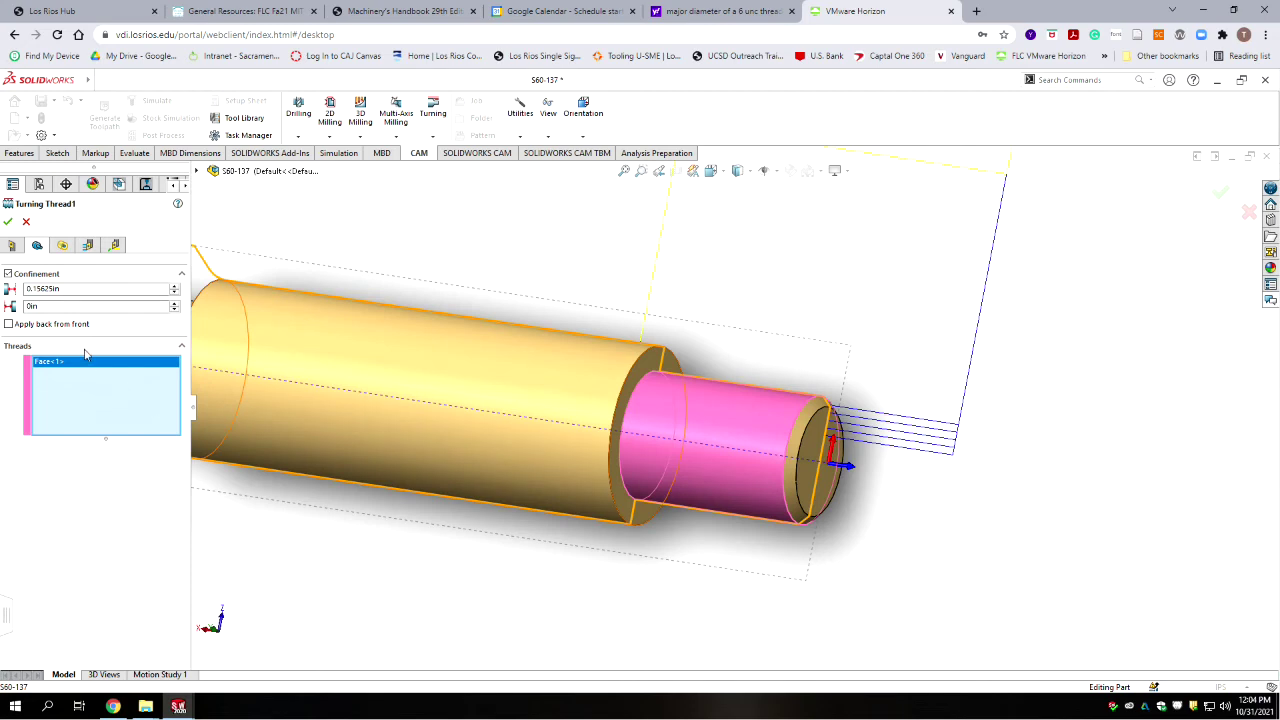
left_click(44, 306)
key("BackSpace")
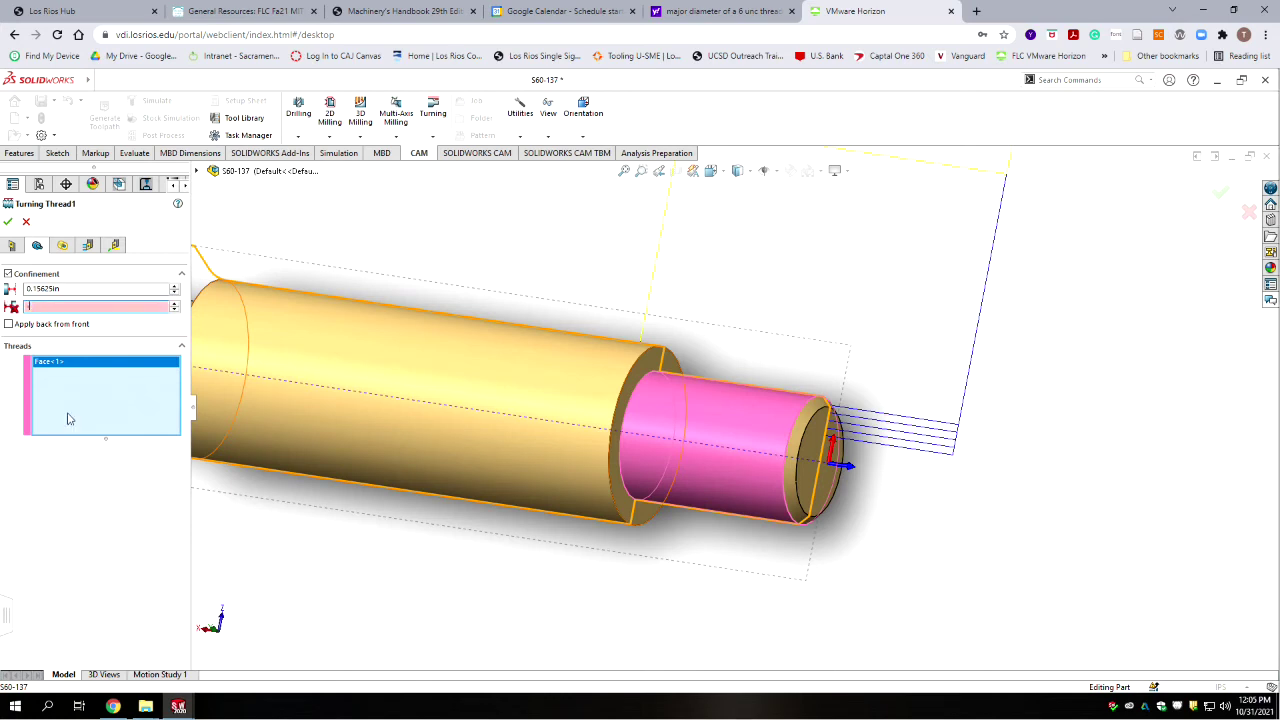
type("-1/64")
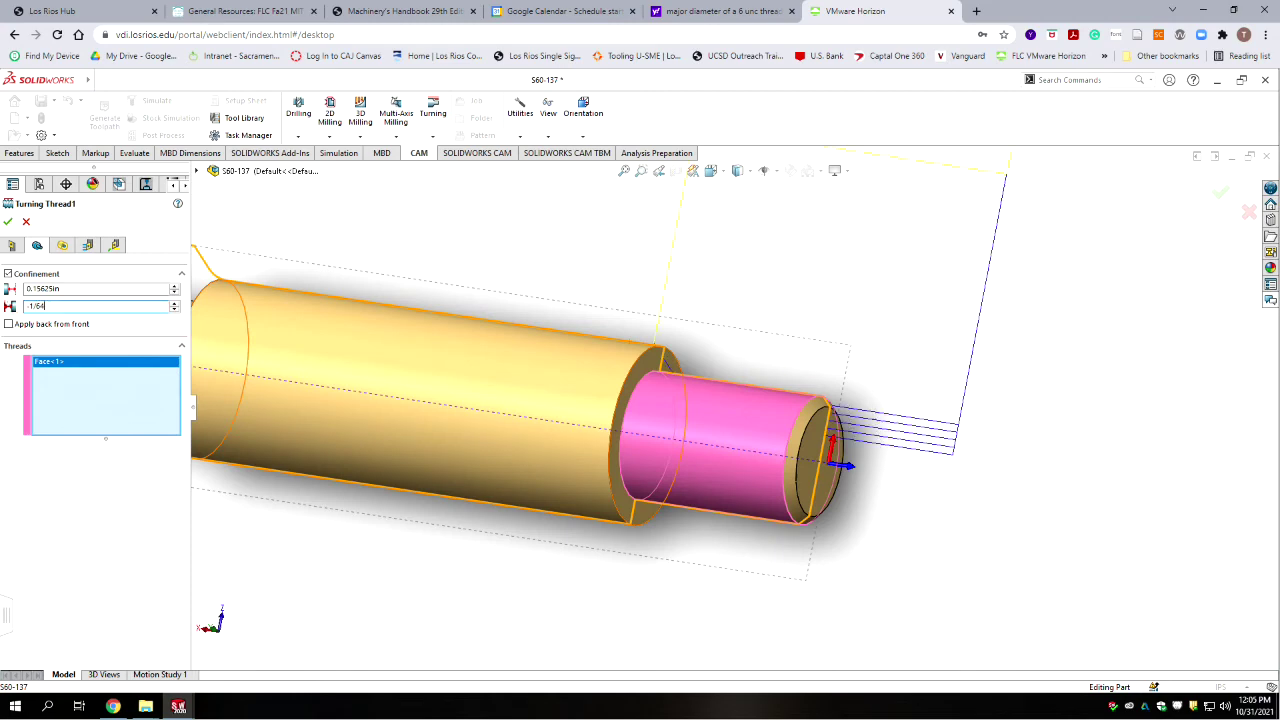
key("Return")
scroll(1010, 385, "up", 4)
scroll(860, 397, "down", 8)
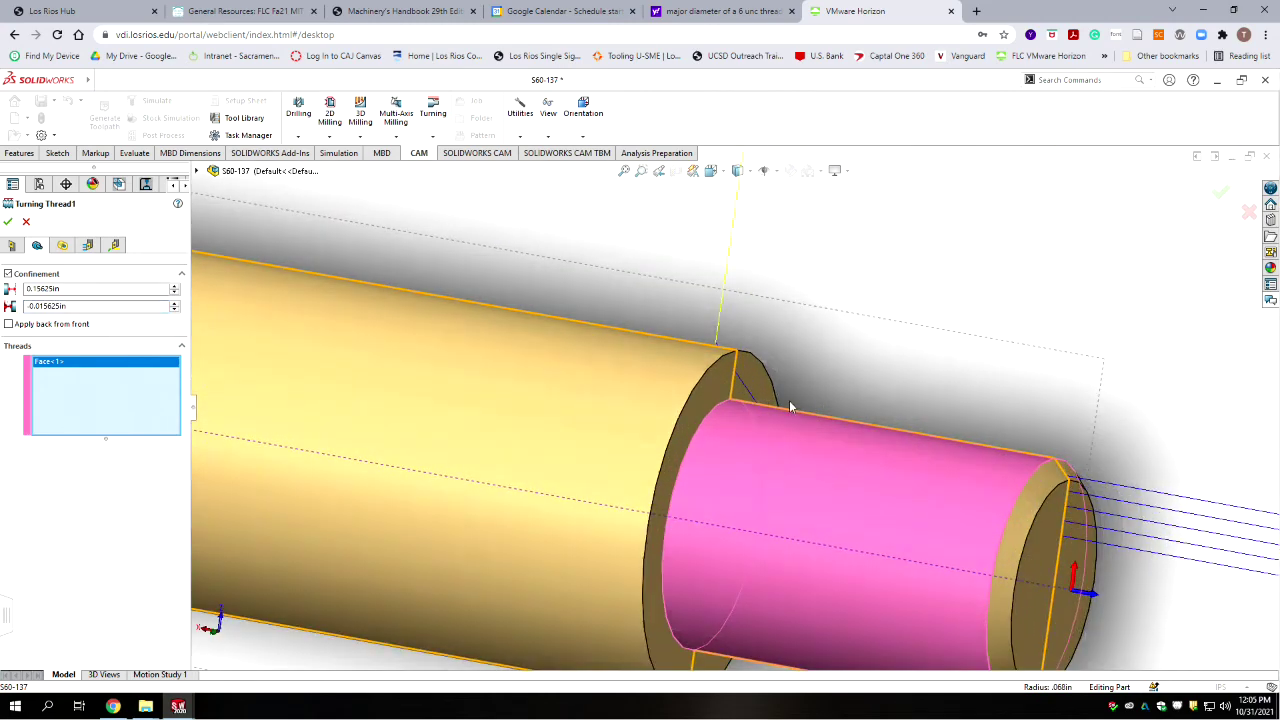
scroll(790, 407, "down", 2)
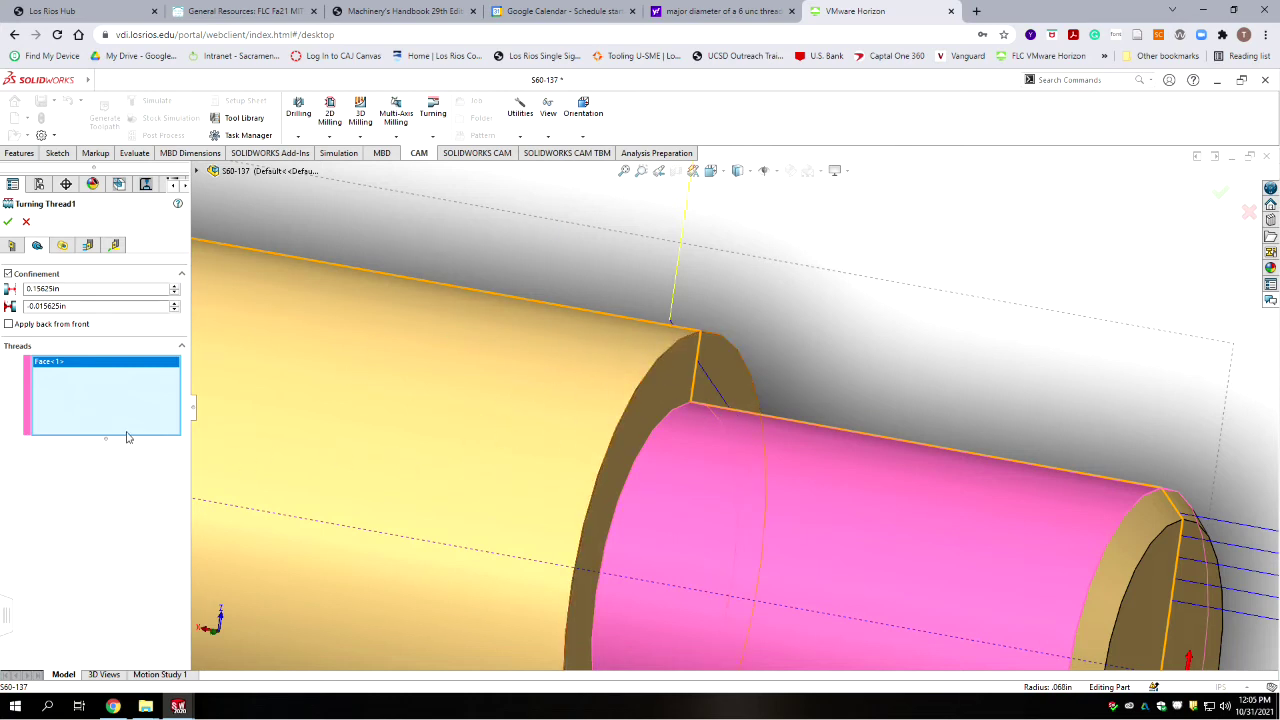
Set the thread's retract to From Model OD and its outer radius to From Selection, using the front small-diameter face.
left_click(63, 246)
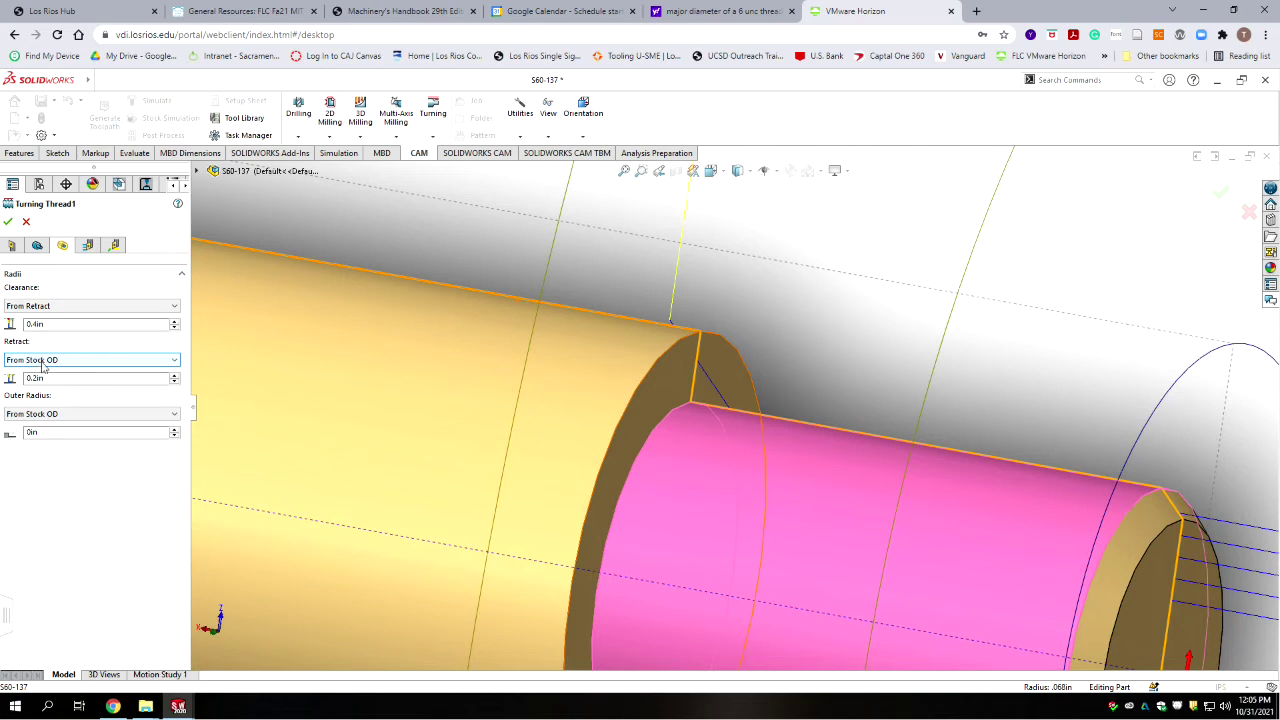
left_click(175, 360)
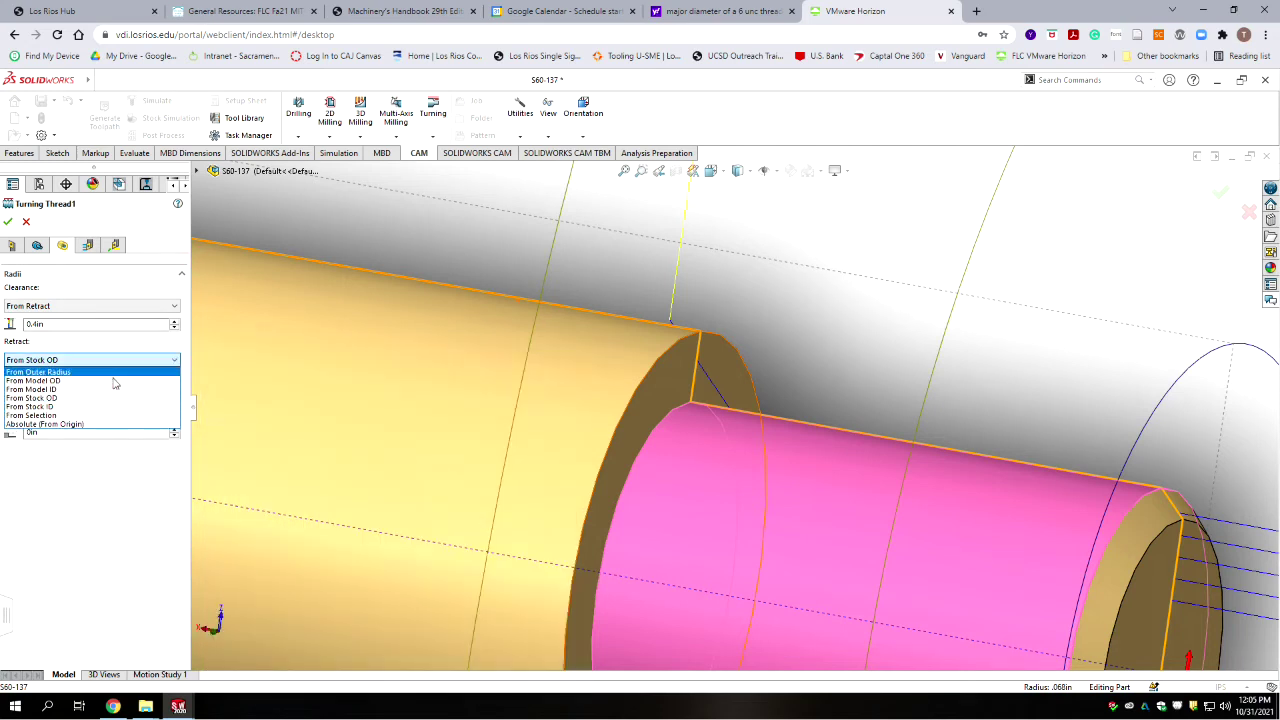
left_click(60, 380)
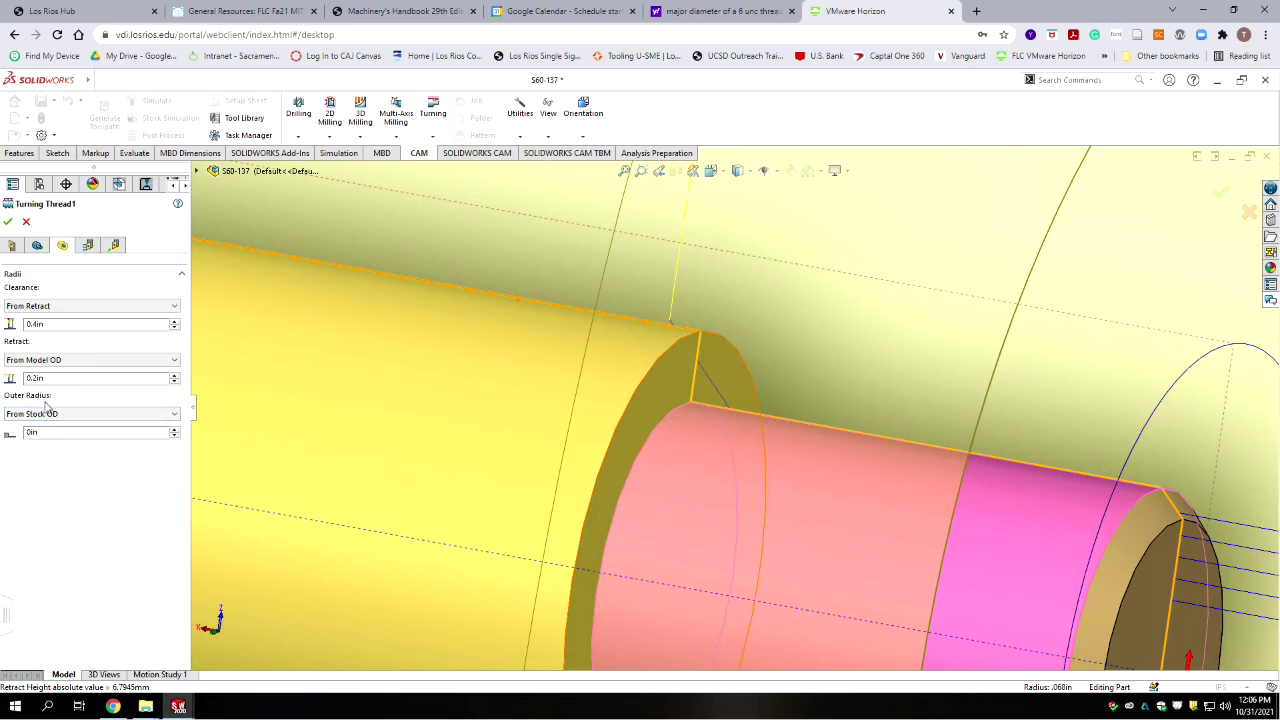
left_click(89, 415)
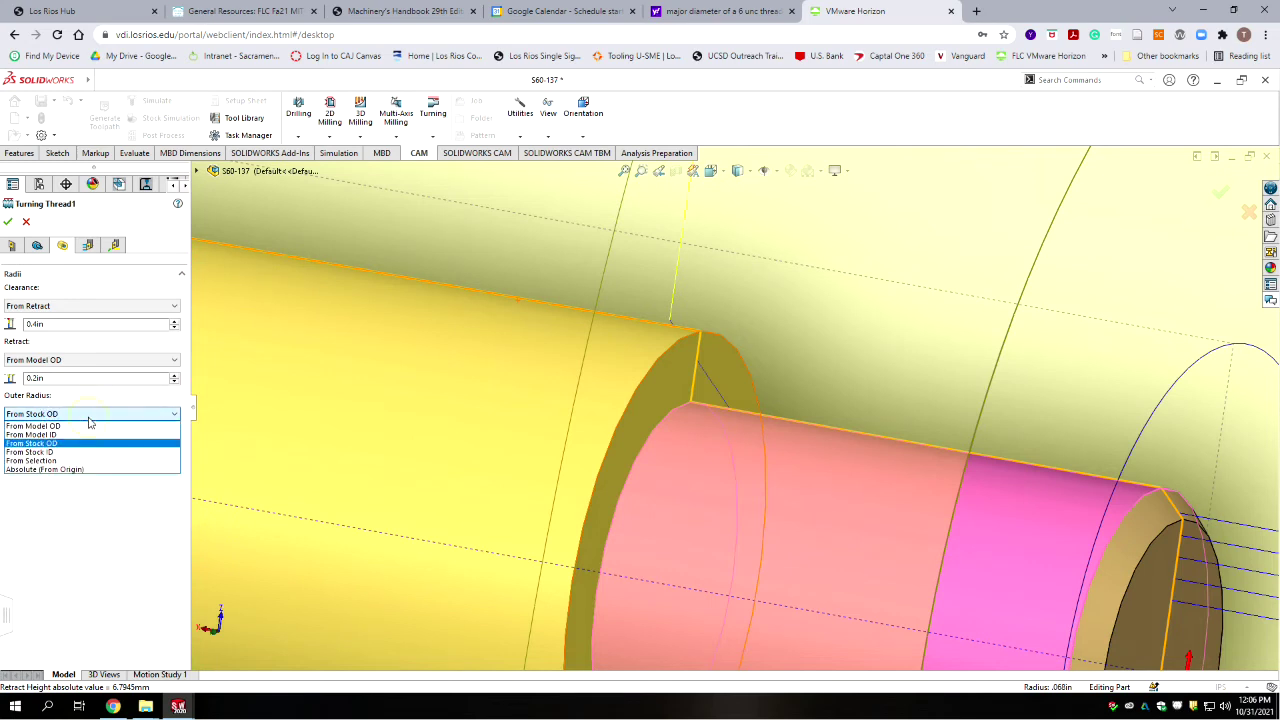
left_click(36, 461)
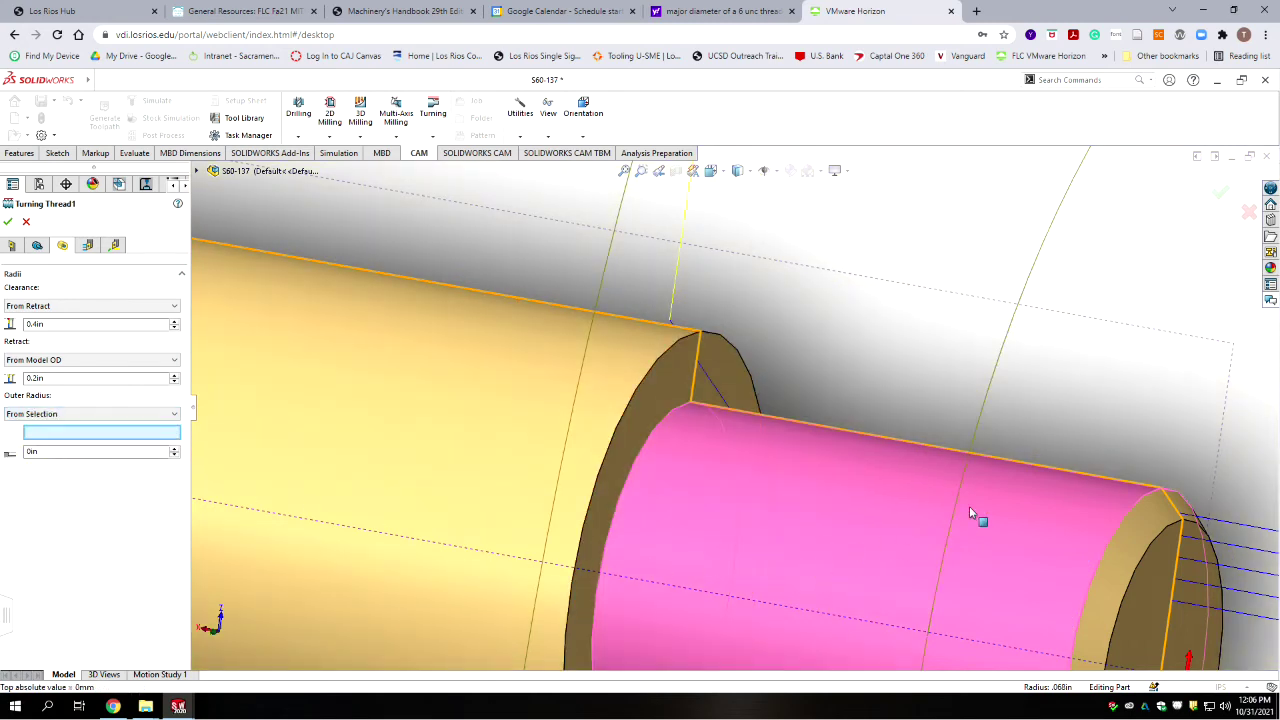
left_click(1051, 500)
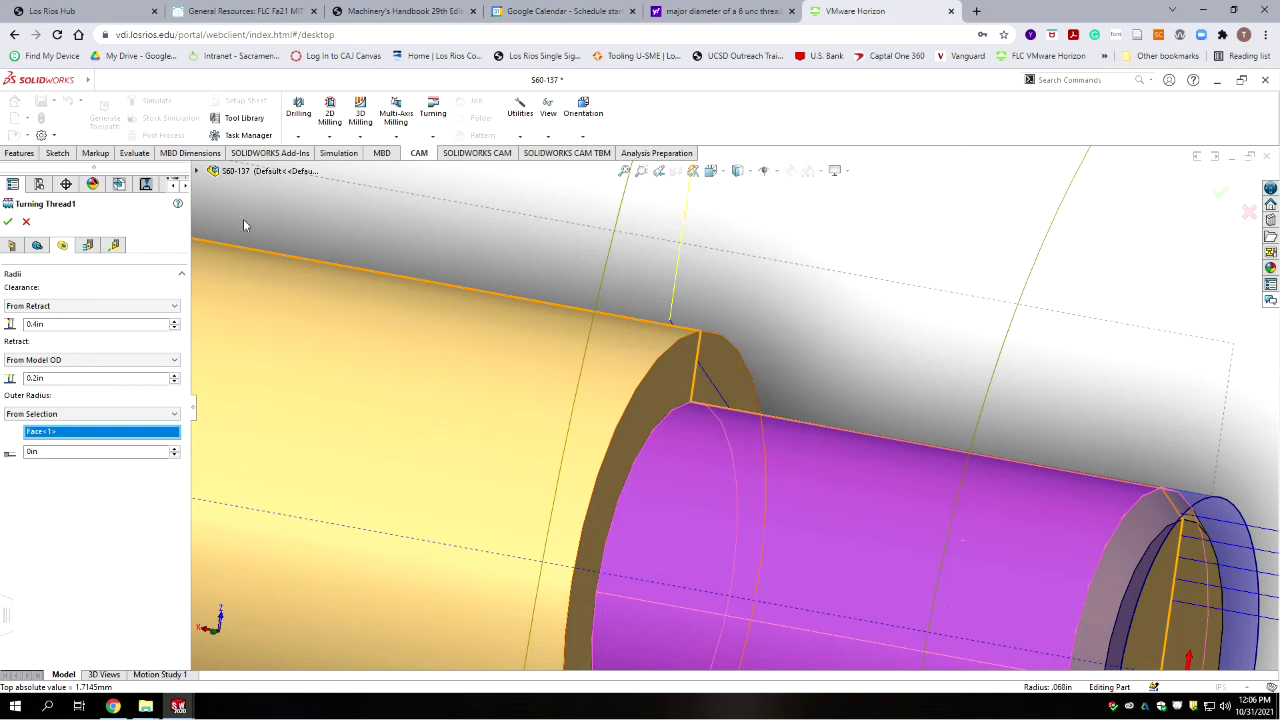
Turn off the thread's Fade thread end option and check the description of the Thread Depth setting.
left_click(87, 245)
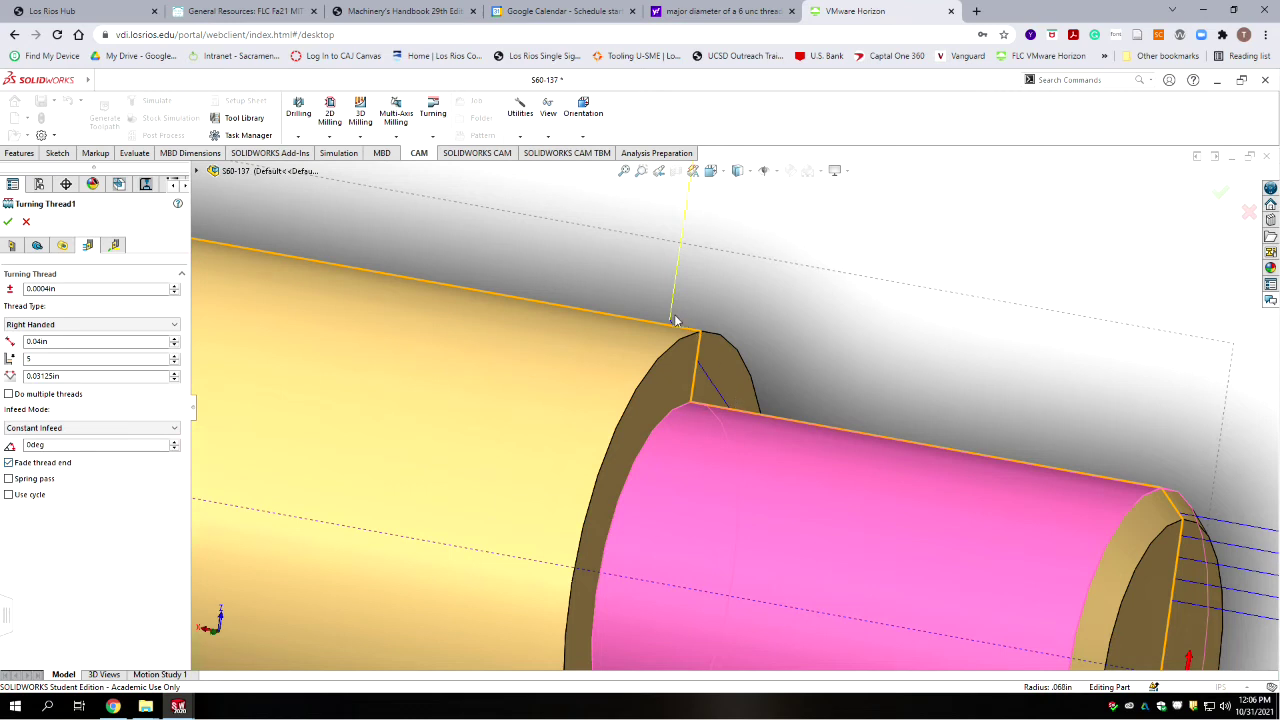
left_click(10, 463)
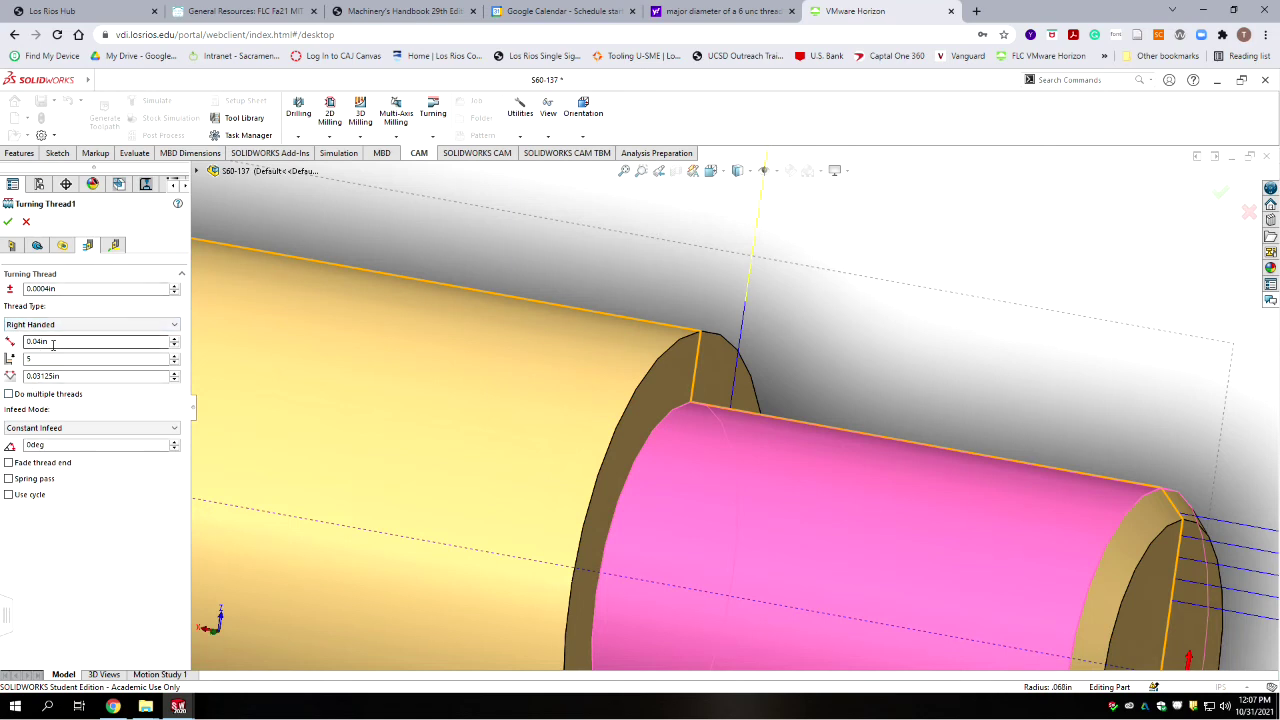
mouse_move(50, 342)
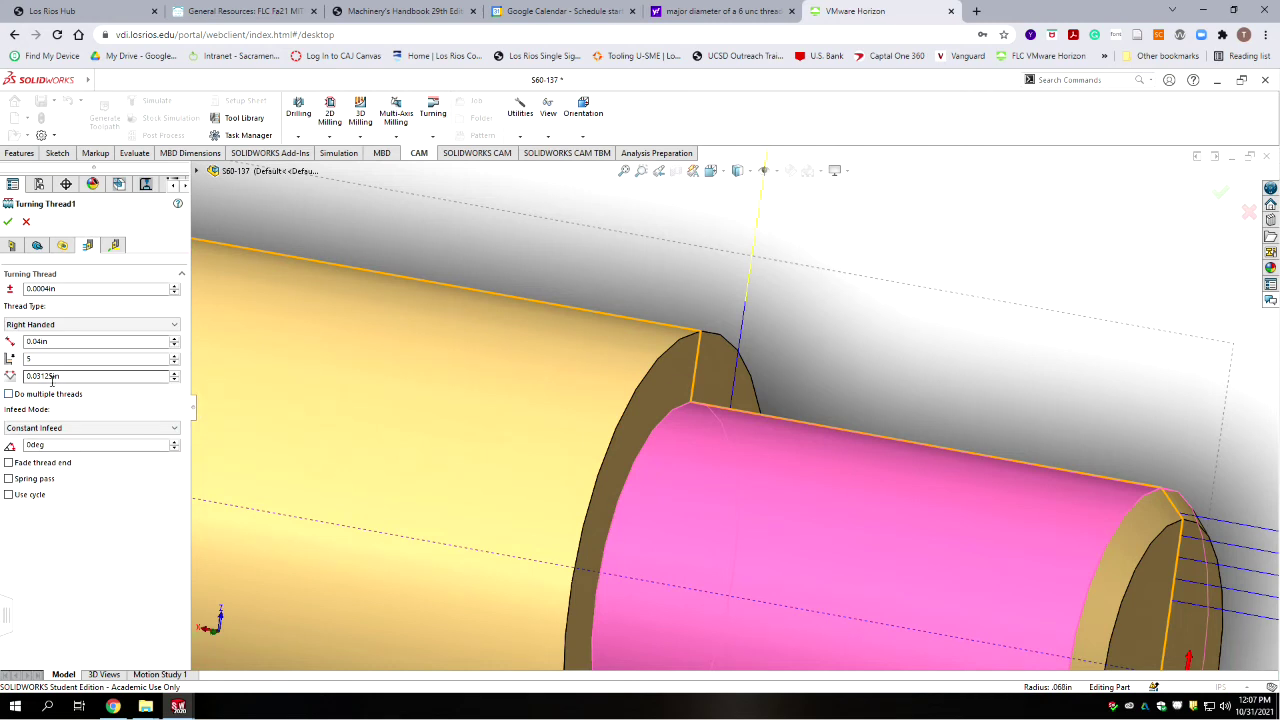
mouse_move(65, 376)
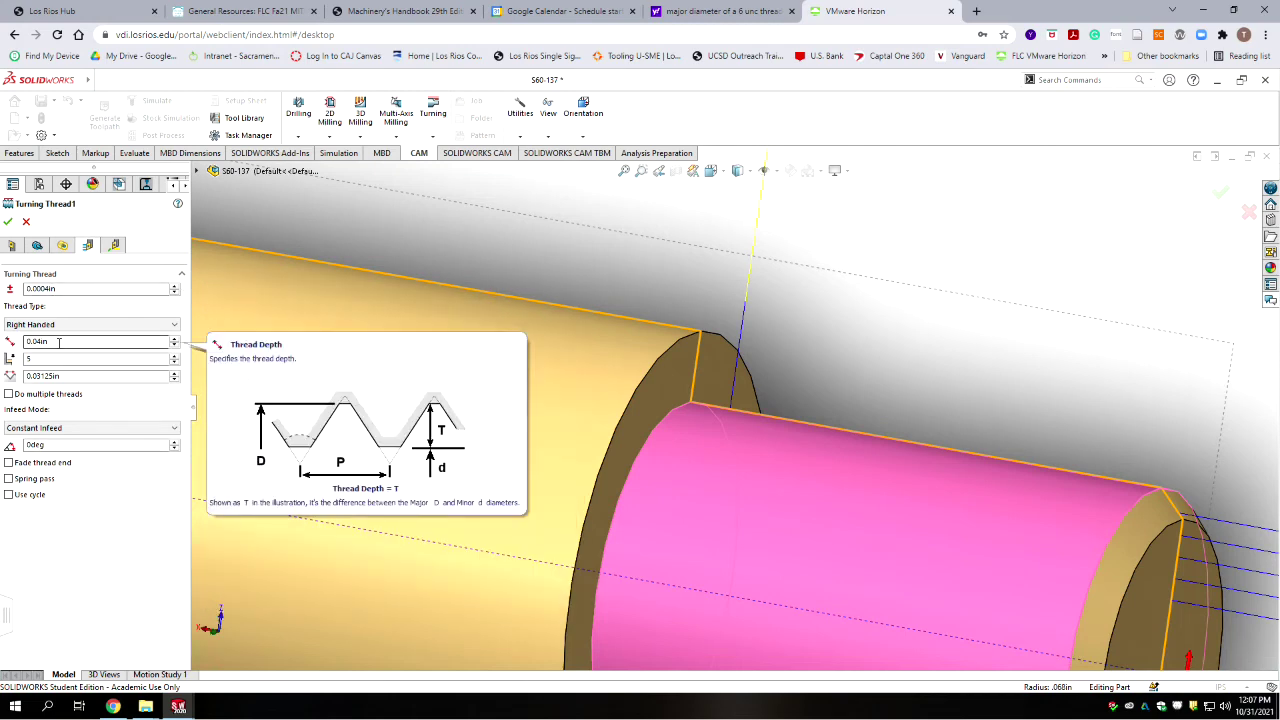
Look up the size 6 coarse thread in Machinery's Handbook Table 4a and enter its 0.138 major diameter in Calculator.
left_click(228, 12)
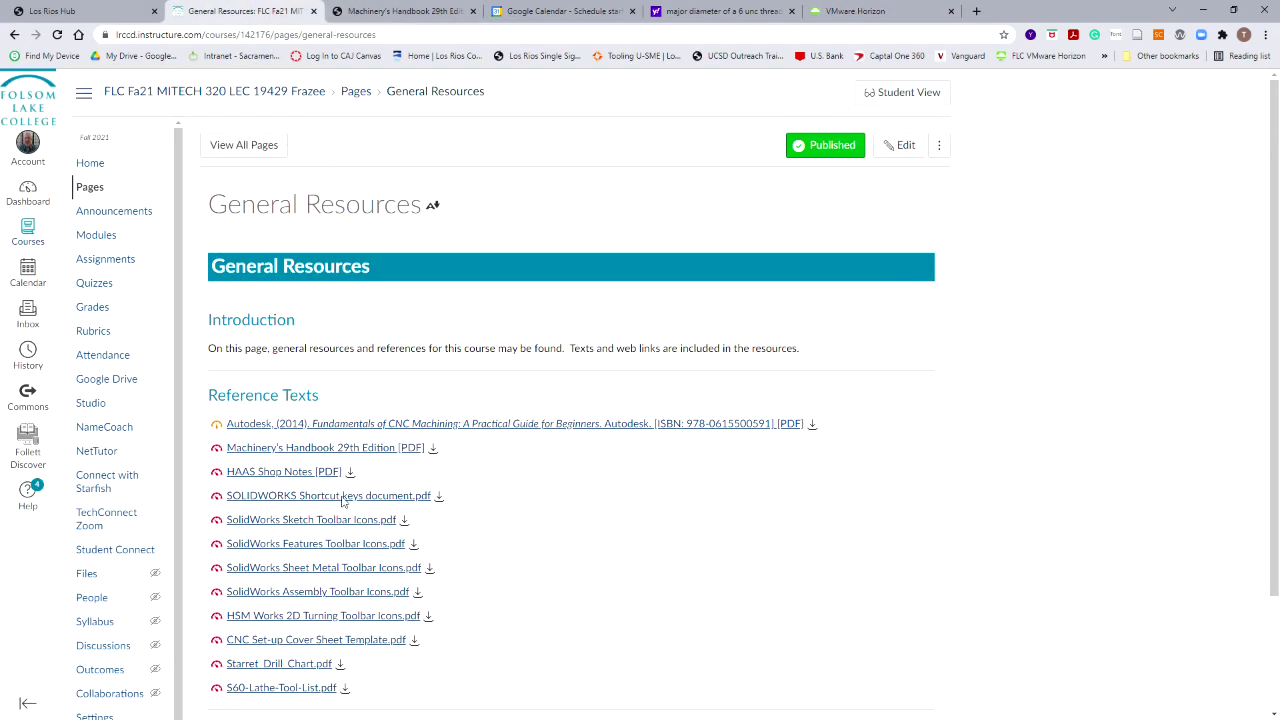
left_click(381, 14)
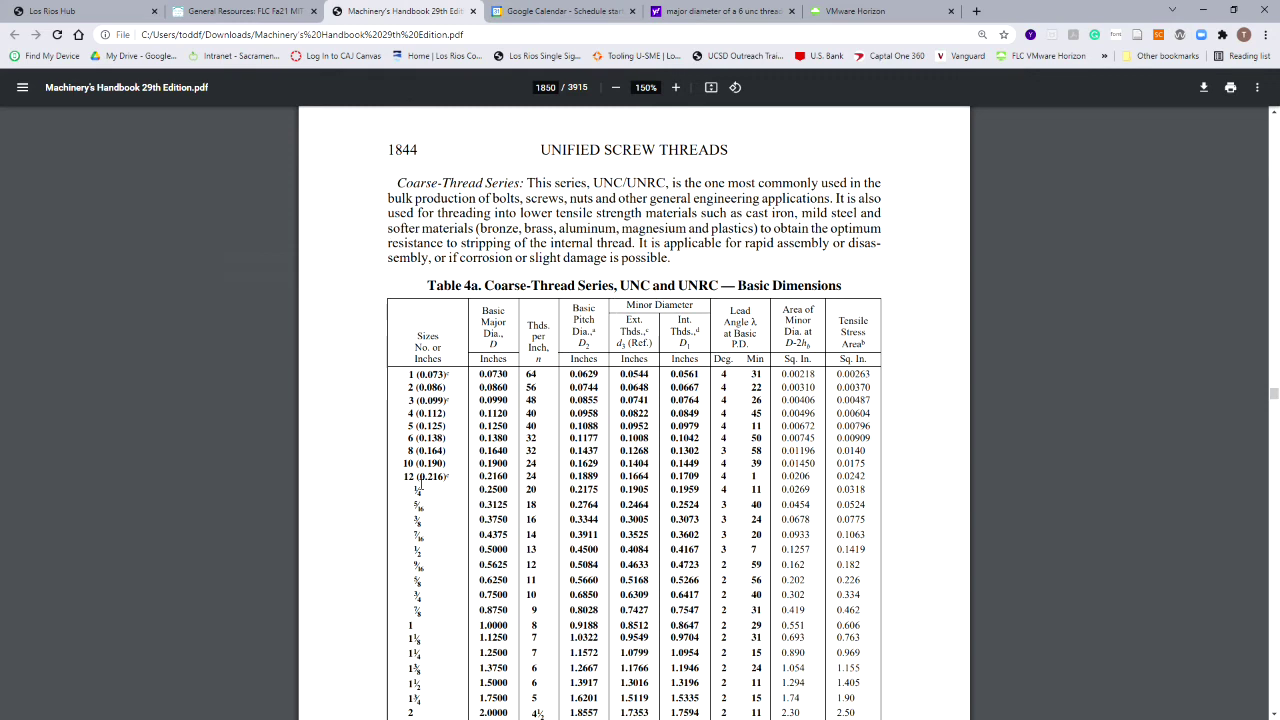
left_click_drag(409, 437, 480, 440)
left_click(499, 461)
left_click(489, 460)
key("alt+Tab")
left_click(1107, 338)
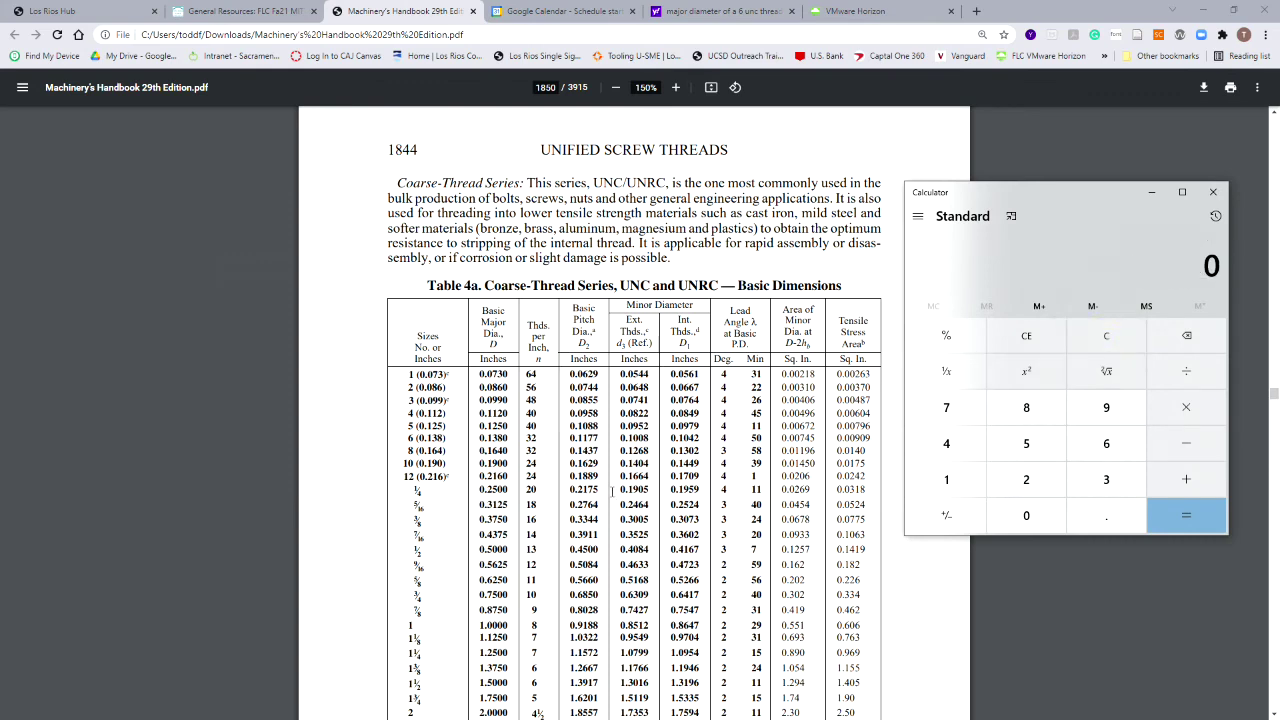
left_click(484, 477)
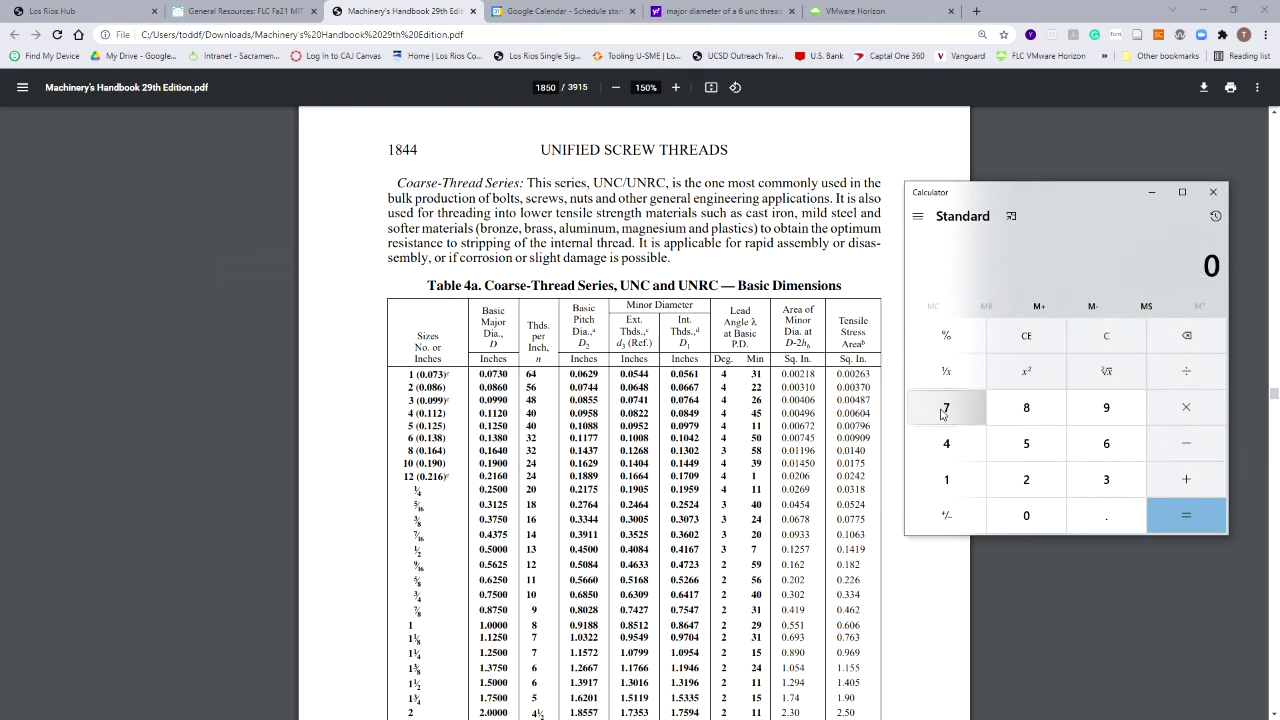
type(".138")
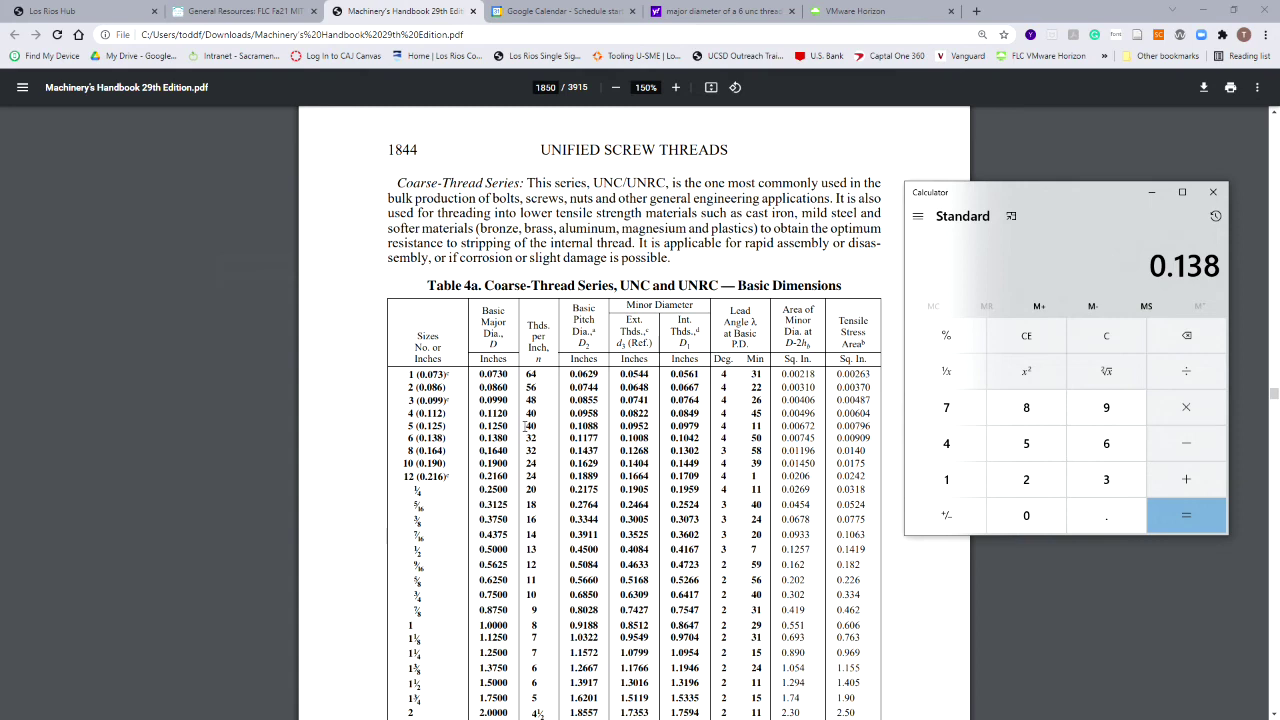
Subtract the size 6 external minor diameter, 0.1008, from the major diameter in Calculator and divide the difference by 2.
left_click_drag(407, 438, 648, 436)
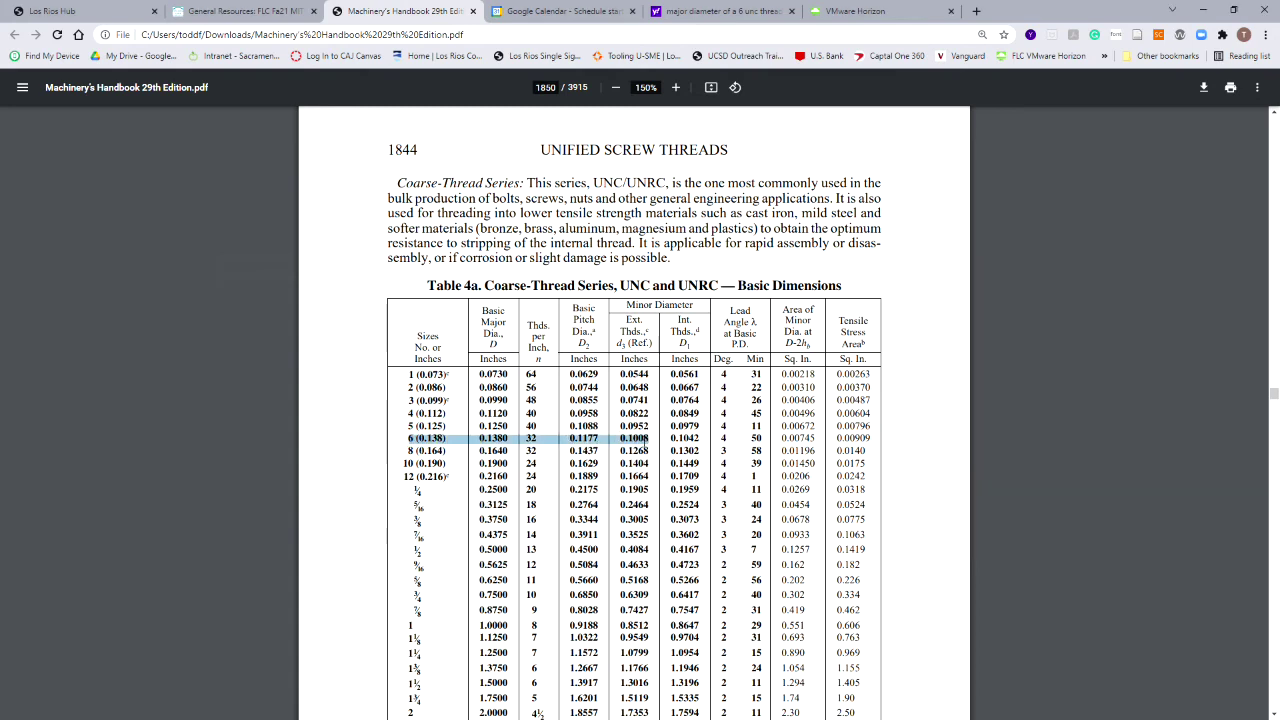
left_click(640, 440)
left_click_drag(651, 438, 623, 435)
key("ctrl+c")
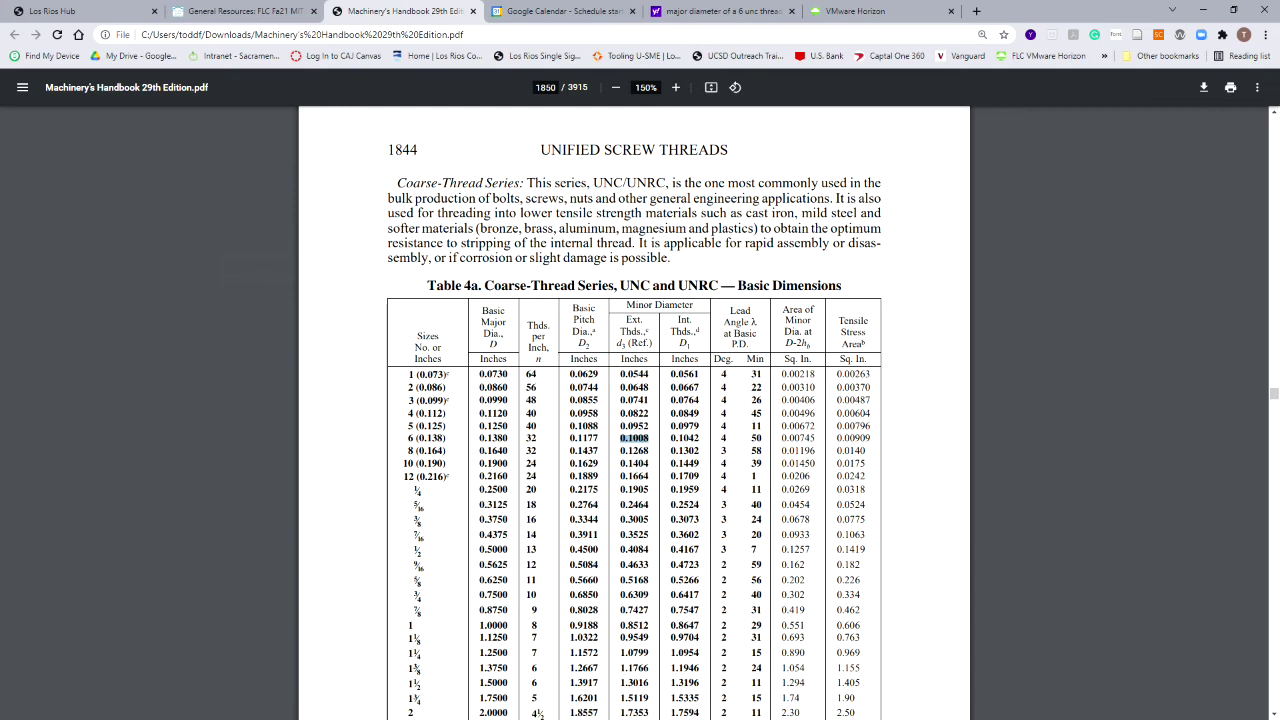
key("alt+Tab")
left_click(1186, 443)
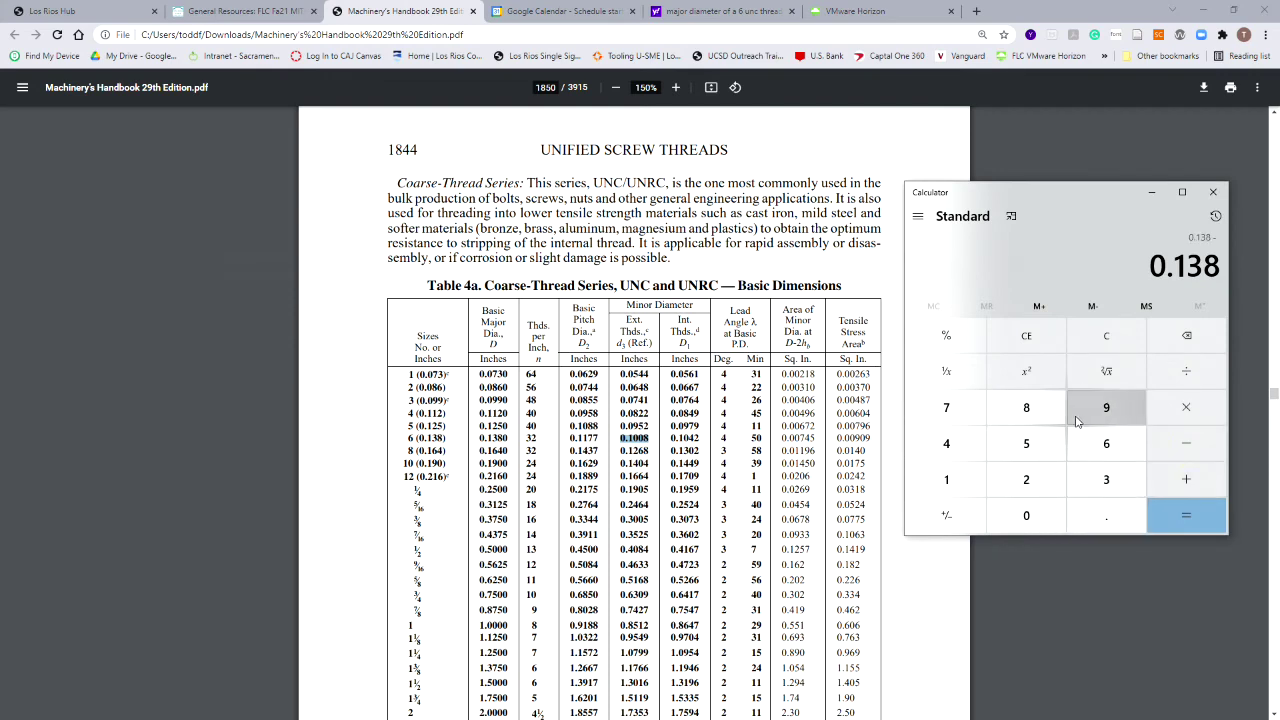
key("ctrl+v")
left_click(1168, 521)
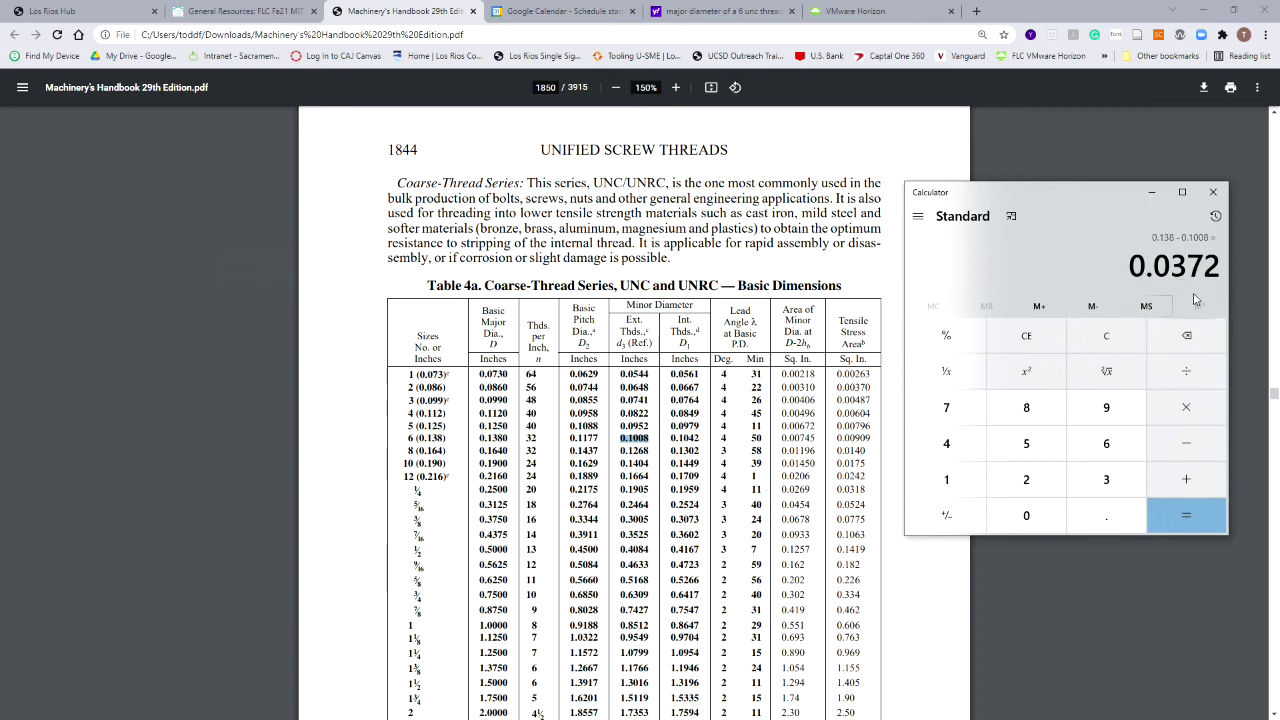
left_click(1129, 316)
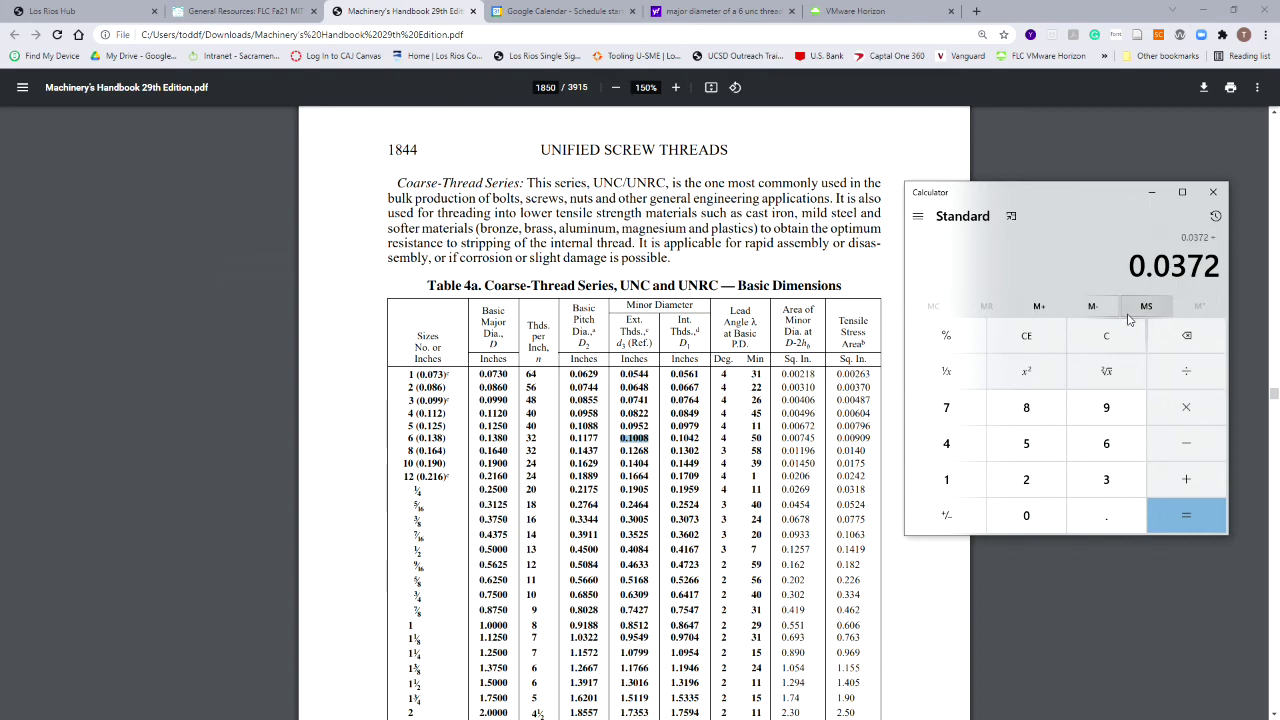
key("2")
key("Return")
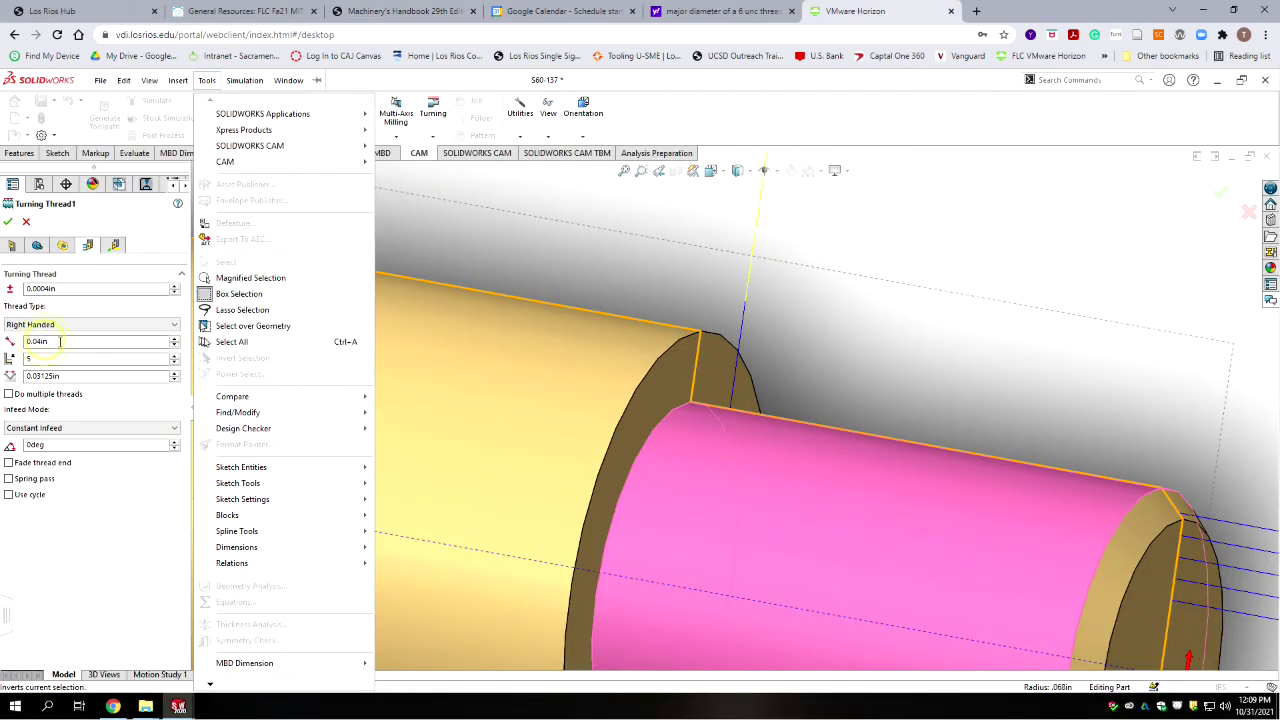
Switch back to SOLIDWORKS and set the Turning Thread operation's thread depth to 0.0186 in.
left_click(42, 342)
type(".0166")
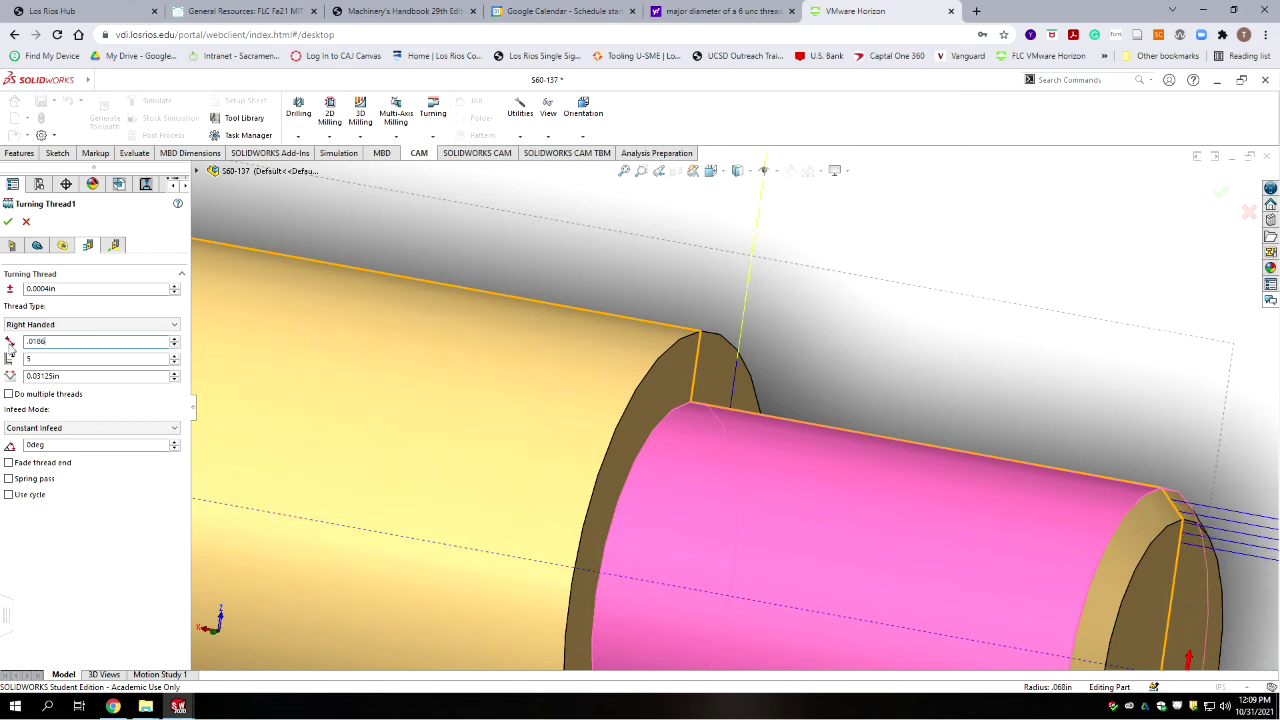
key("Tab")
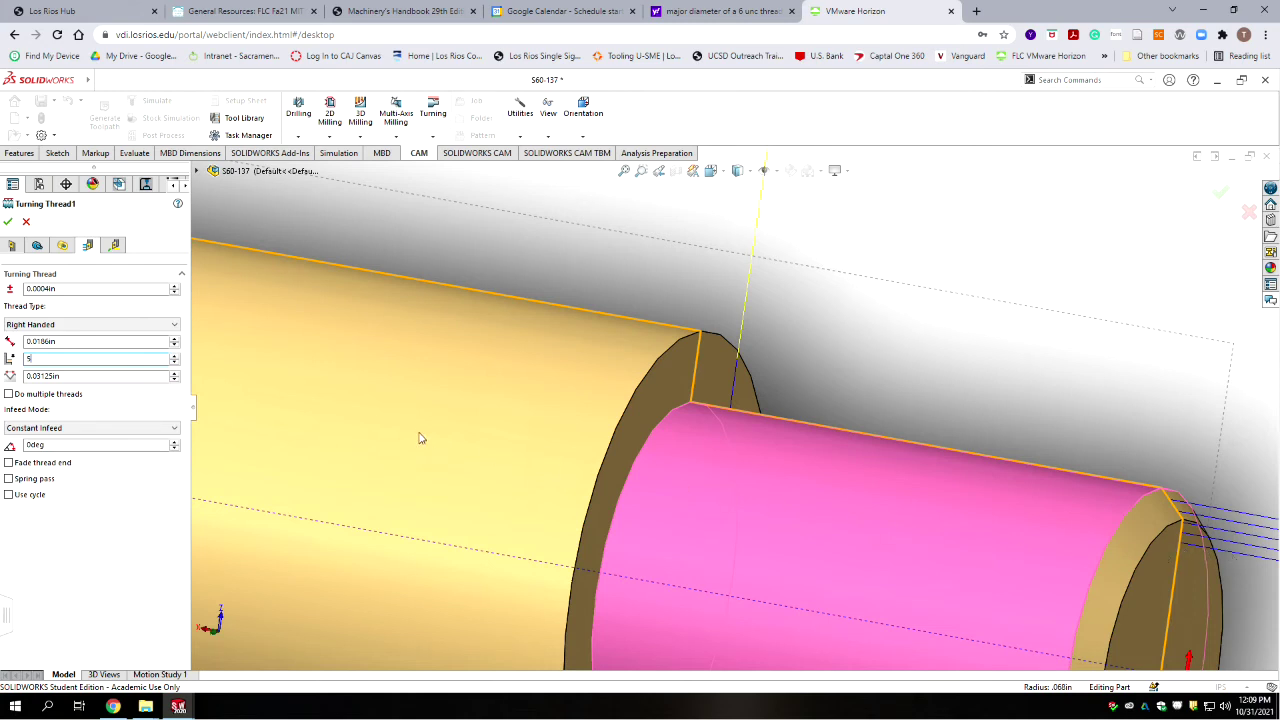
Check the thread's linking settings and toolpath passes, and accept the Turning Thread operation.
left_click(114, 245)
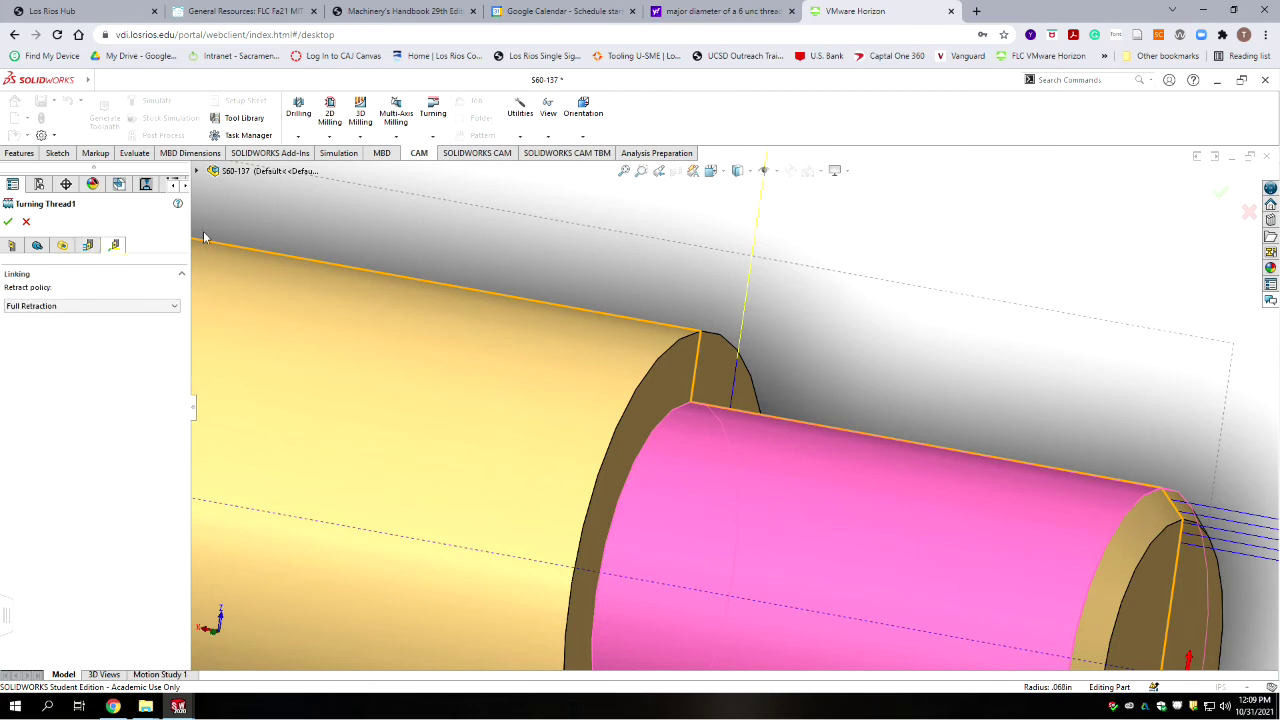
scroll(1064, 426, "up", 4)
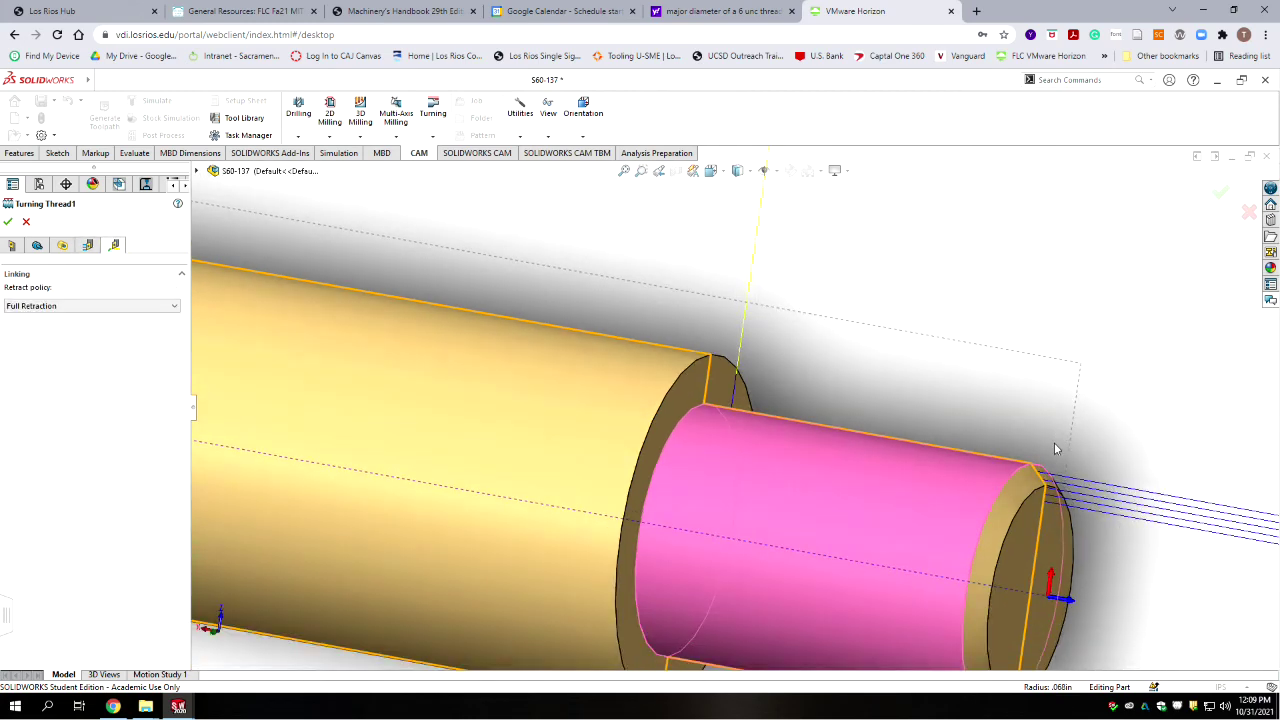
scroll(1038, 405, "down", 2)
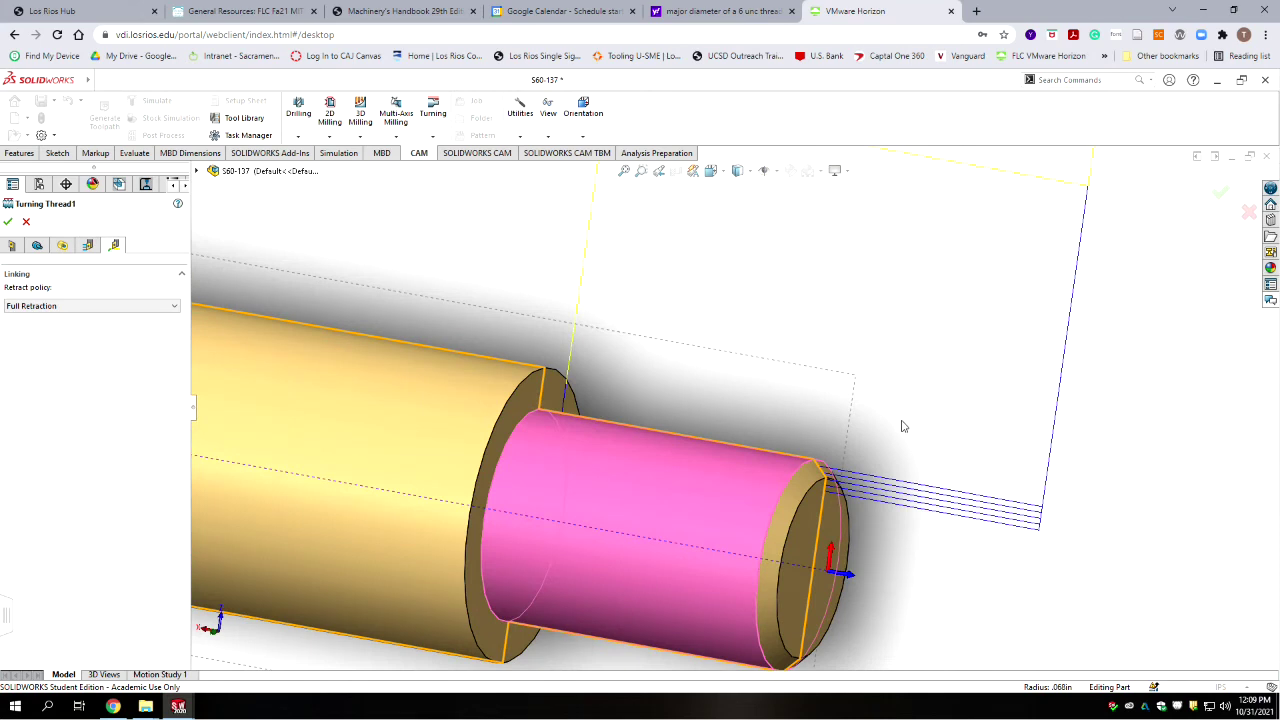
scroll(860, 445, "down", 2)
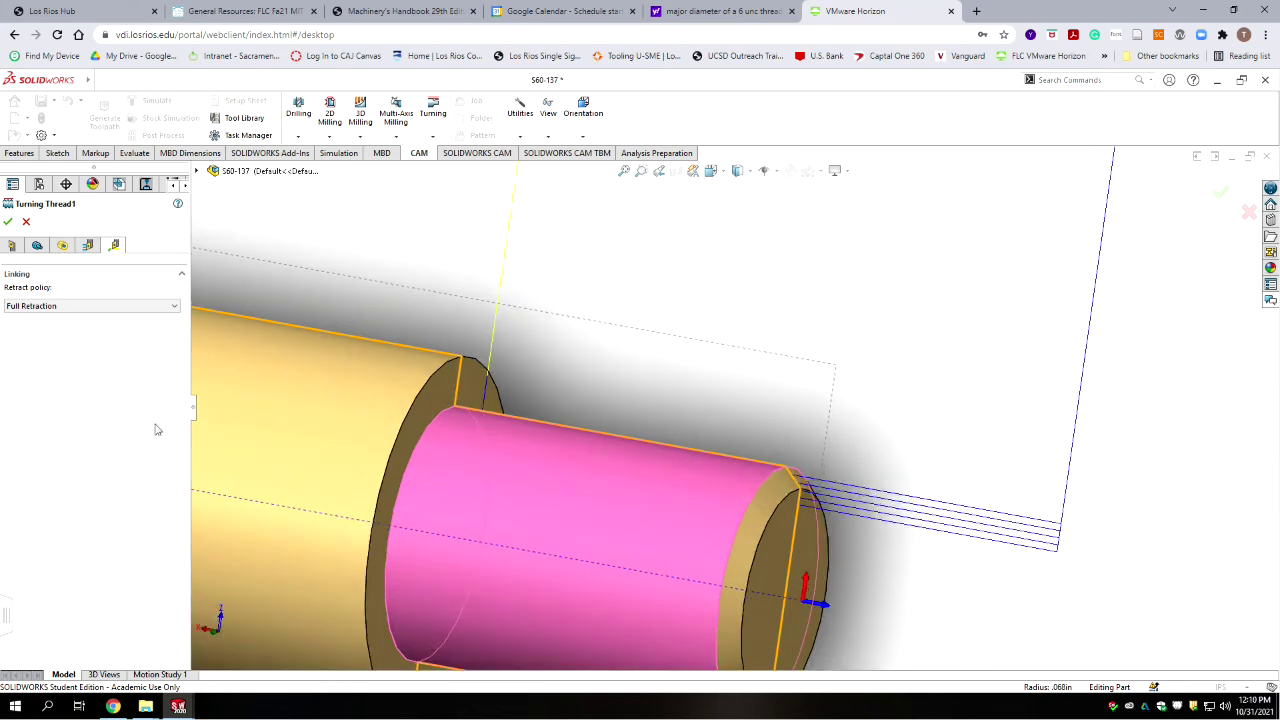
left_click(8, 221)
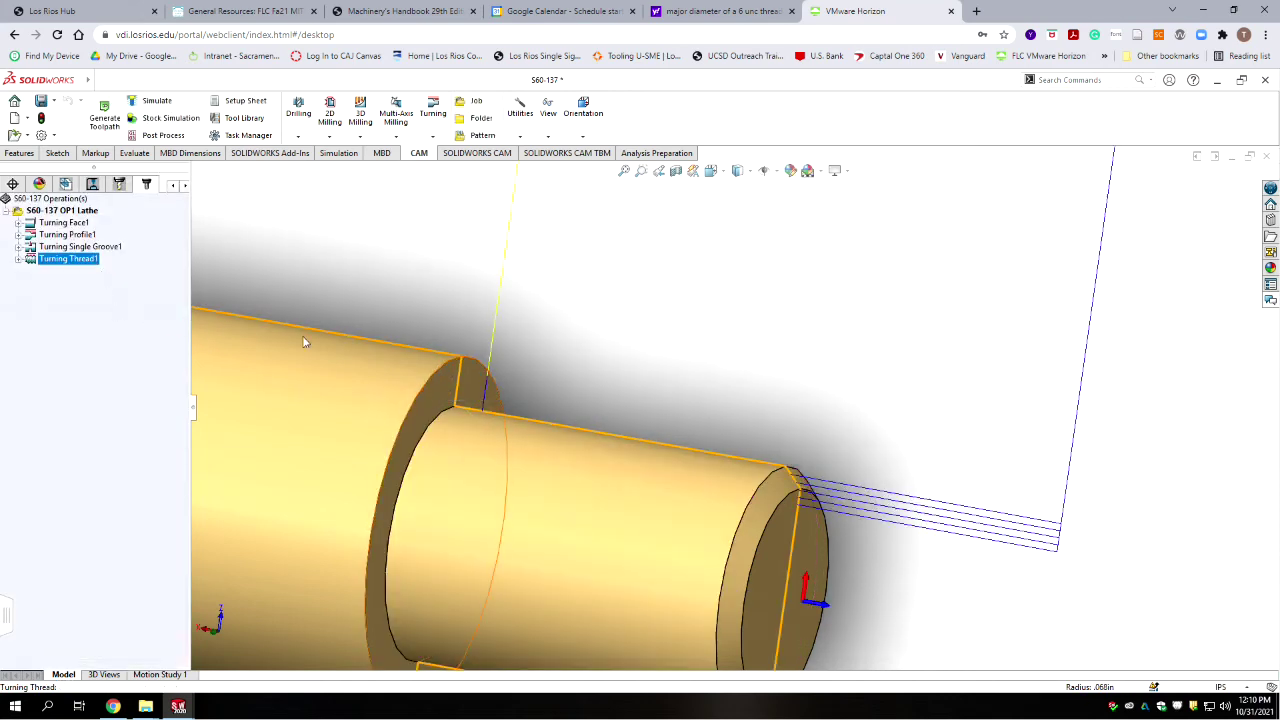
scroll(219, 328, "up", 7)
left_click(60, 363)
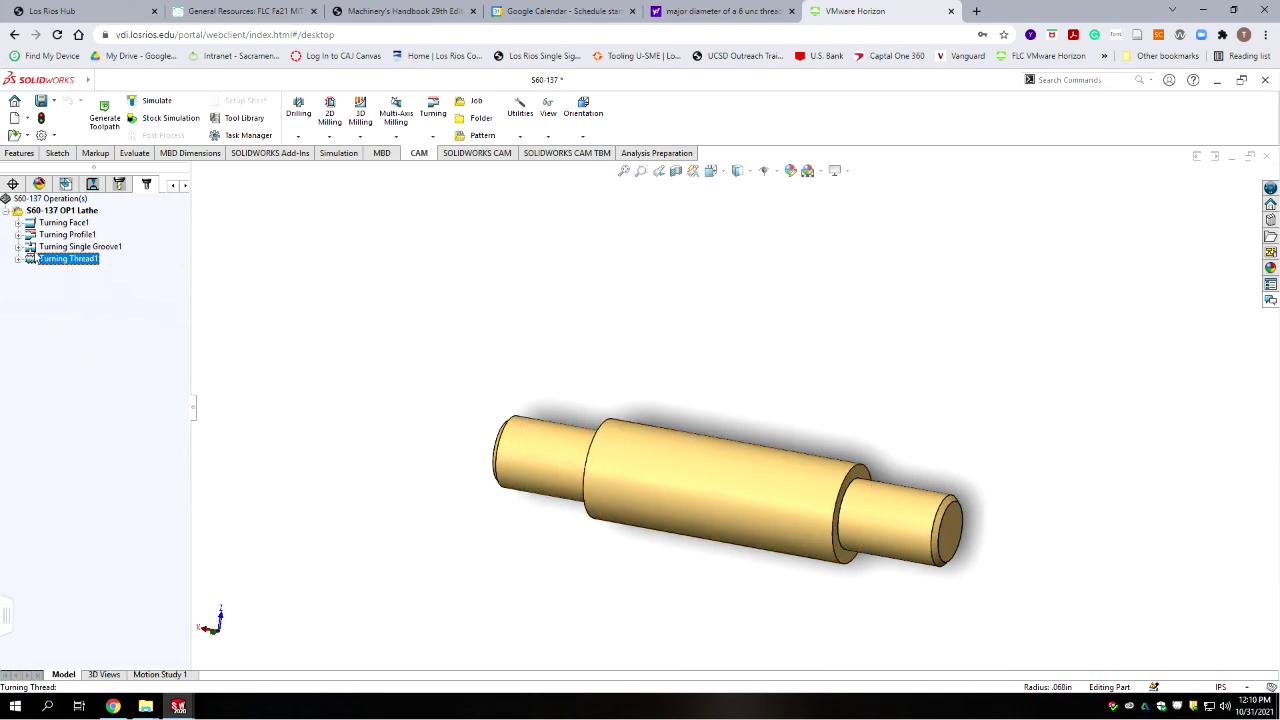
Add a Turning Part operation to the S60-137 OP1 Lathe job using tool #1, the .1575 W DGFH Neutral Grooving Blade.
left_click(60, 211)
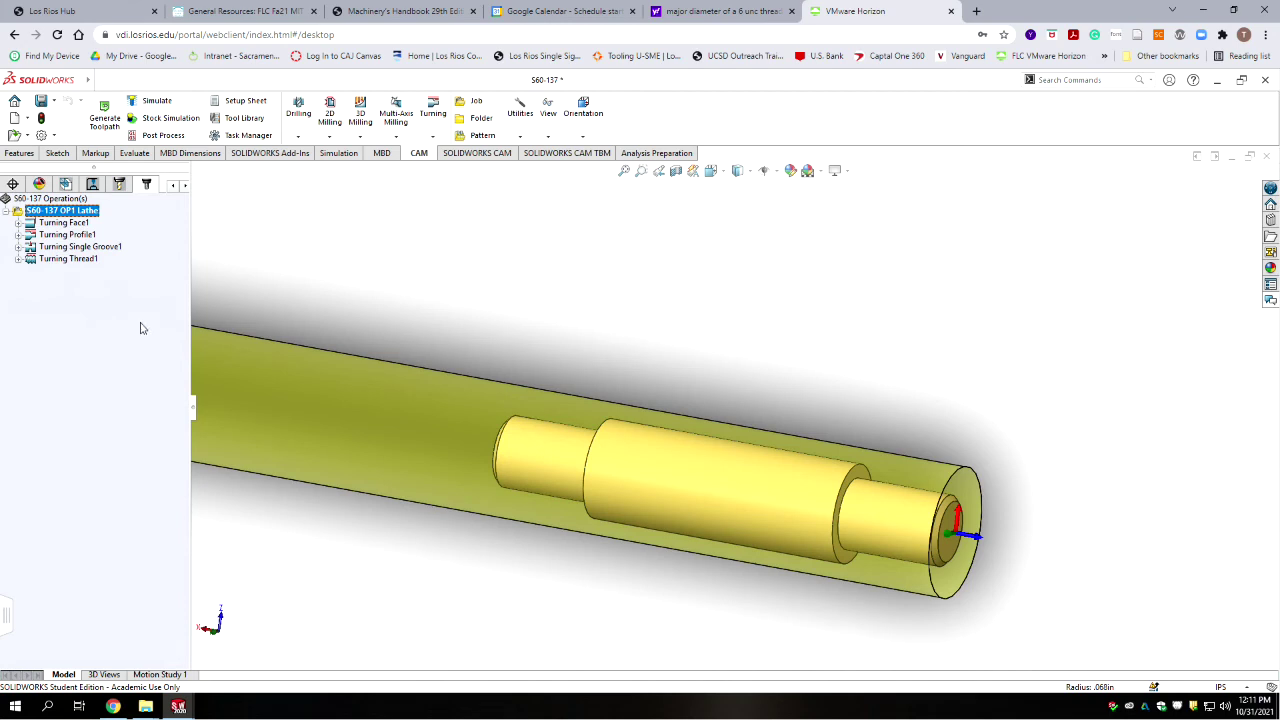
left_click(433, 112)
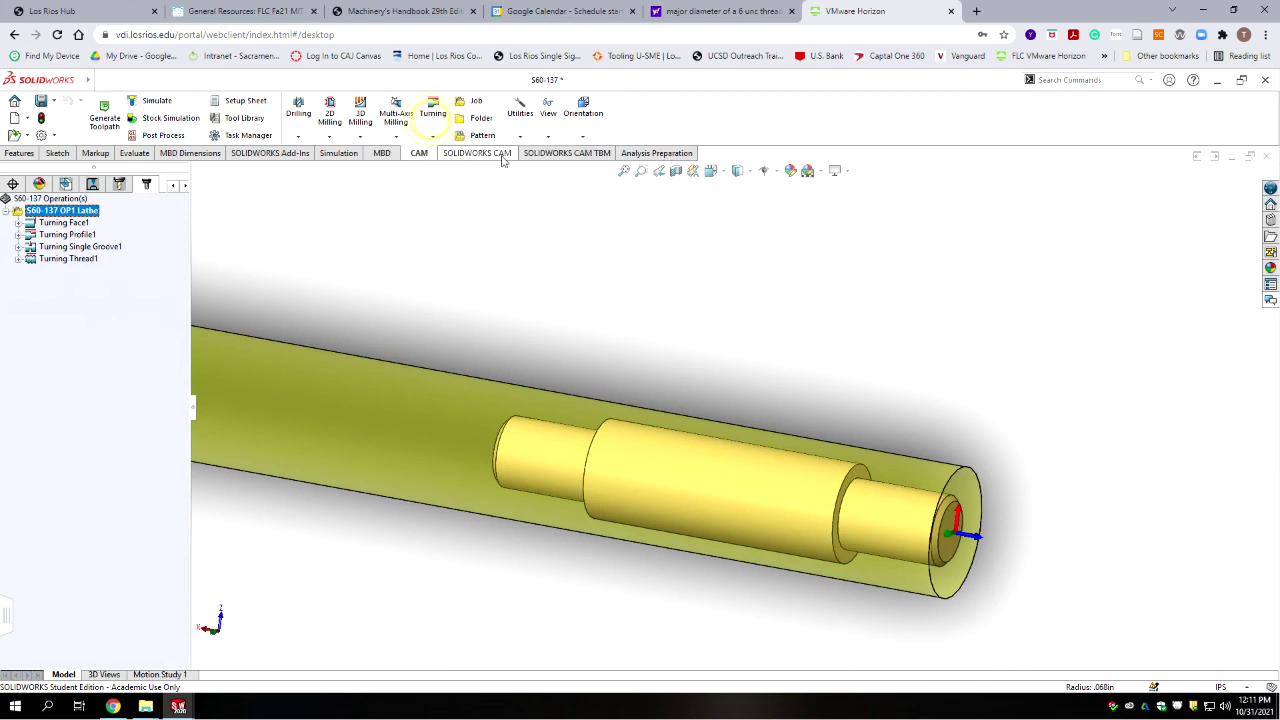
left_click(432, 128)
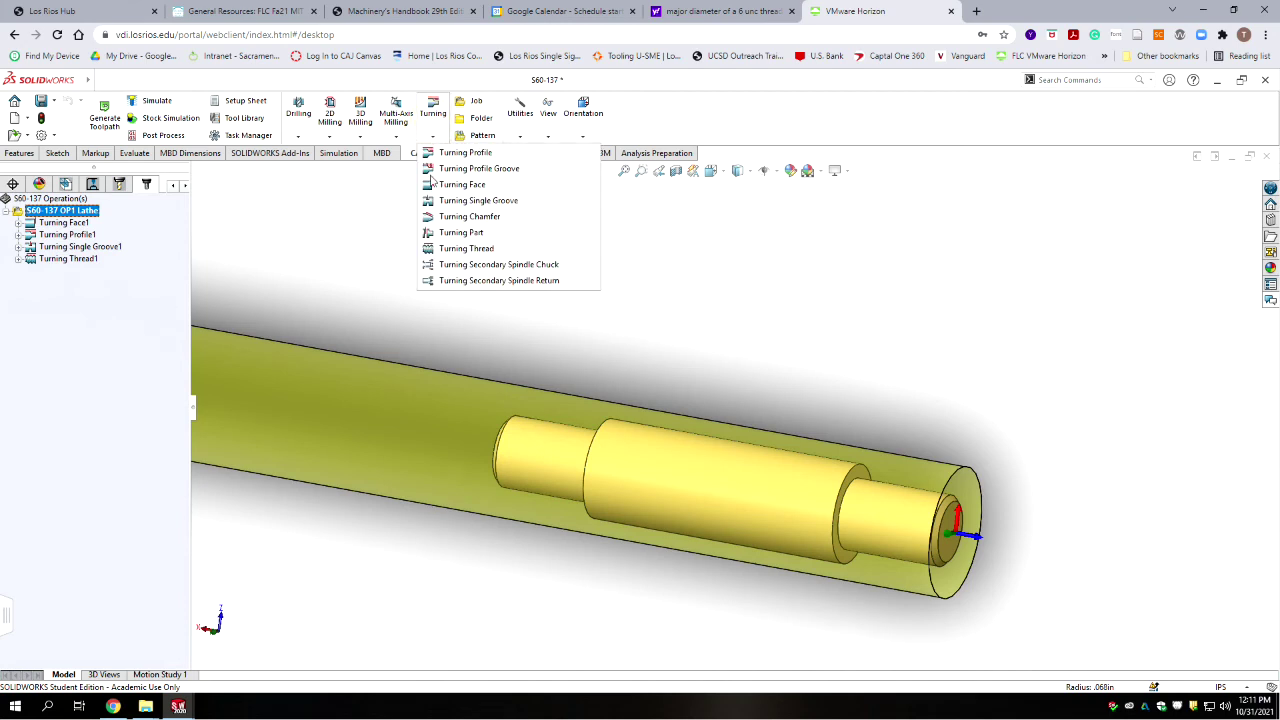
left_click(460, 234)
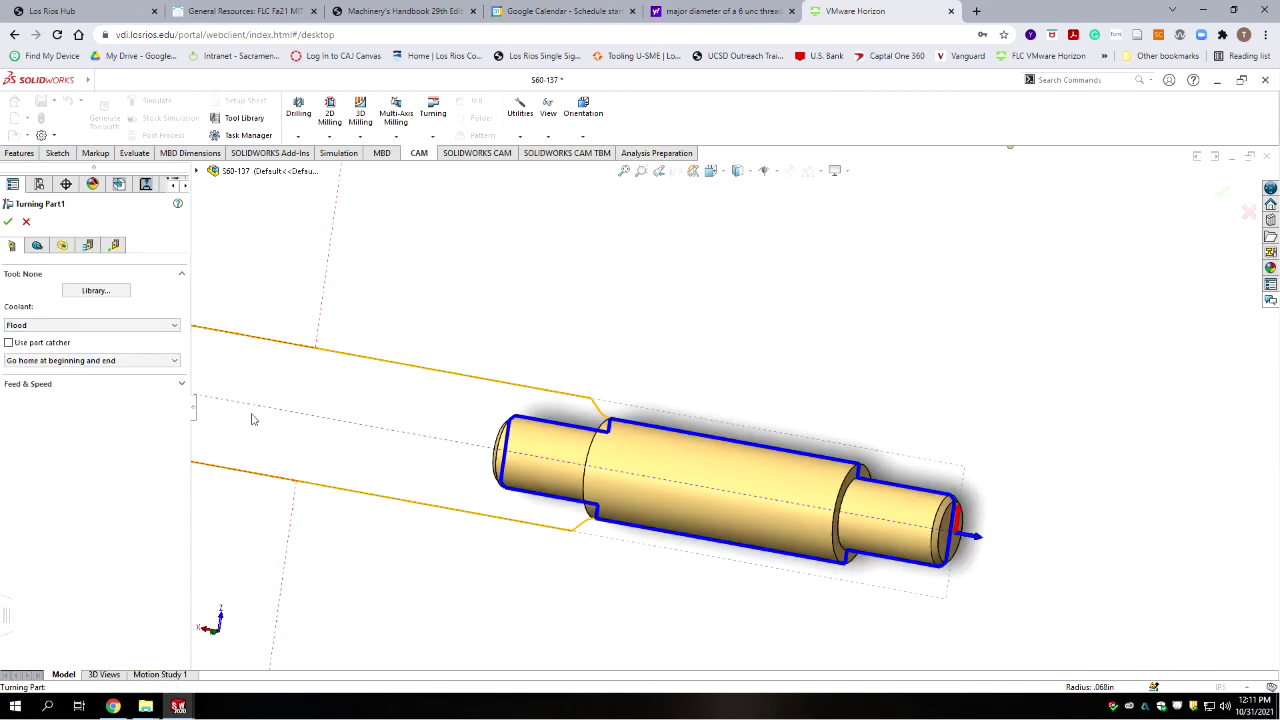
left_click(100, 291)
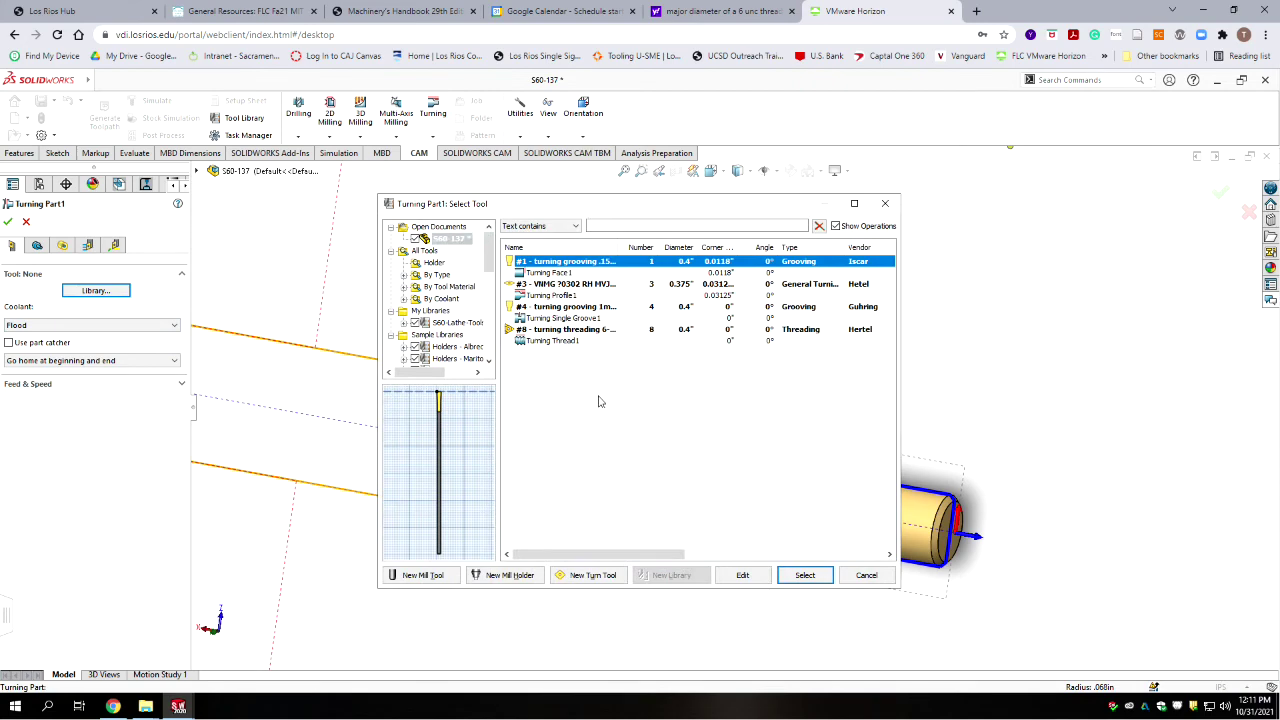
left_click(533, 262)
left_click(802, 575)
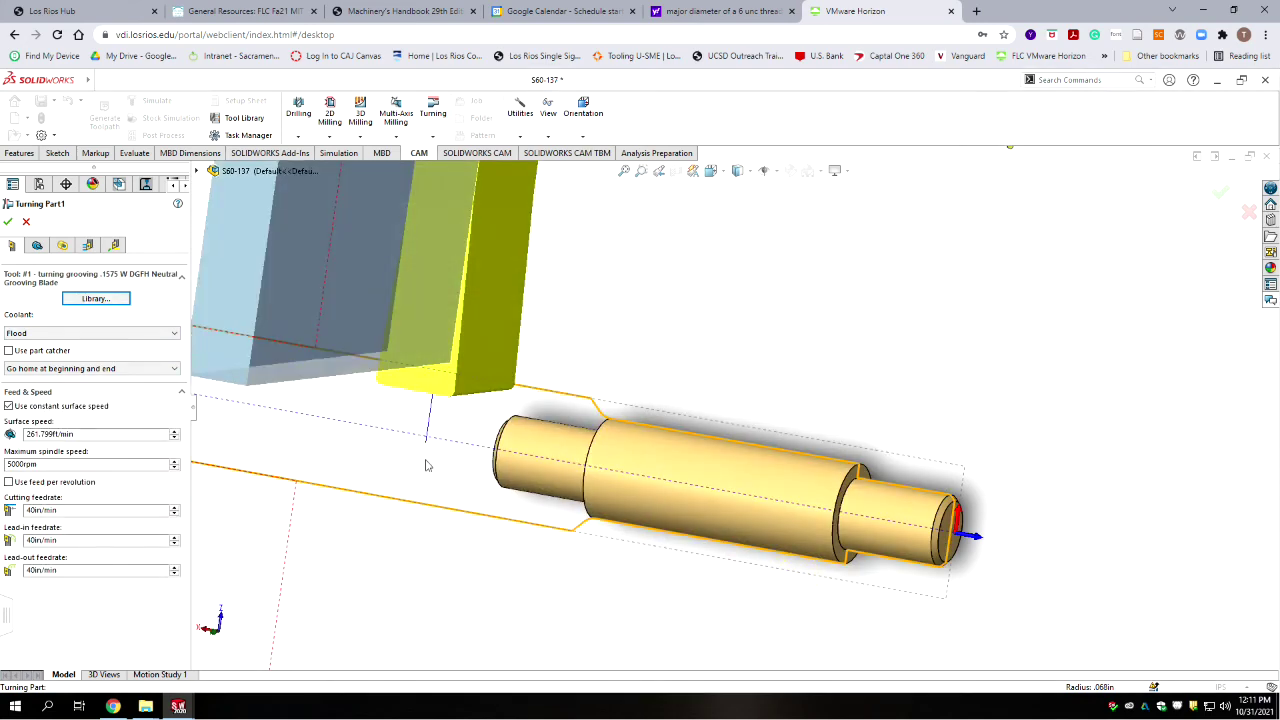
Examine the grooving blade's part-off position relative to the shaft's back end and the chuck.
middle_click_drag(484, 467, 494, 469)
scroll(494, 469, "up", 4)
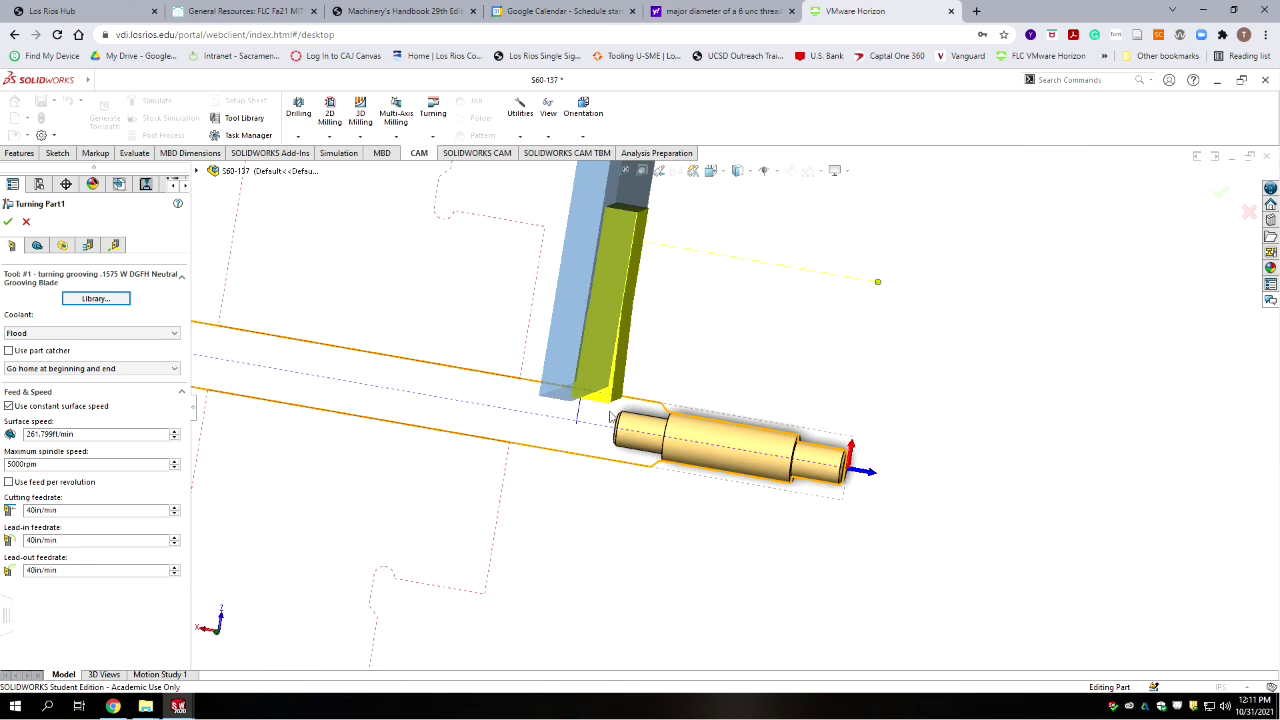
scroll(613, 412, "down", 5)
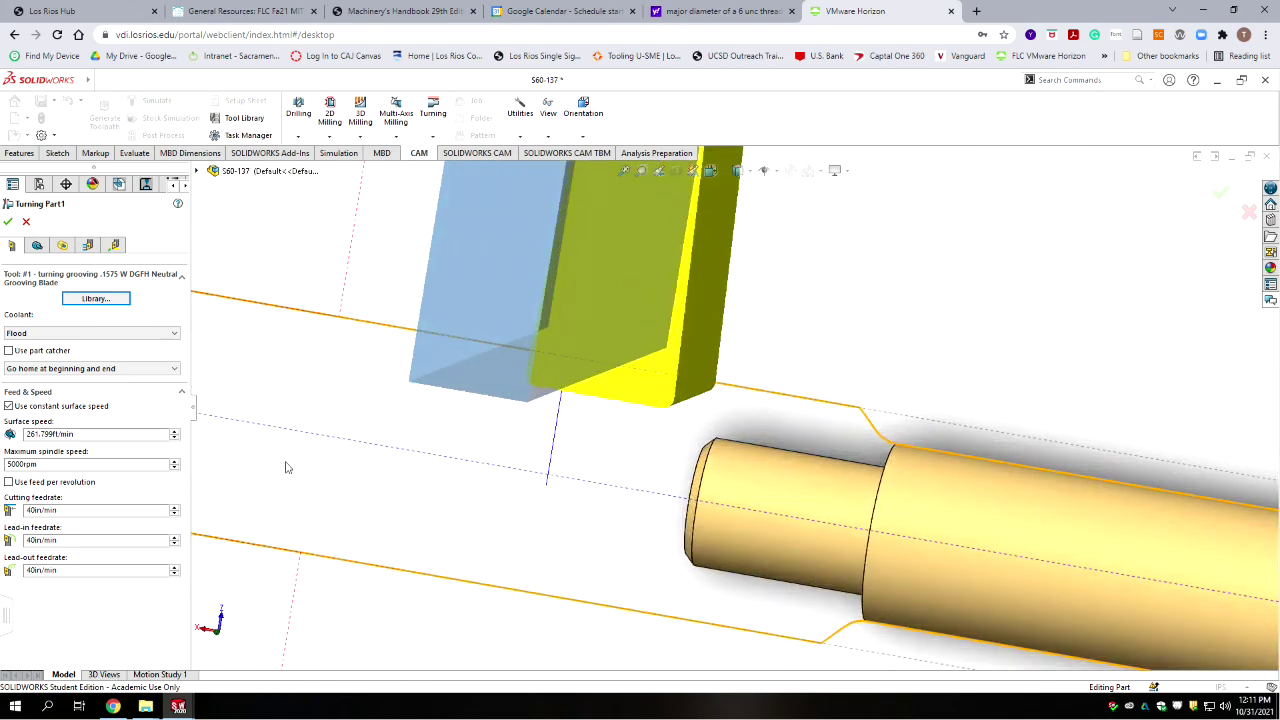
scroll(588, 477, "up", 4)
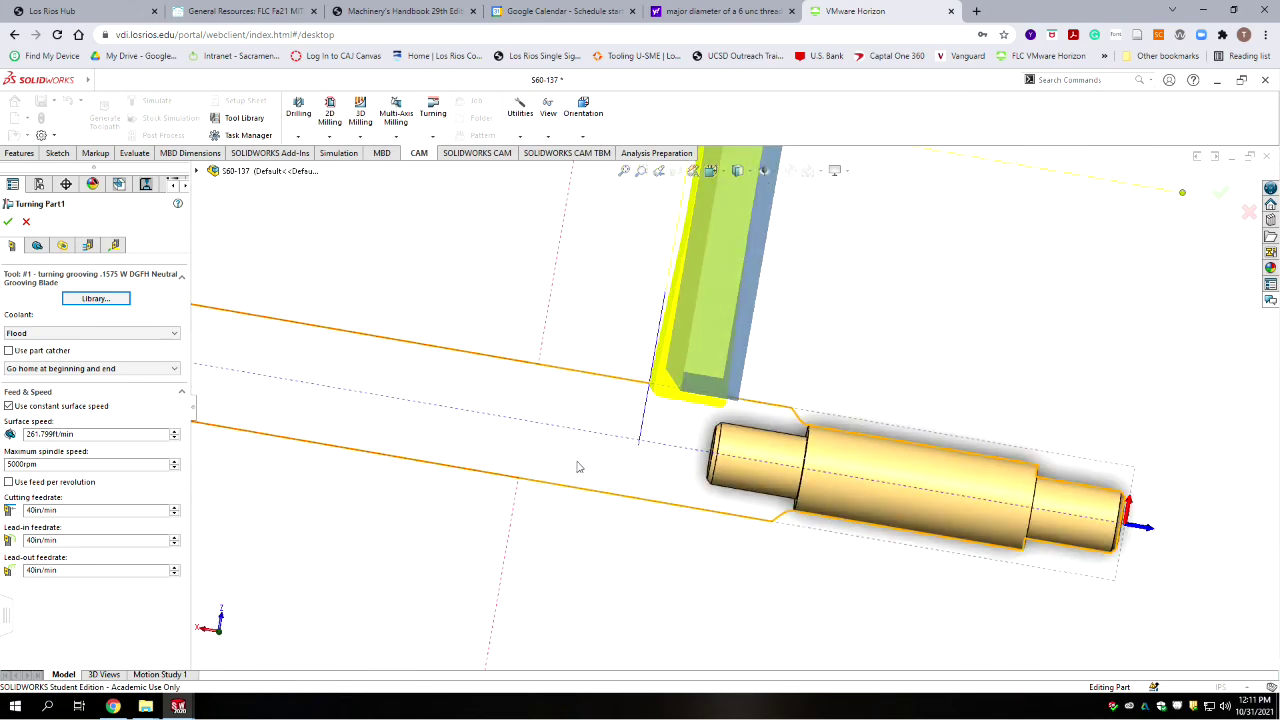
scroll(660, 466, "up", 3)
scroll(834, 386, "down", 3)
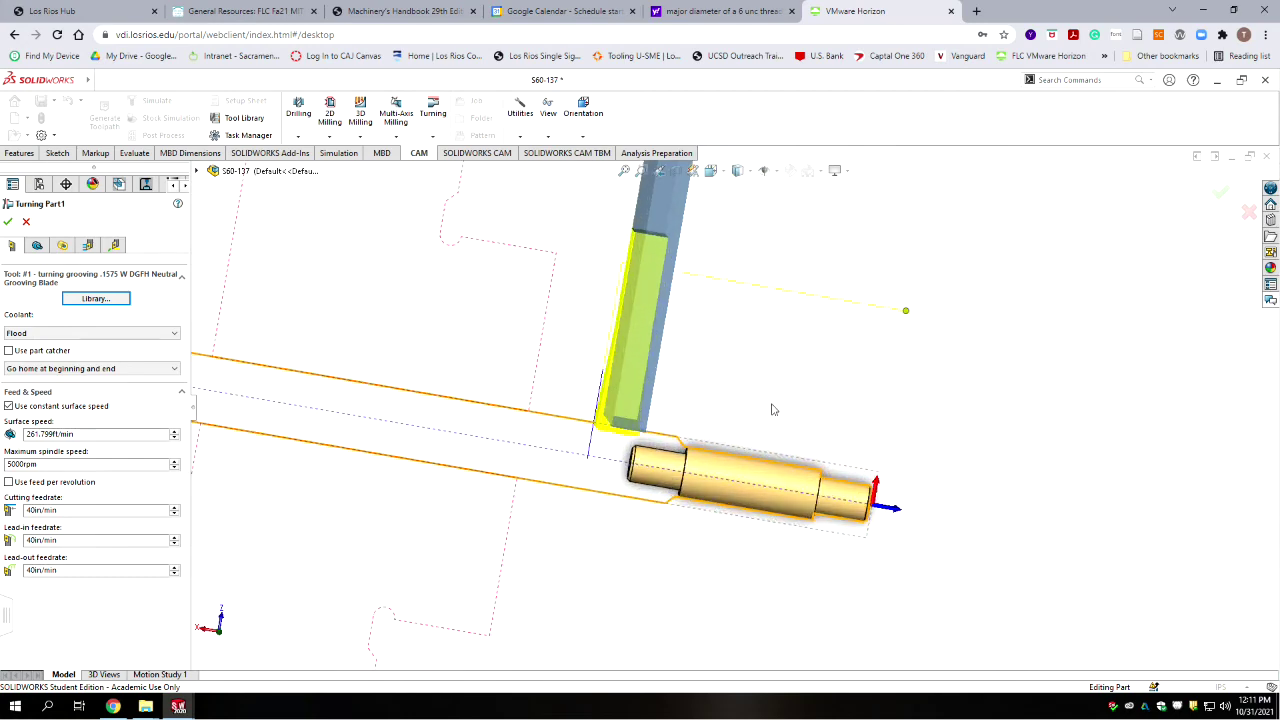
middle_click_drag(562, 527, 762, 457)
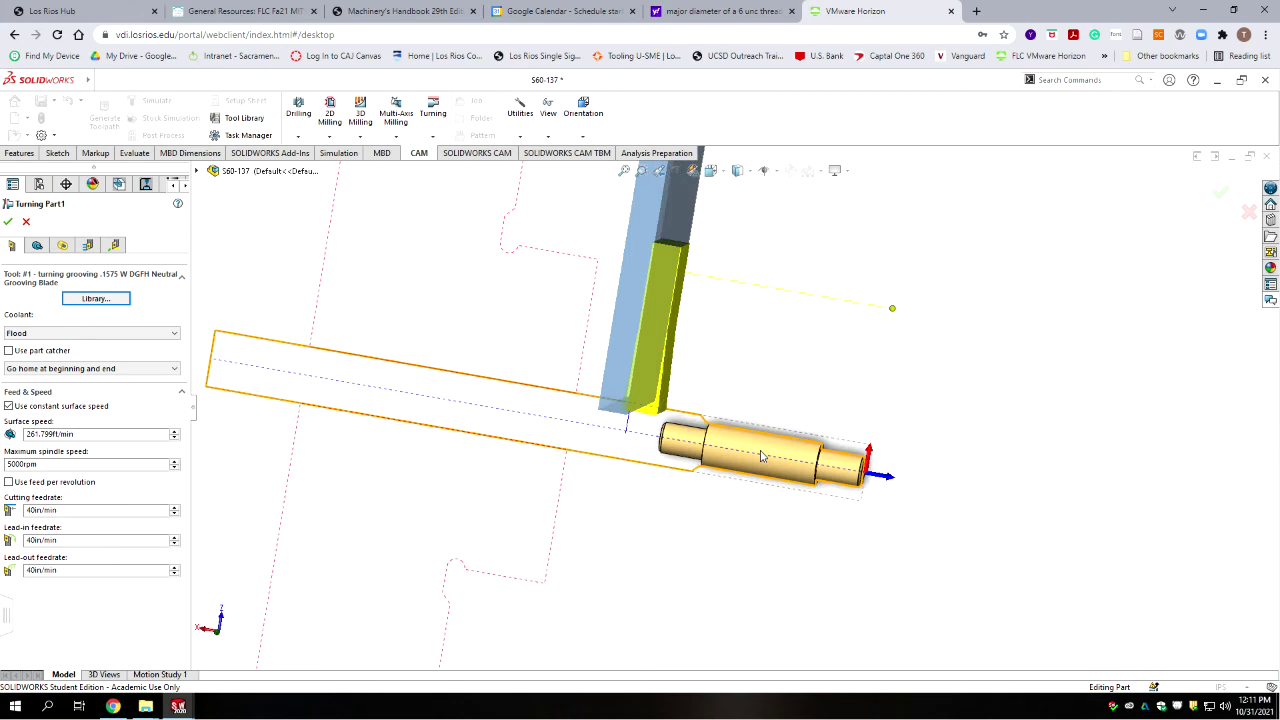
scroll(762, 457, "down", 2)
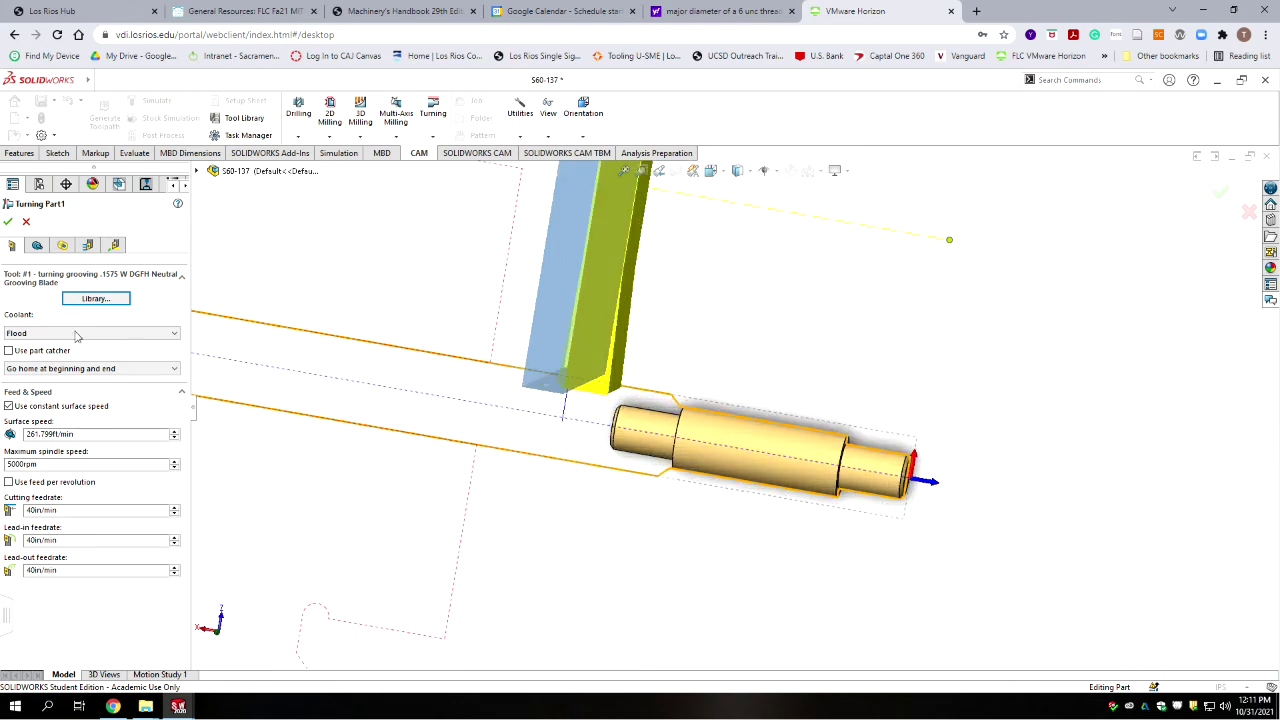
Set the Turning Part operation's distance to cut below the inner radius to 0.01 in, check its passes and linking settings, and accept it.
left_click(37, 246)
left_click(62, 246)
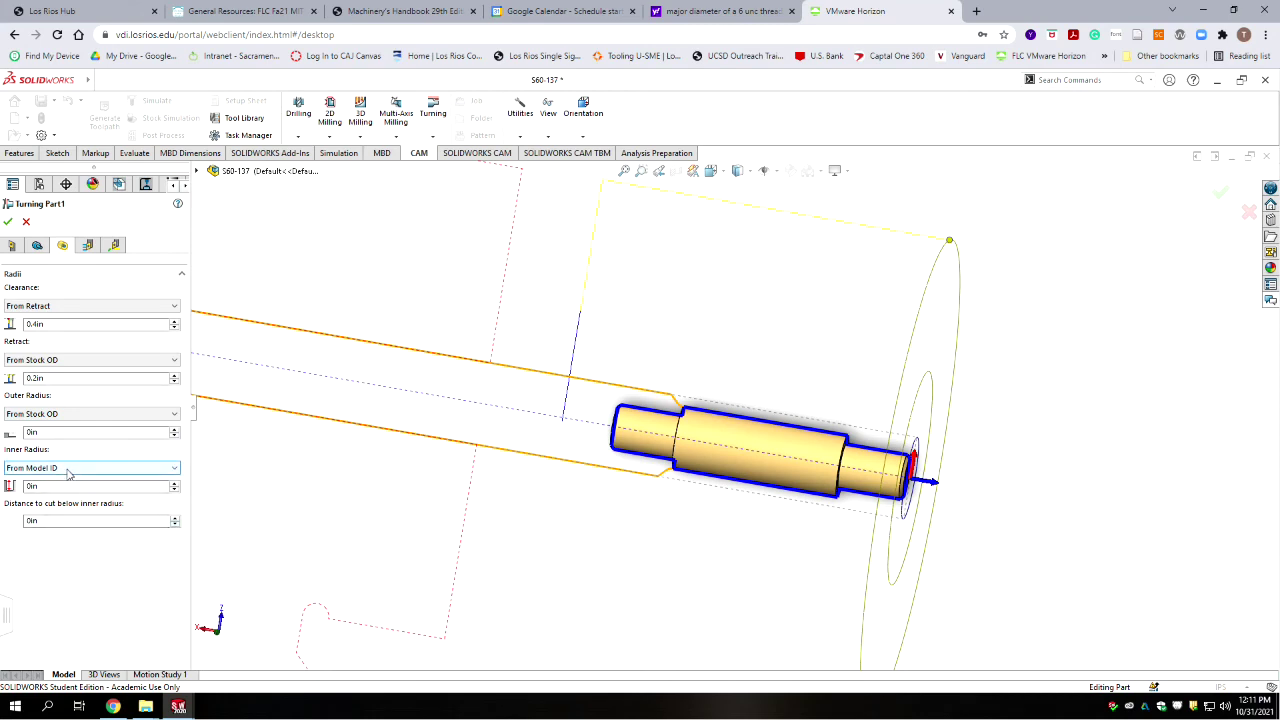
double_click(42, 521)
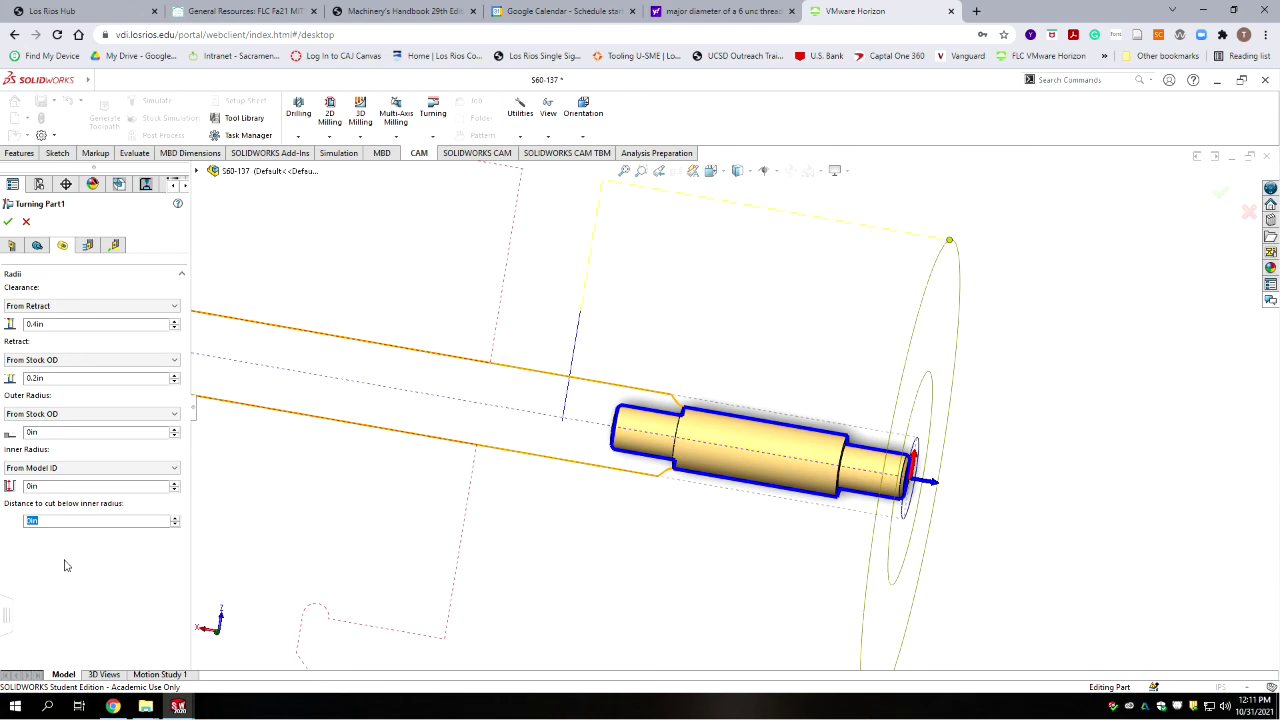
type(".01")
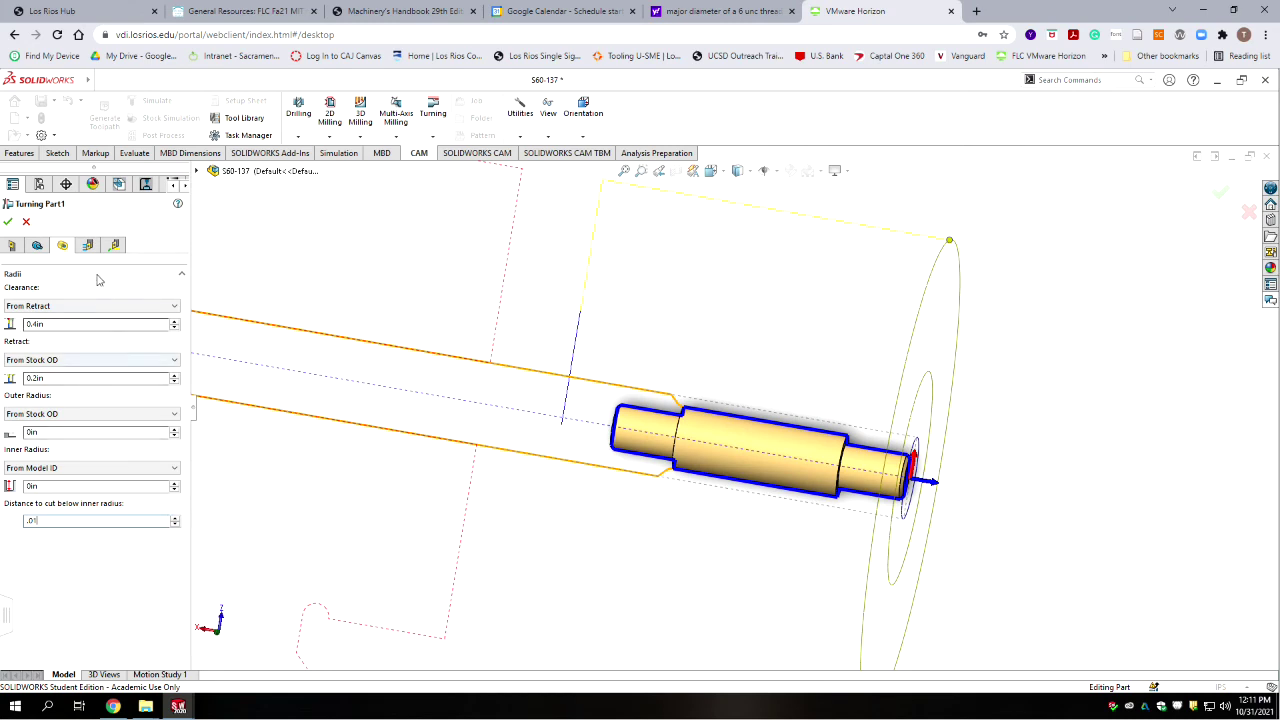
left_click(88, 245)
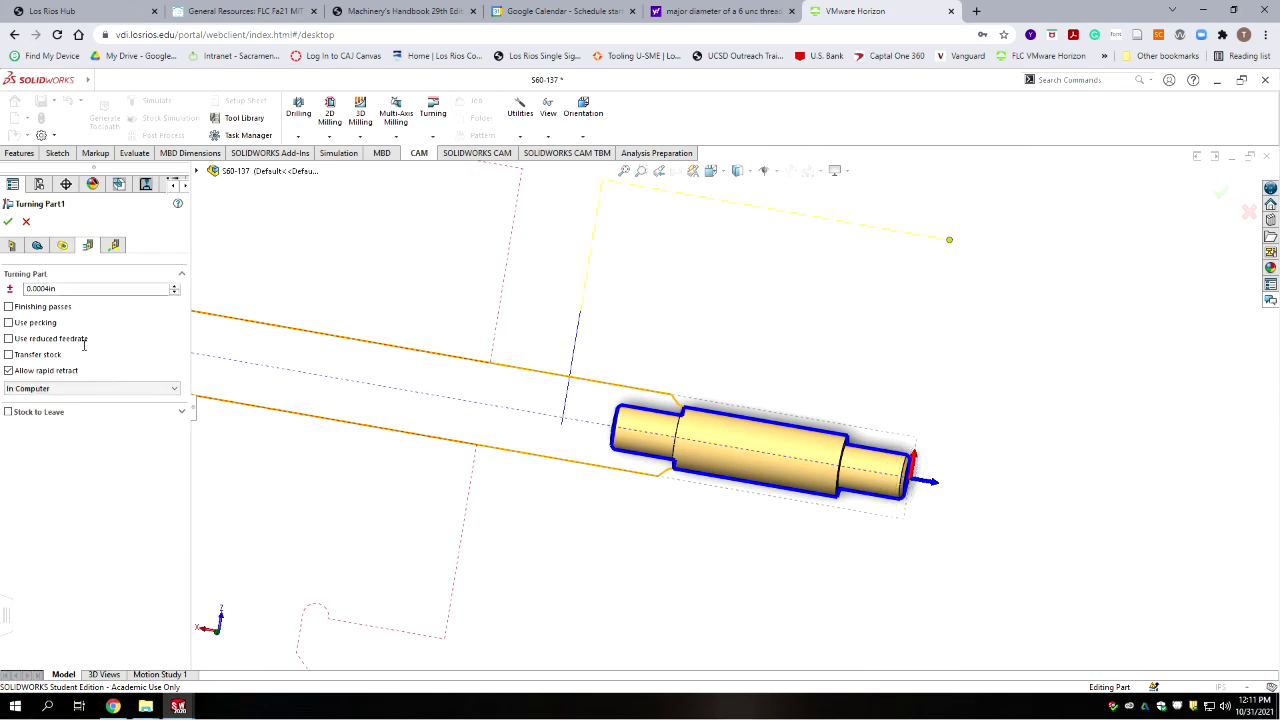
left_click(114, 245)
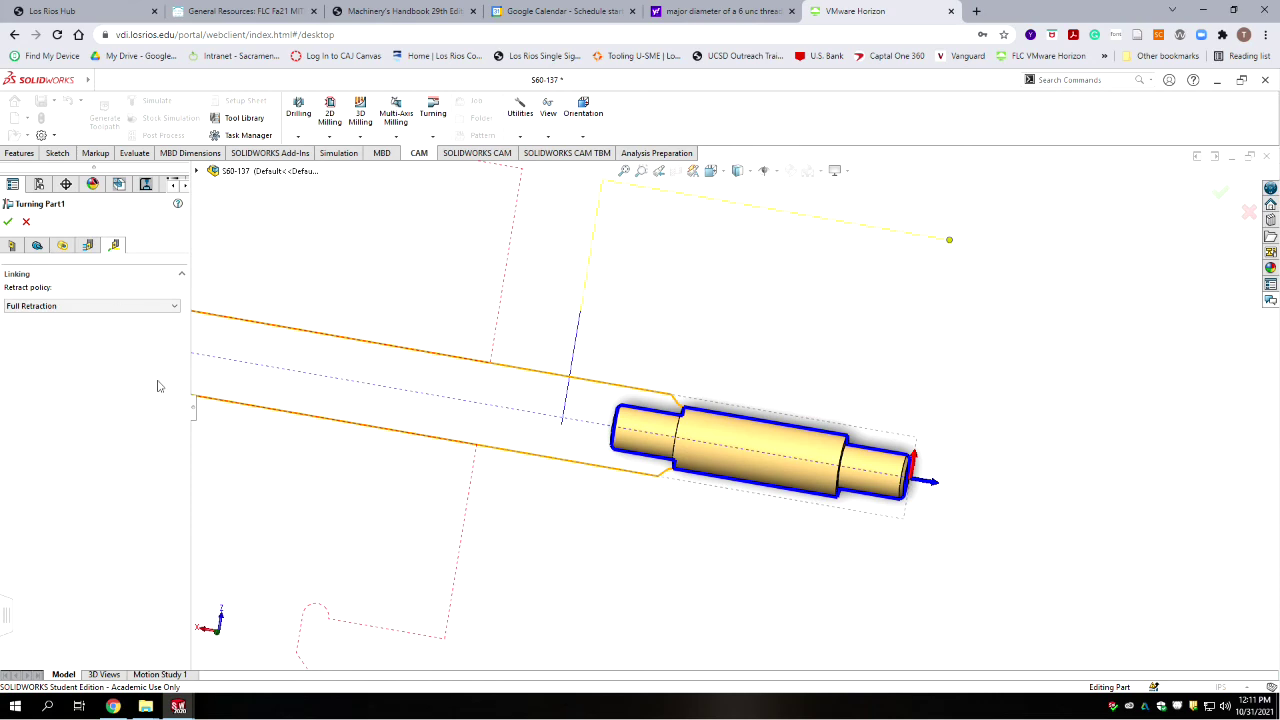
left_click(8, 221)
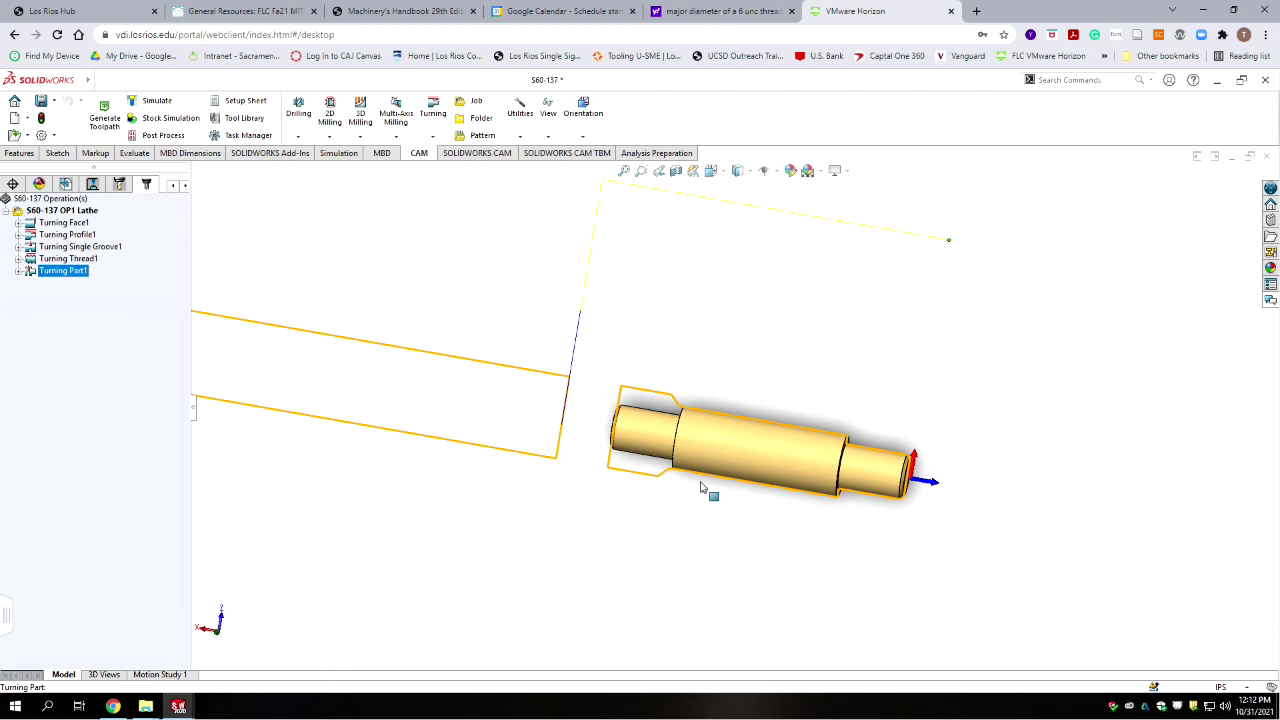
Duplicate the S60-137 OP1 Lathe job with all its turning operations.
left_click(665, 567)
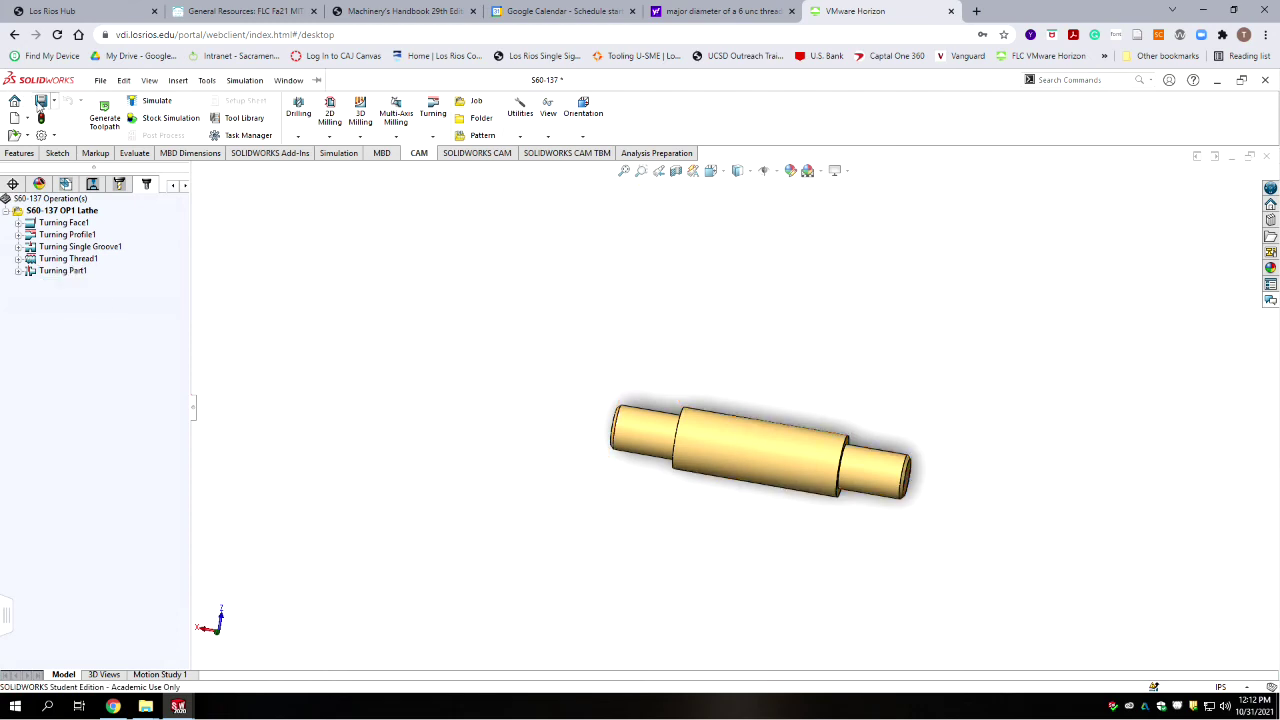
left_click(47, 211)
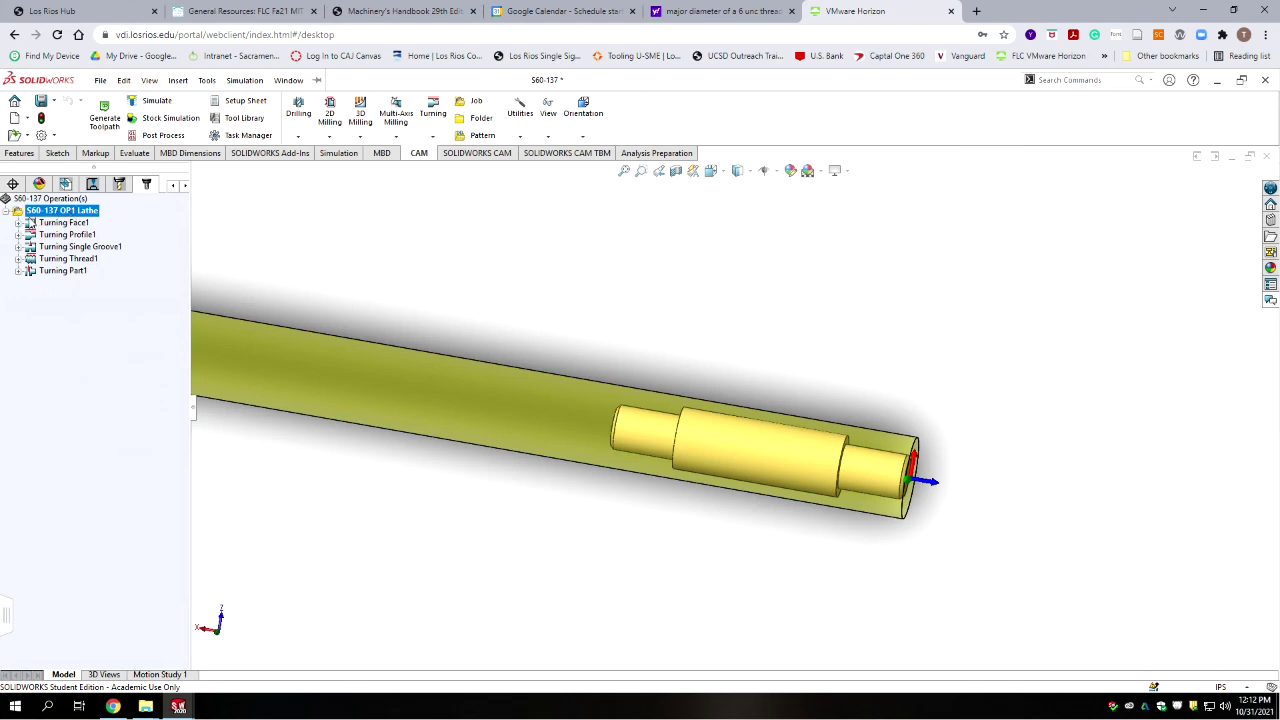
right_click(80, 214)
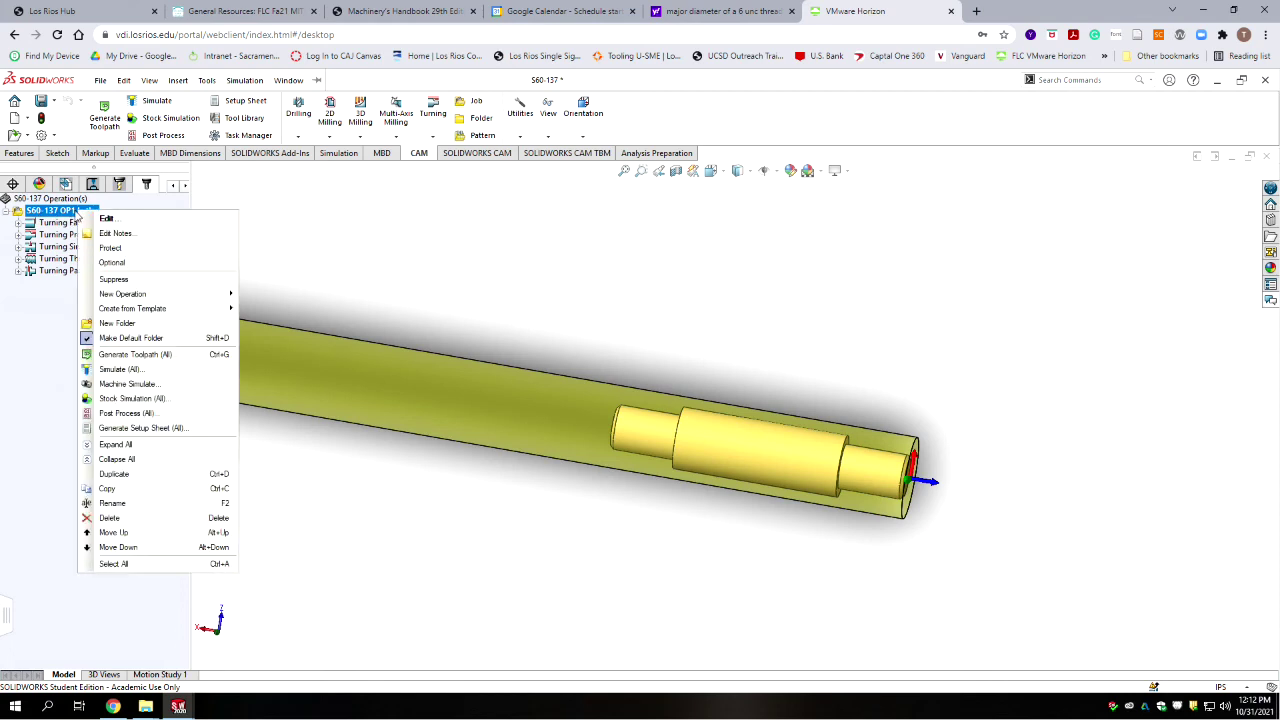
left_click(124, 475)
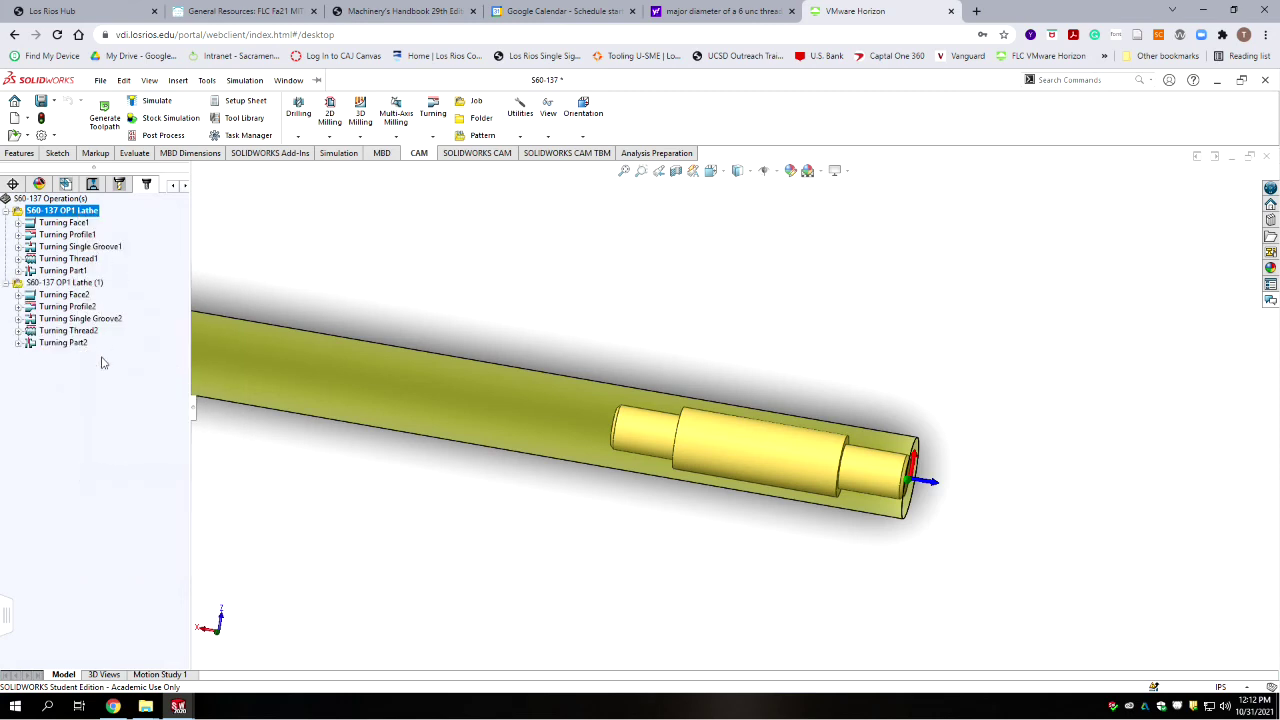
Open the duplicated job for editing and change its comment to S60-137 OP2 Lathe.
left_click(62, 283)
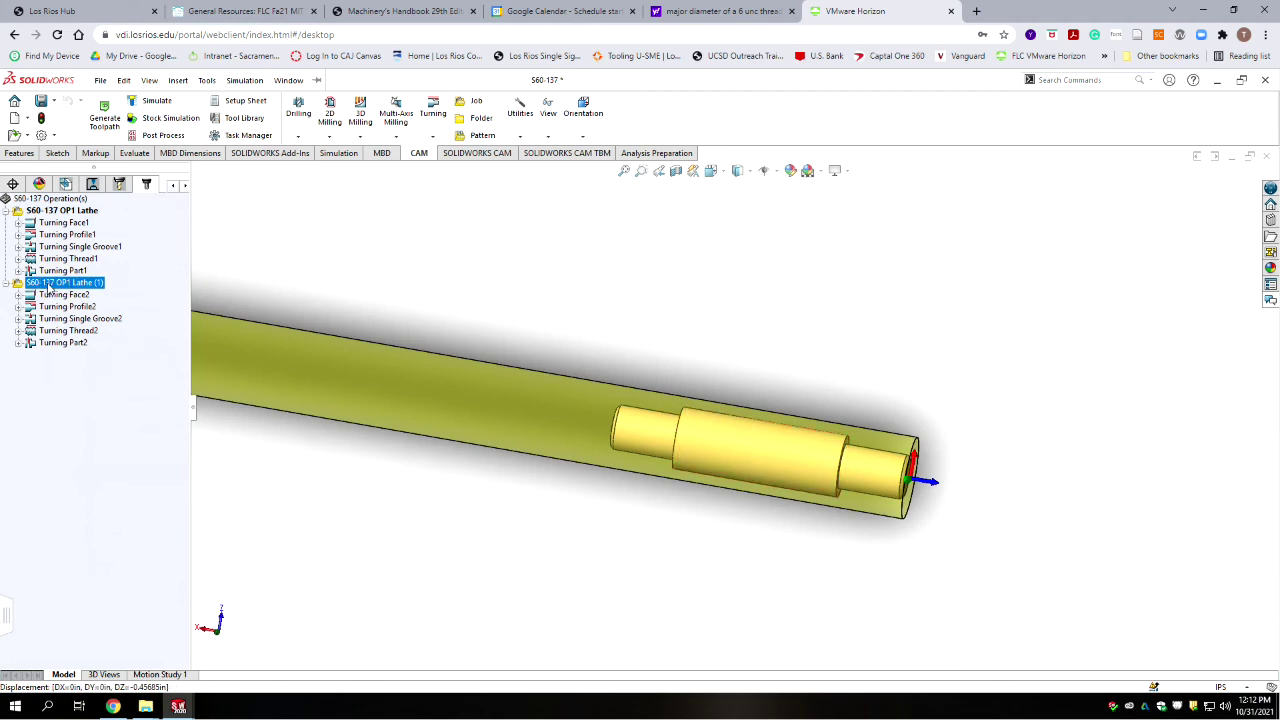
right_click(40, 288)
left_click(74, 290)
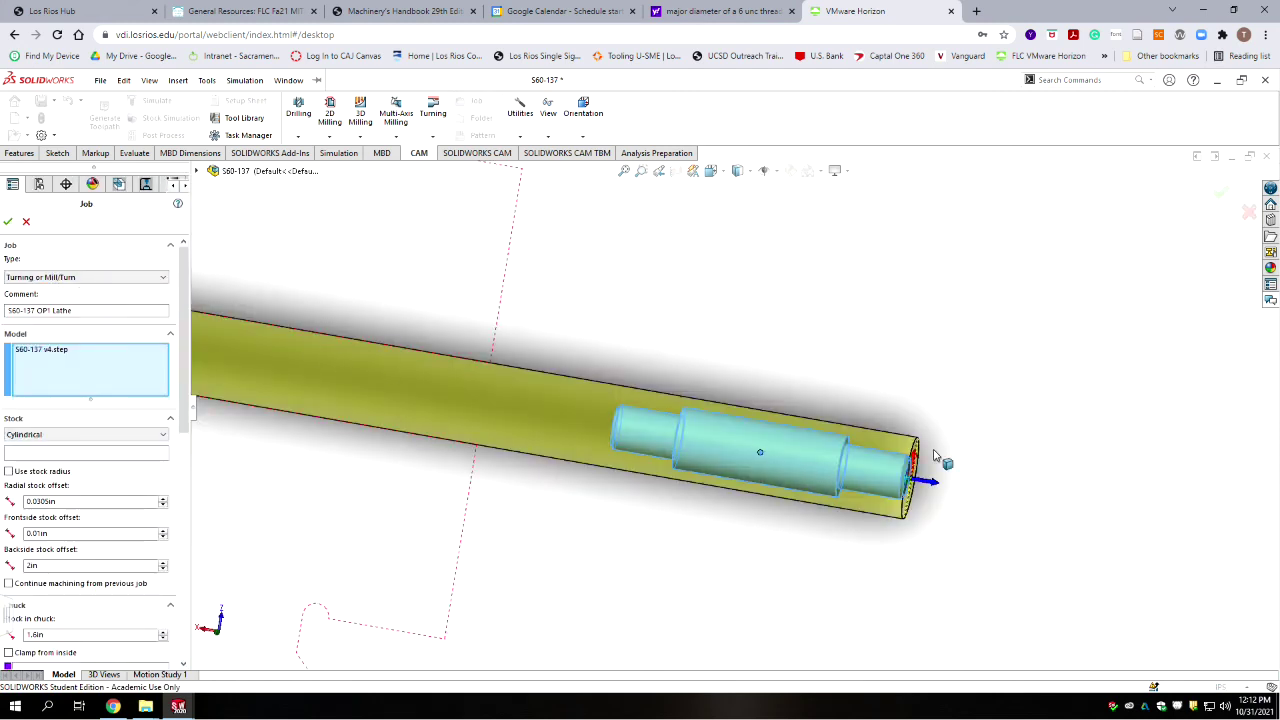
left_click(52, 310)
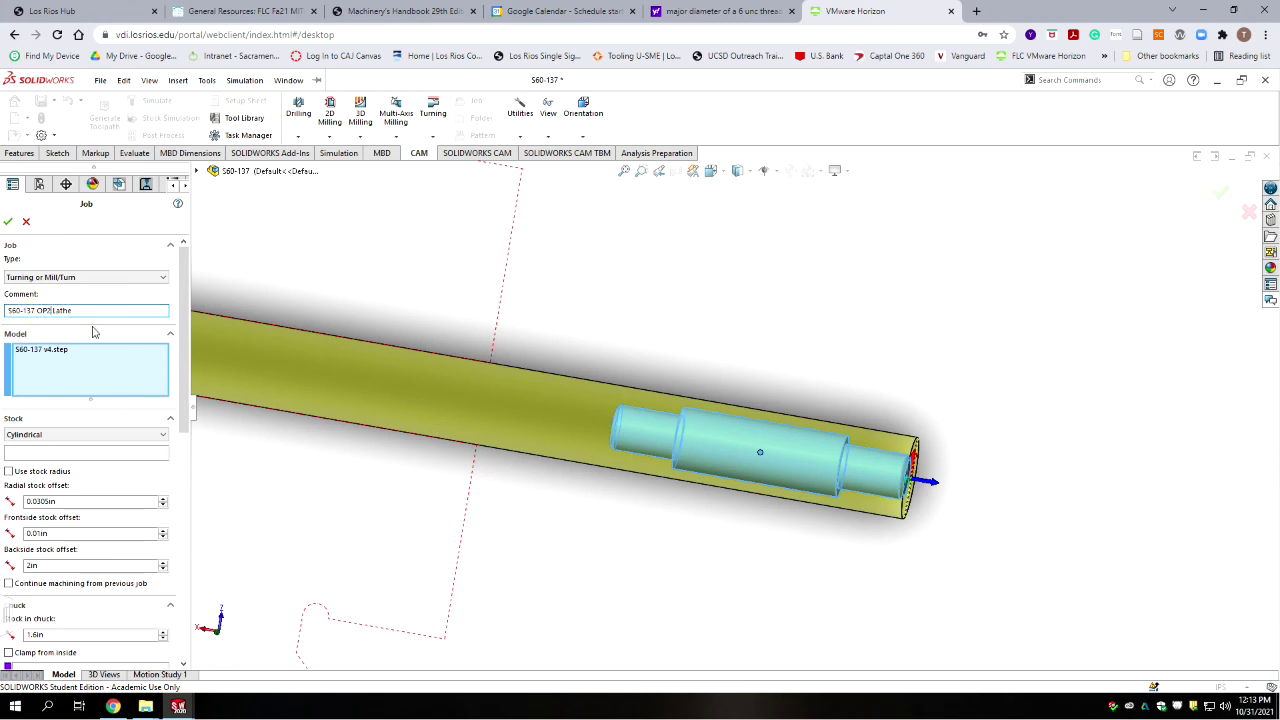
Set both the frontside and backside stock offsets of the second job to 0 in.
left_click_drag(186, 363, 190, 420)
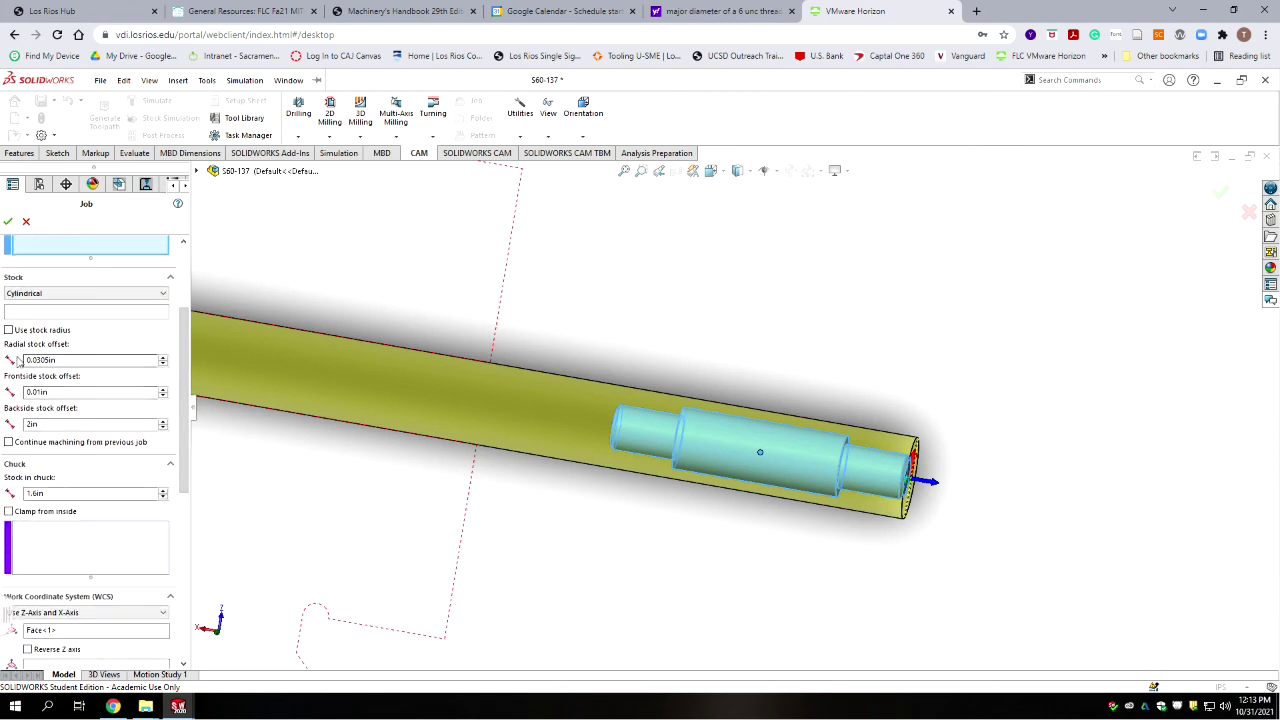
double_click(68, 394)
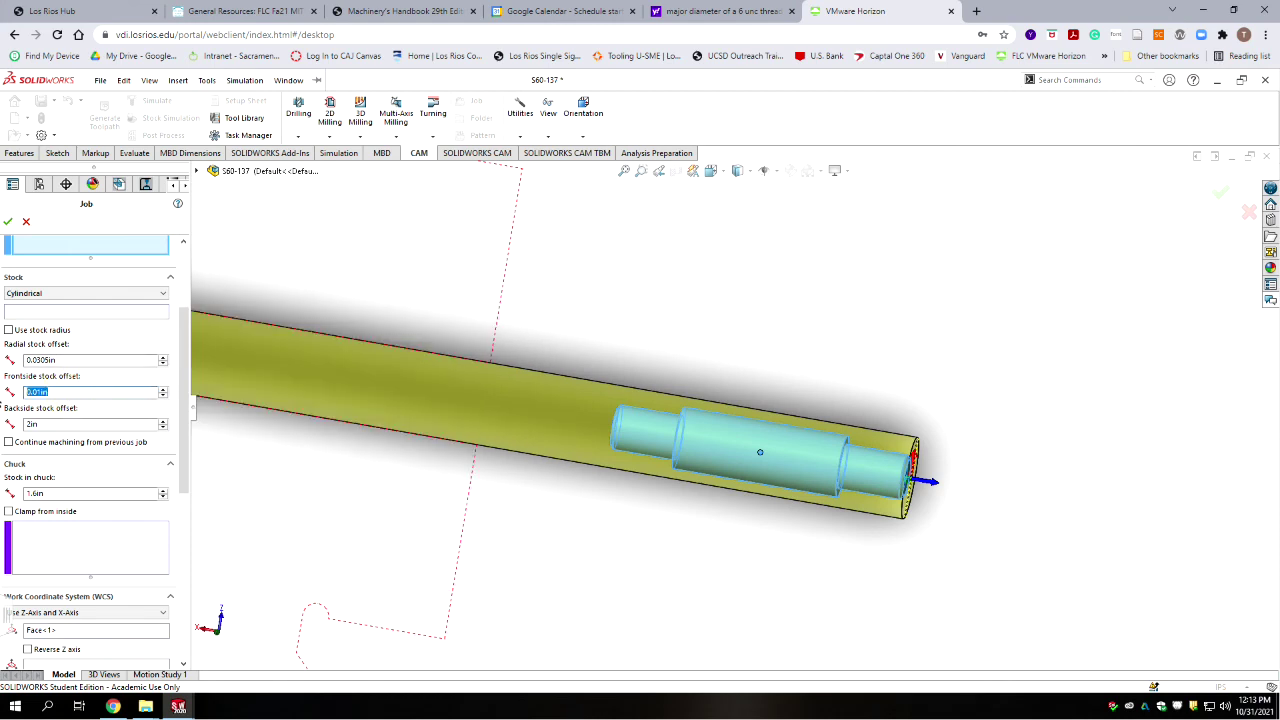
type("0")
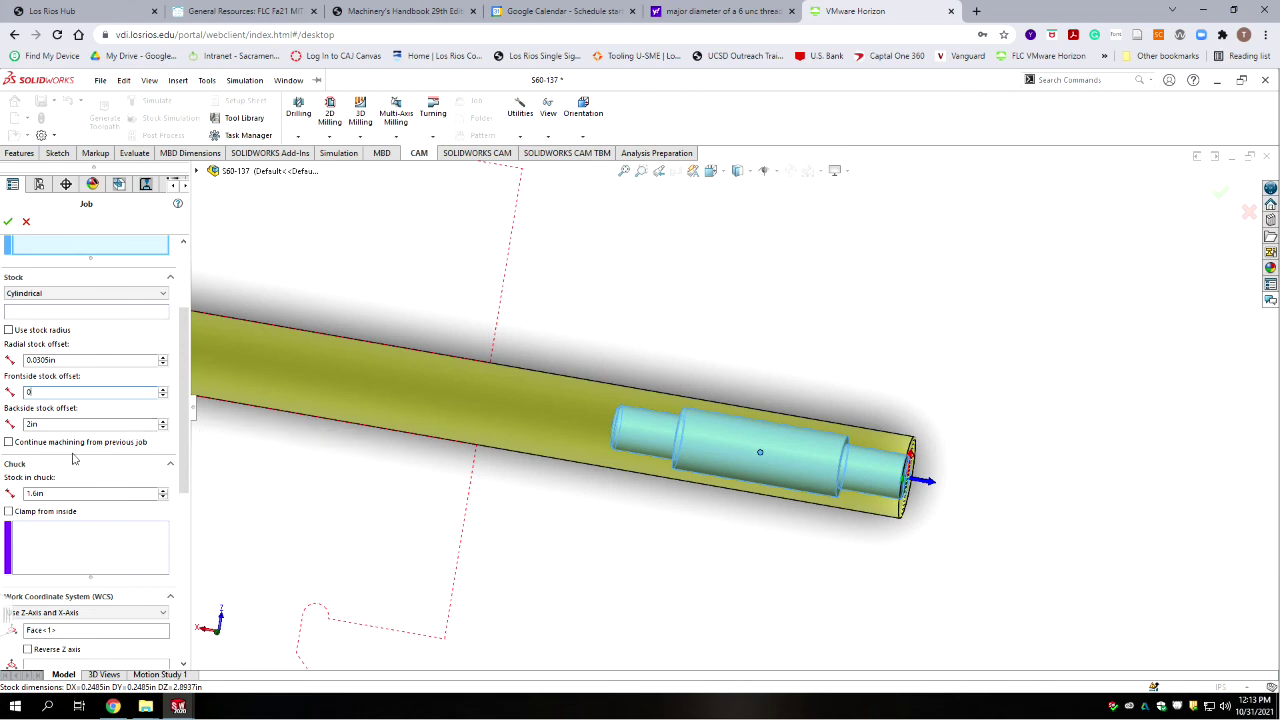
key("Tab")
type("0")
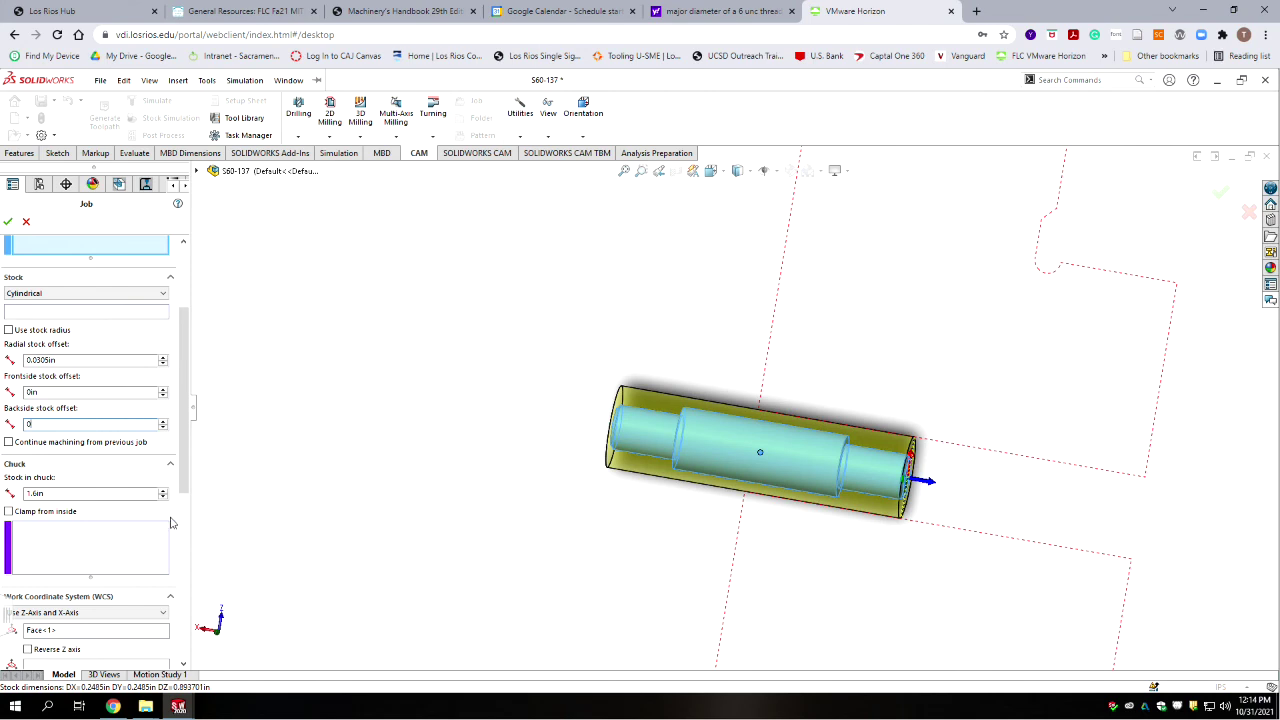
Set the stock in chuck to 0.4 in and let the job continue machining from the previous job.
left_click(115, 492)
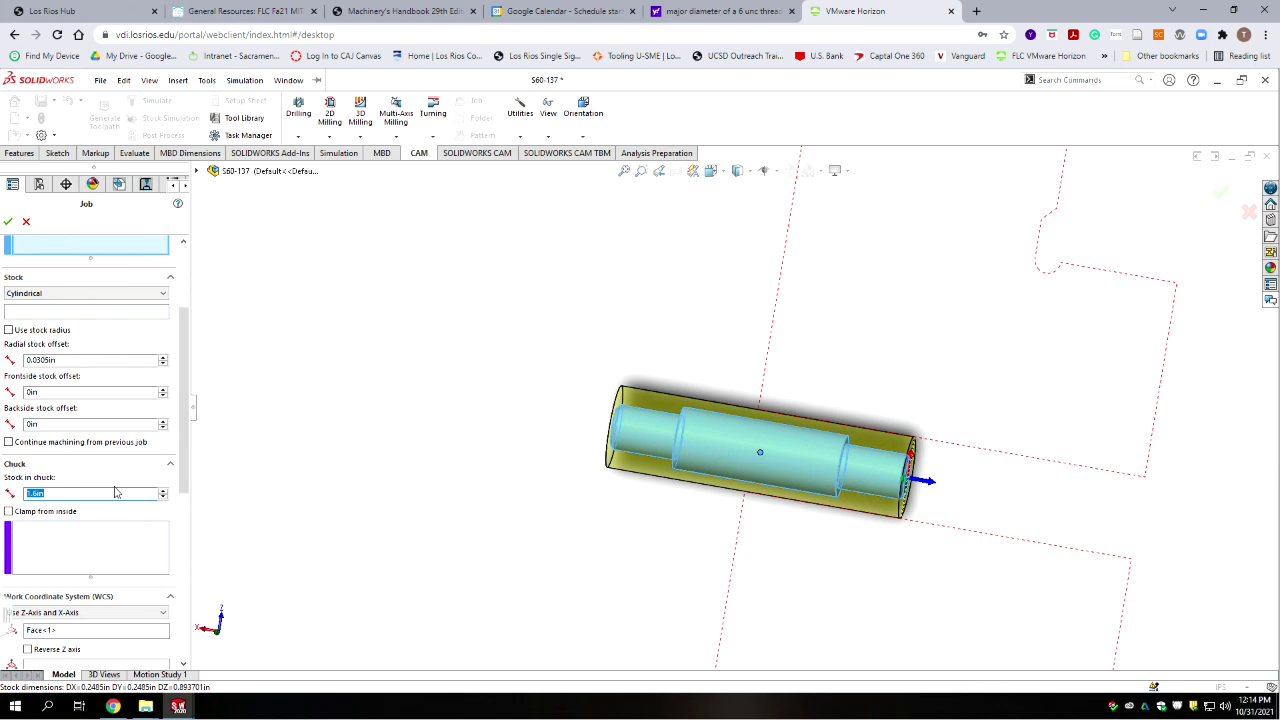
type("2")
type("400")
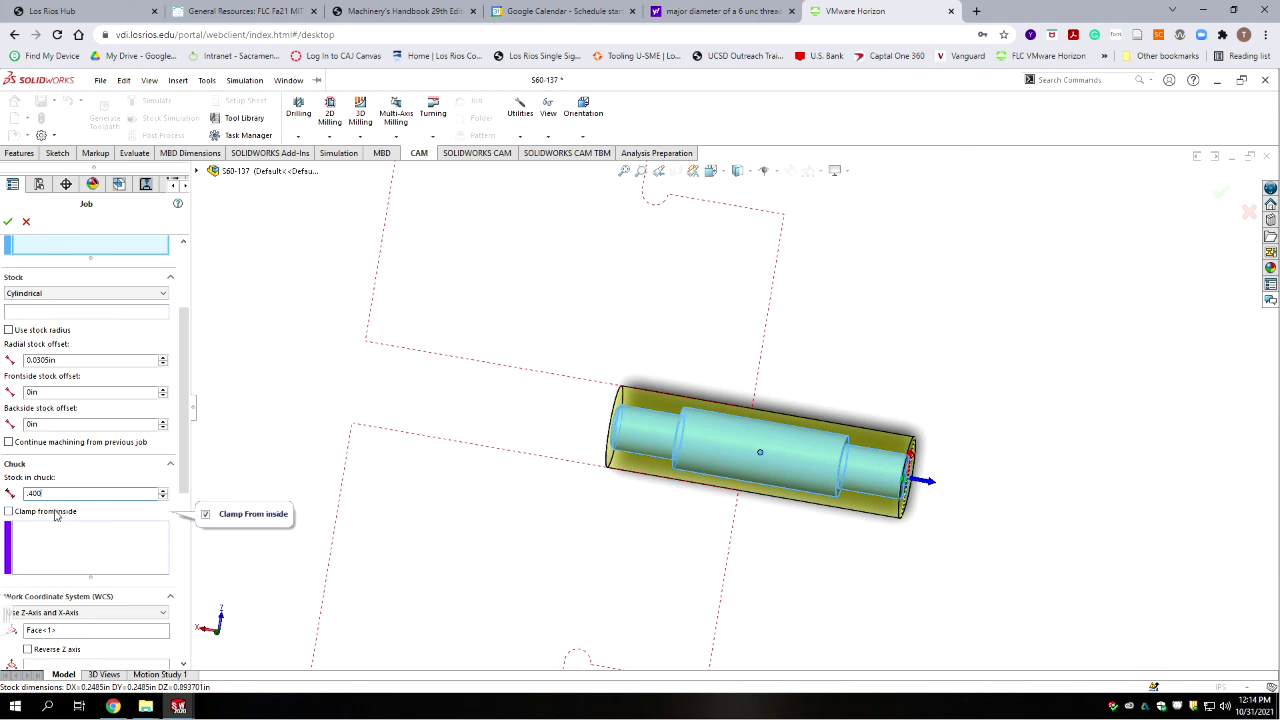
left_click(9, 442)
Set the work coordinate system's origin to Model Front.
scroll(185, 420, "down", 3)
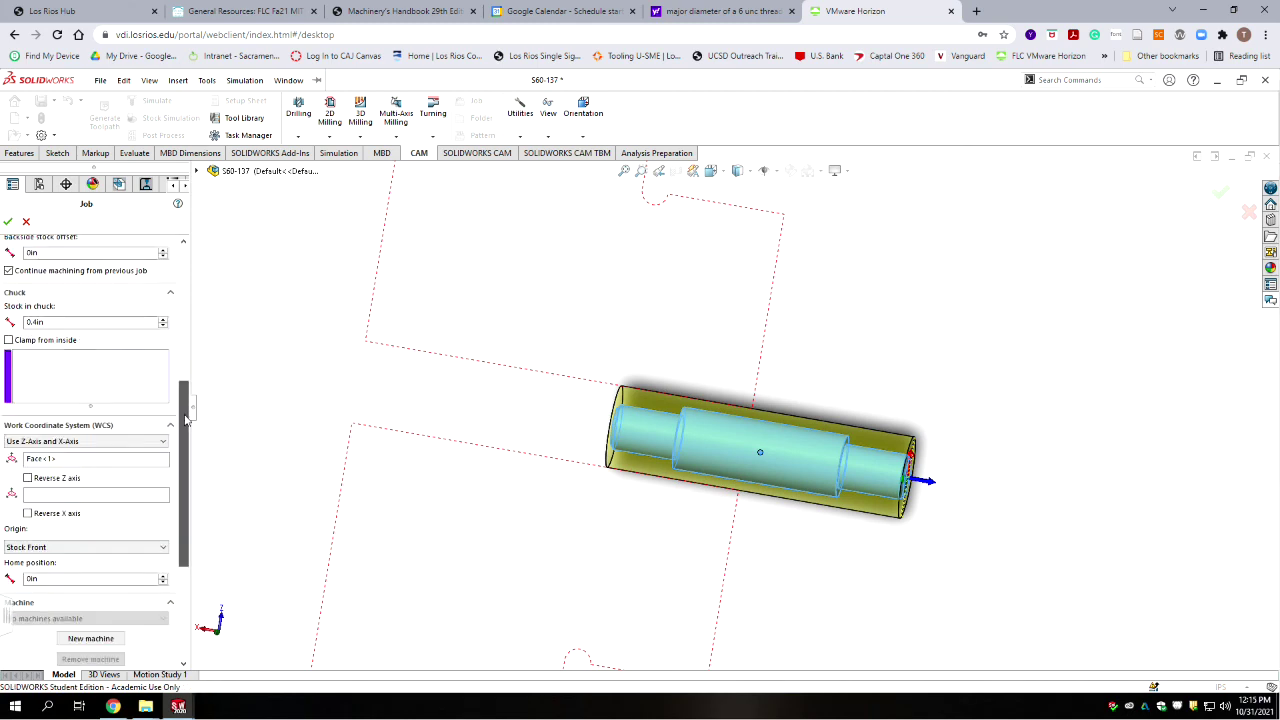
scroll(185, 420, "down", 2)
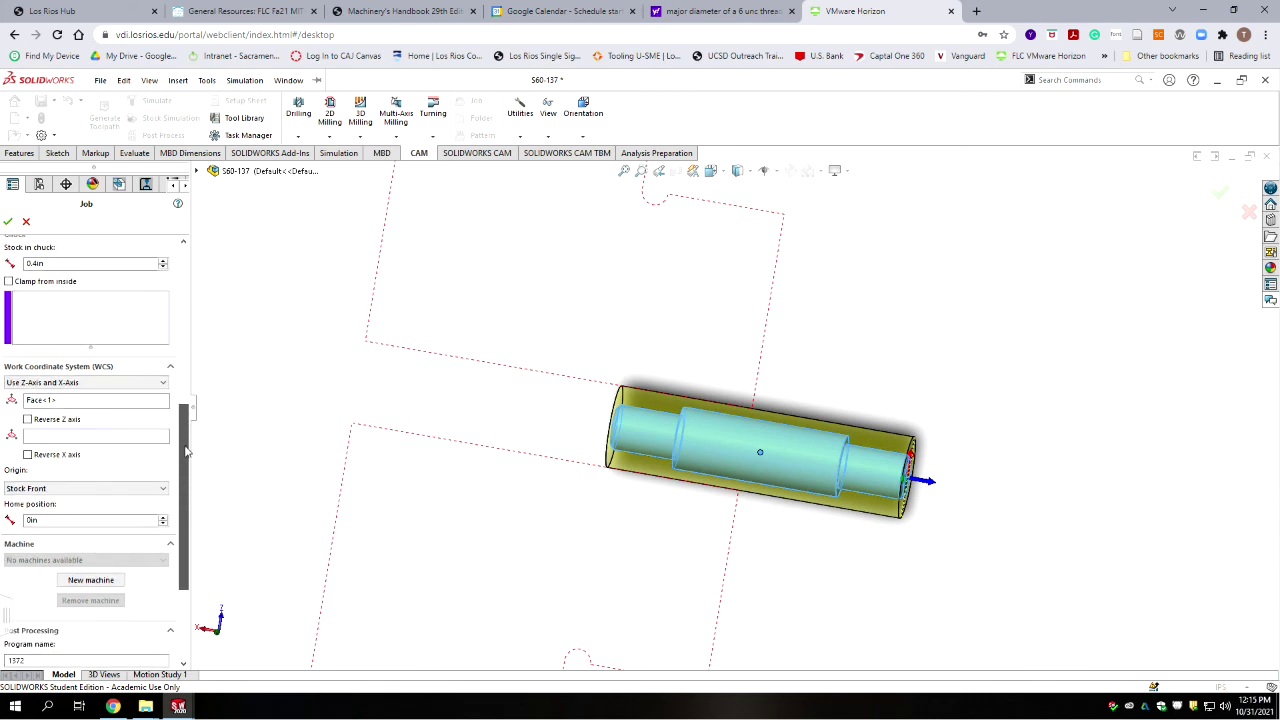
left_click(80, 475)
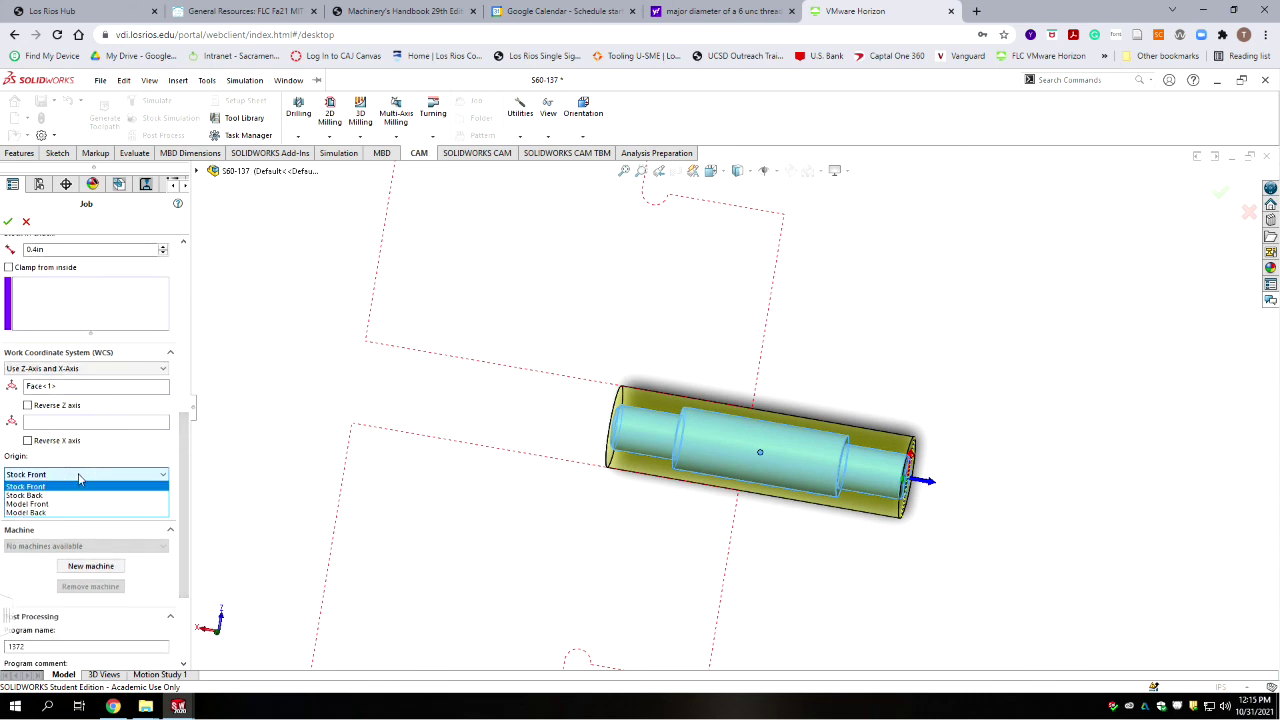
left_click(40, 504)
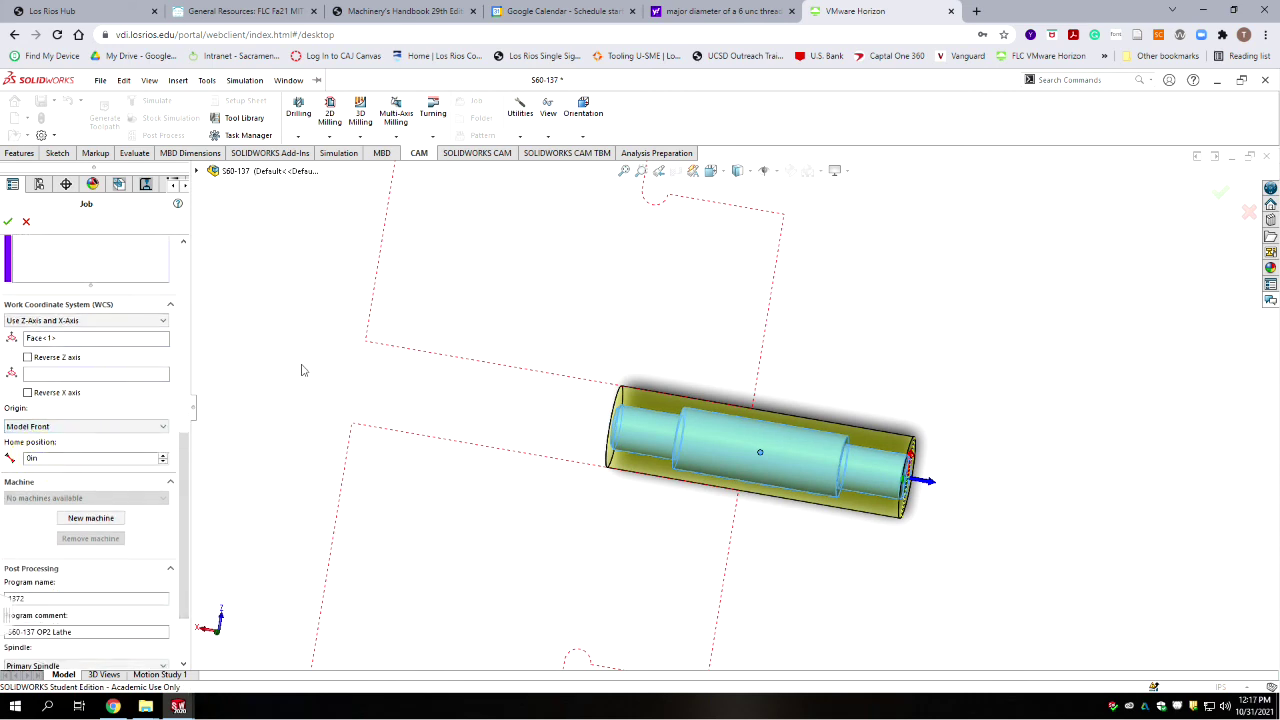
Replace the Z-axis reference with the end face at the opposite end of the shaft.
left_click(64, 338)
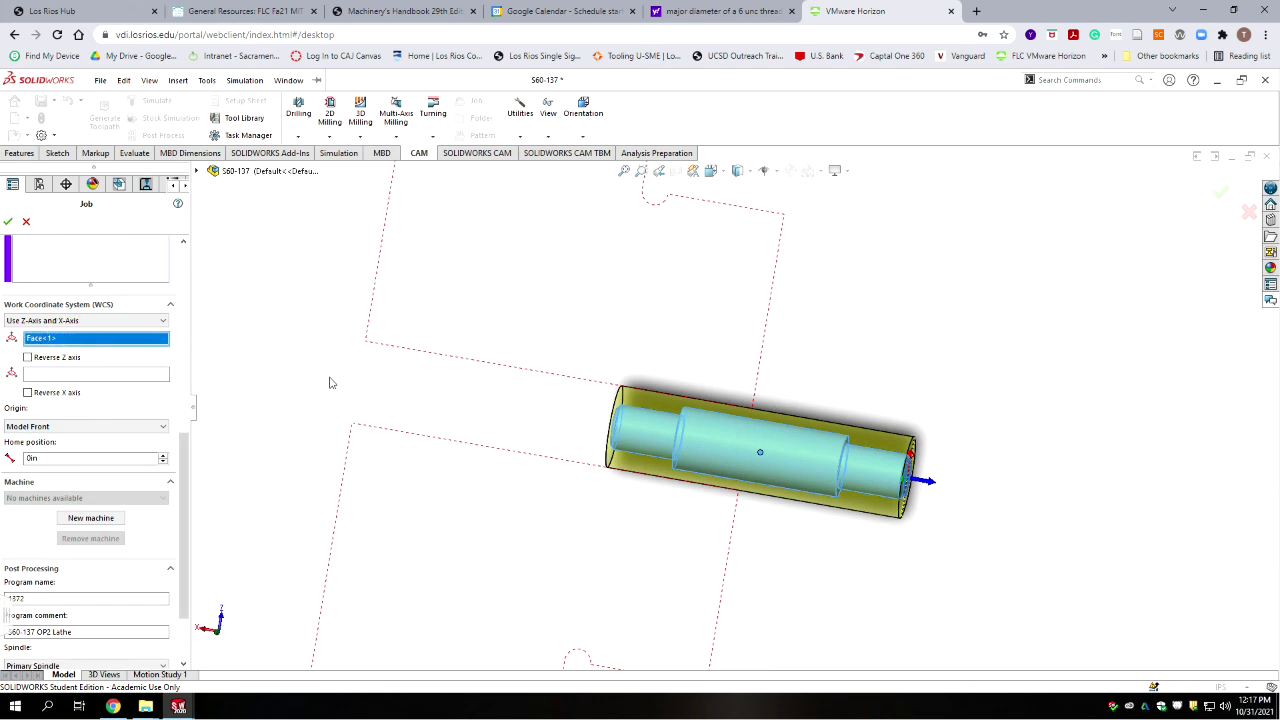
middle_click_drag(454, 397, 517, 423)
scroll(634, 429, "up", 3)
scroll(706, 434, "down", 5)
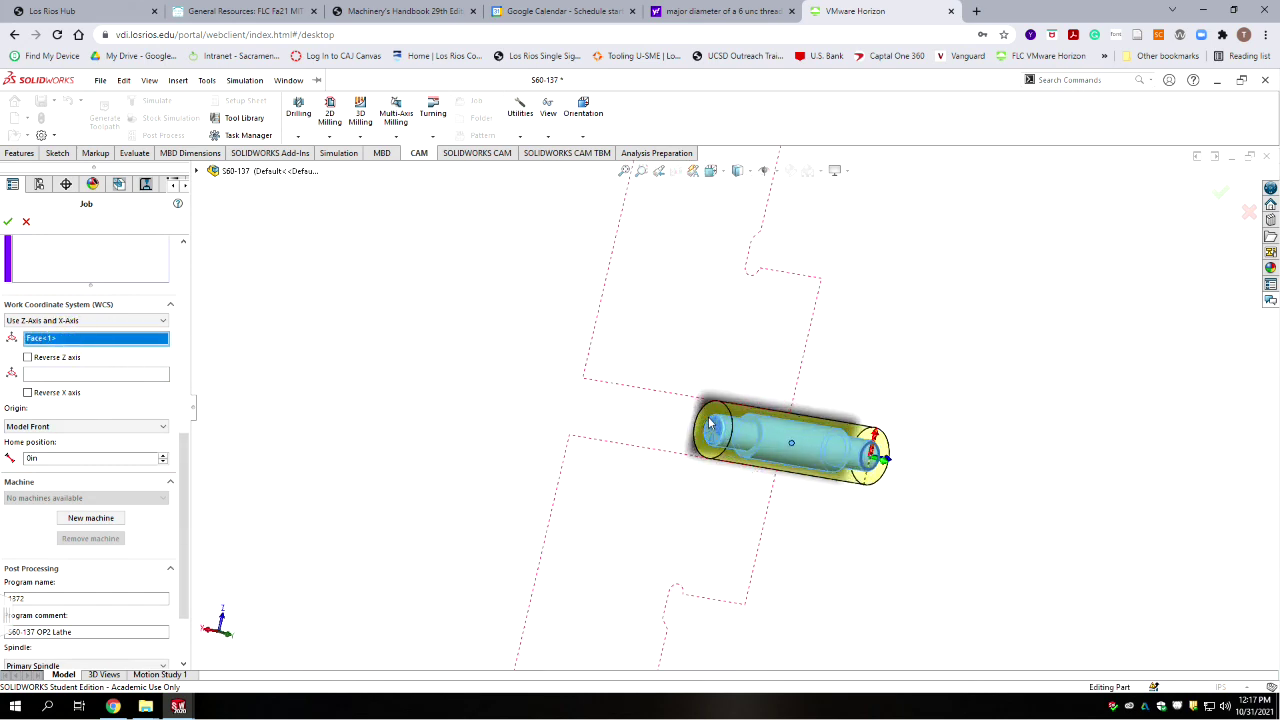
left_click(710, 444)
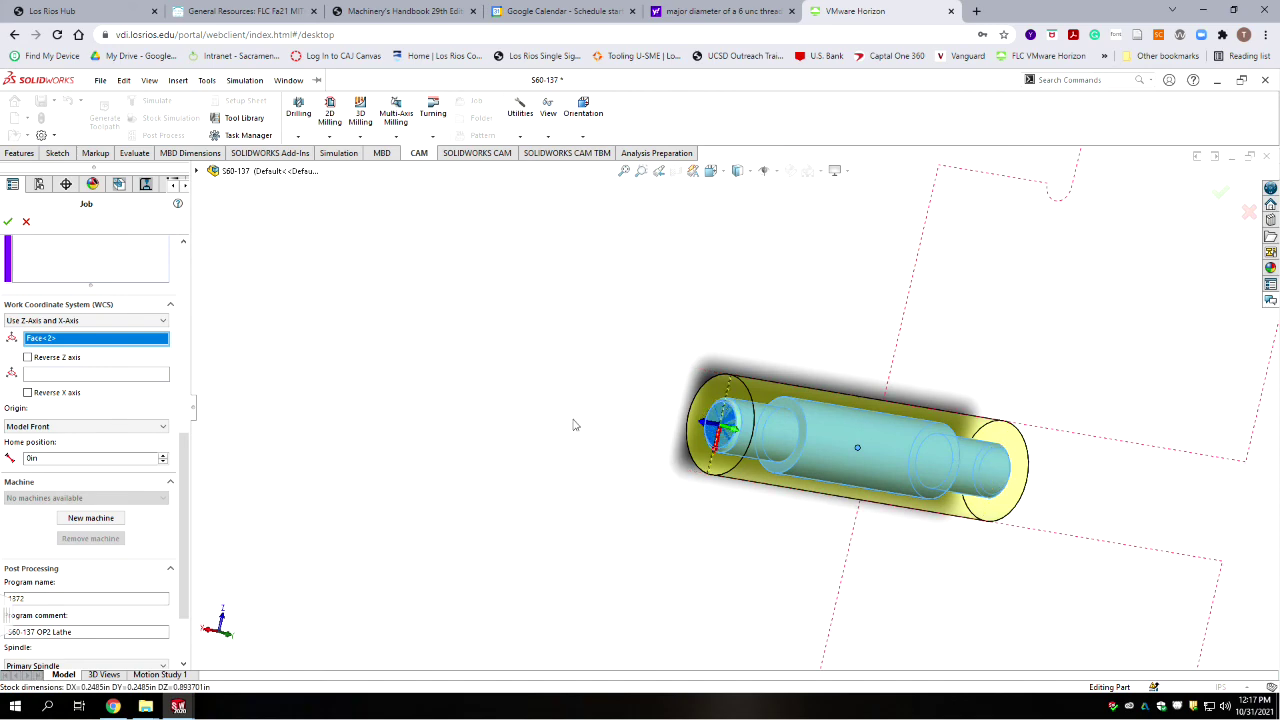
middle_click_drag(617, 419, 661, 530)
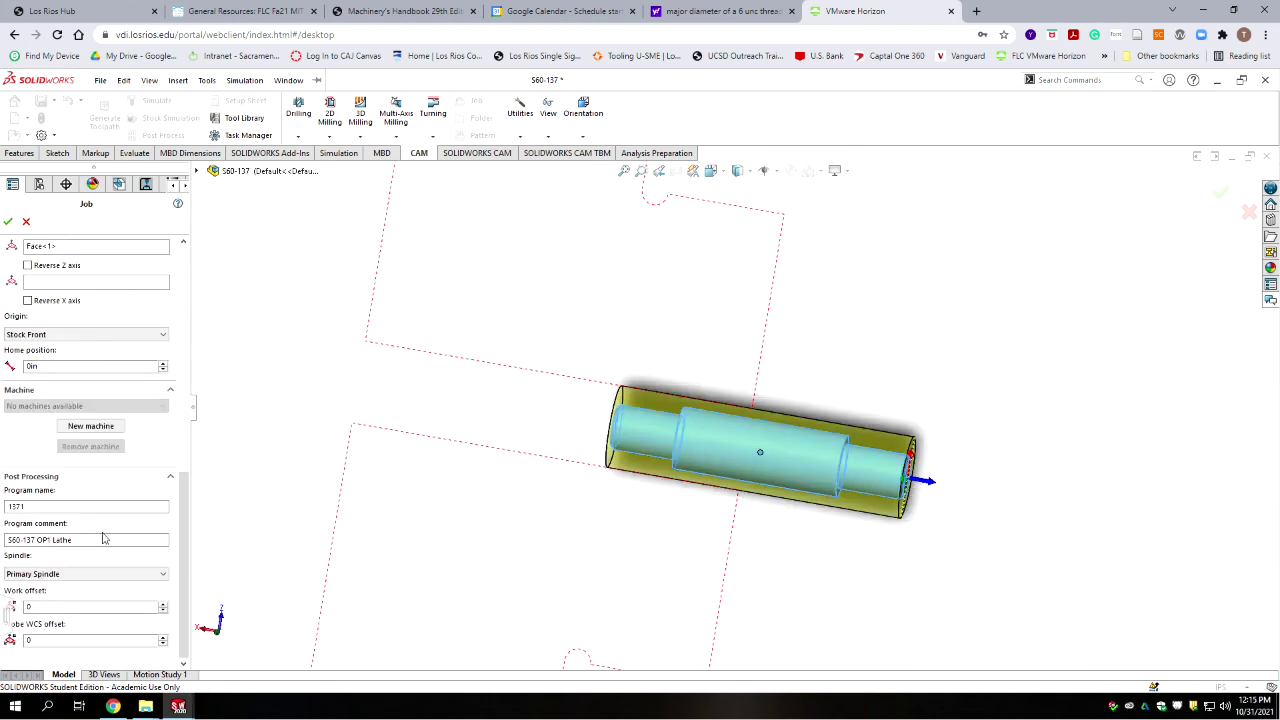
Set the program name to 1372 and the program comment to S60-137 OP2 Lathe, and accept the job settings.
left_click(65, 507)
left_click(62, 540)
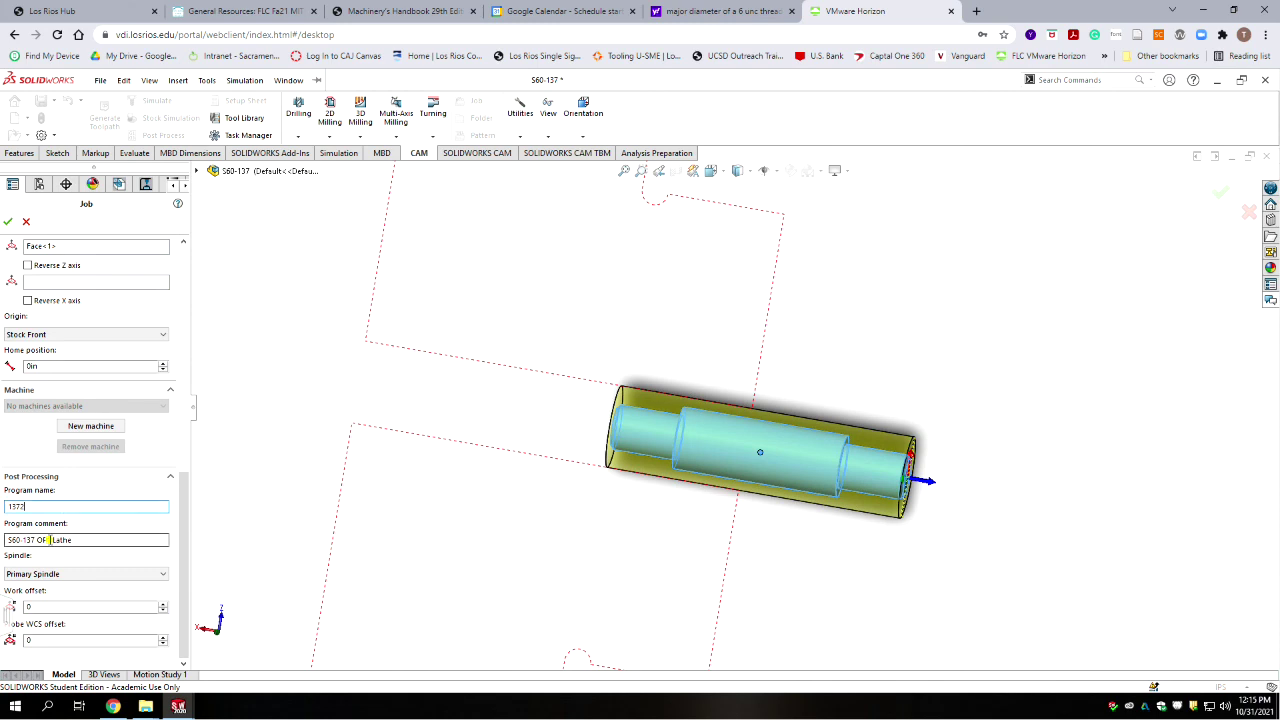
key("BackSpace")
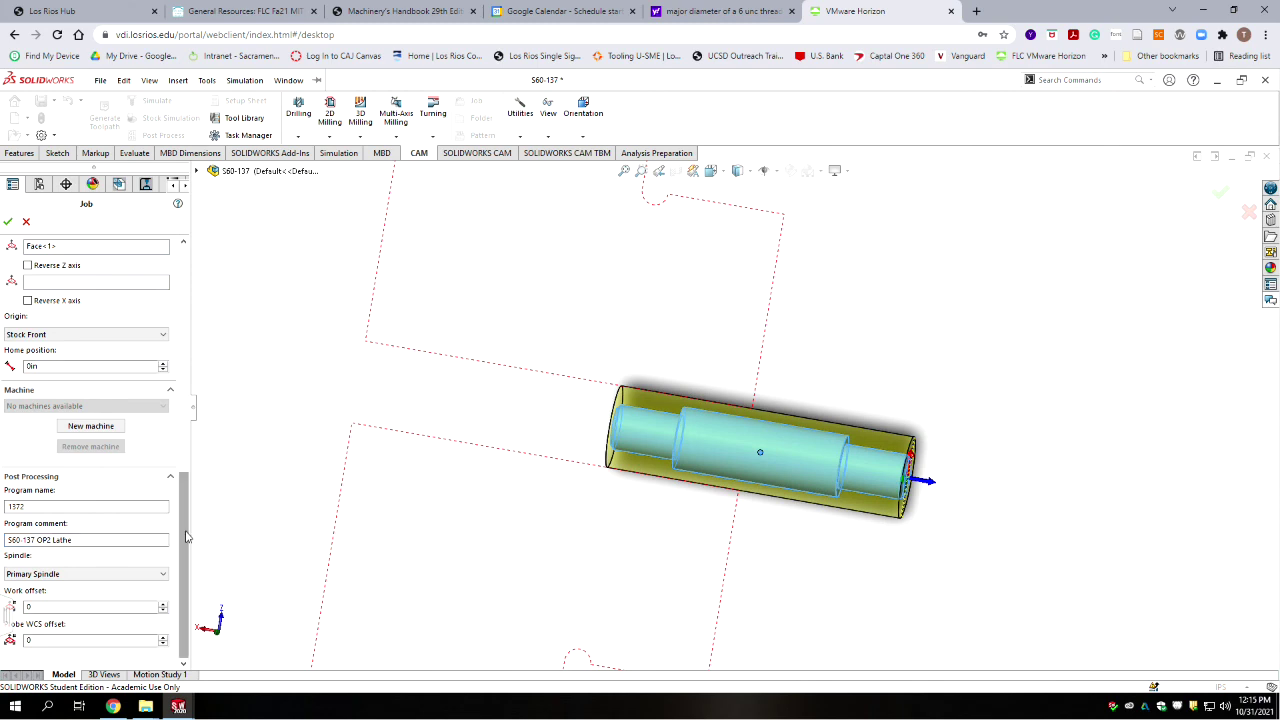
left_click_drag(188, 497, 184, 262)
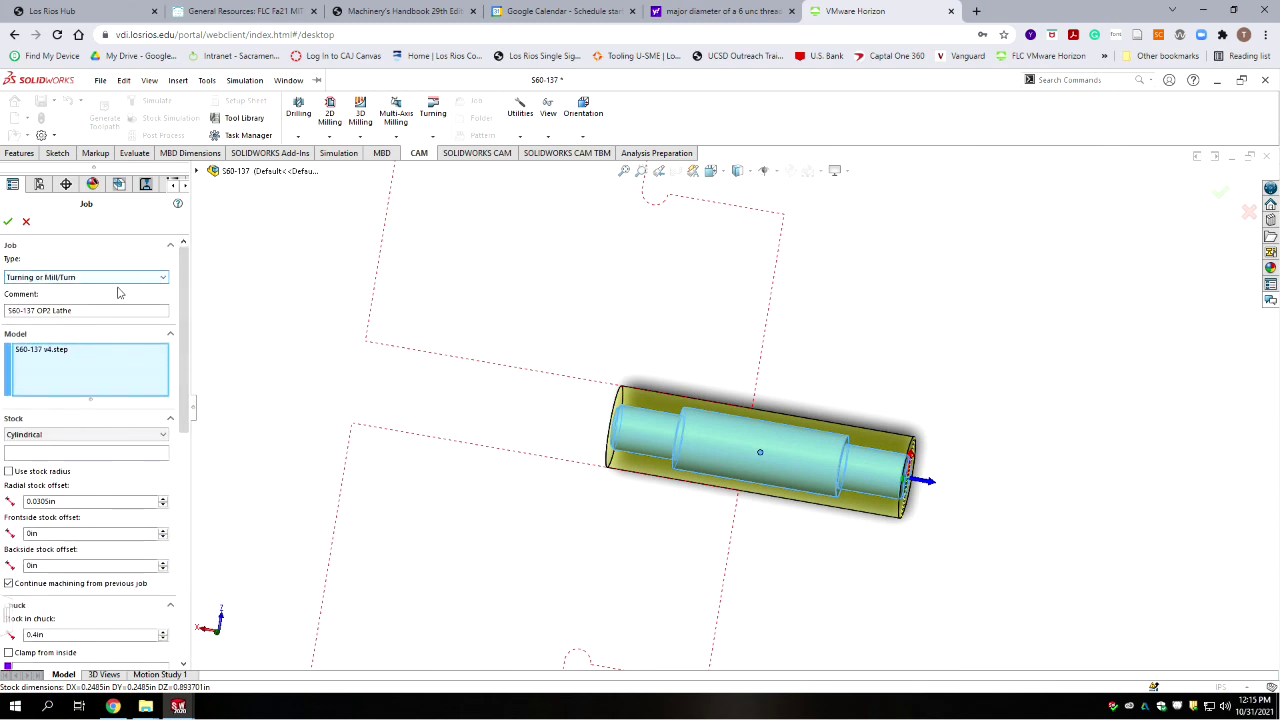
left_click(8, 221)
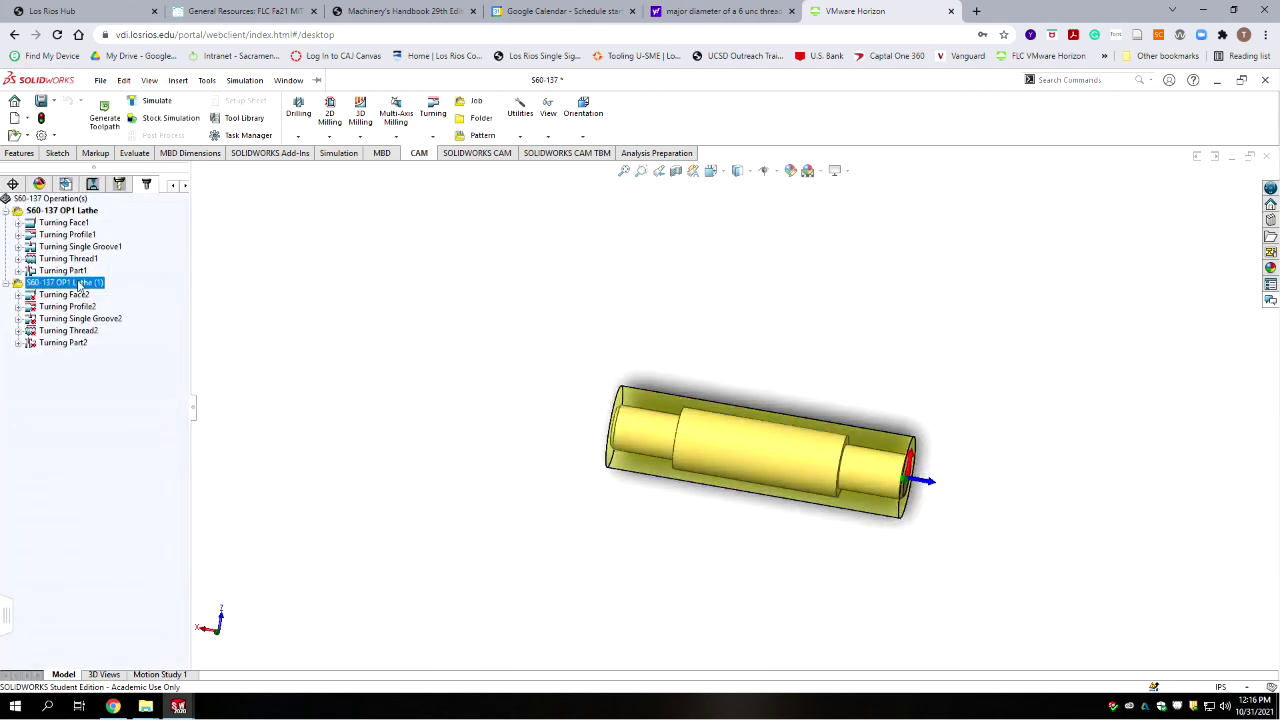
Change OP1 to OP2 in the duplicated job's name in the operations tree.
left_click(80, 285)
key("BackSpace")
type("2")
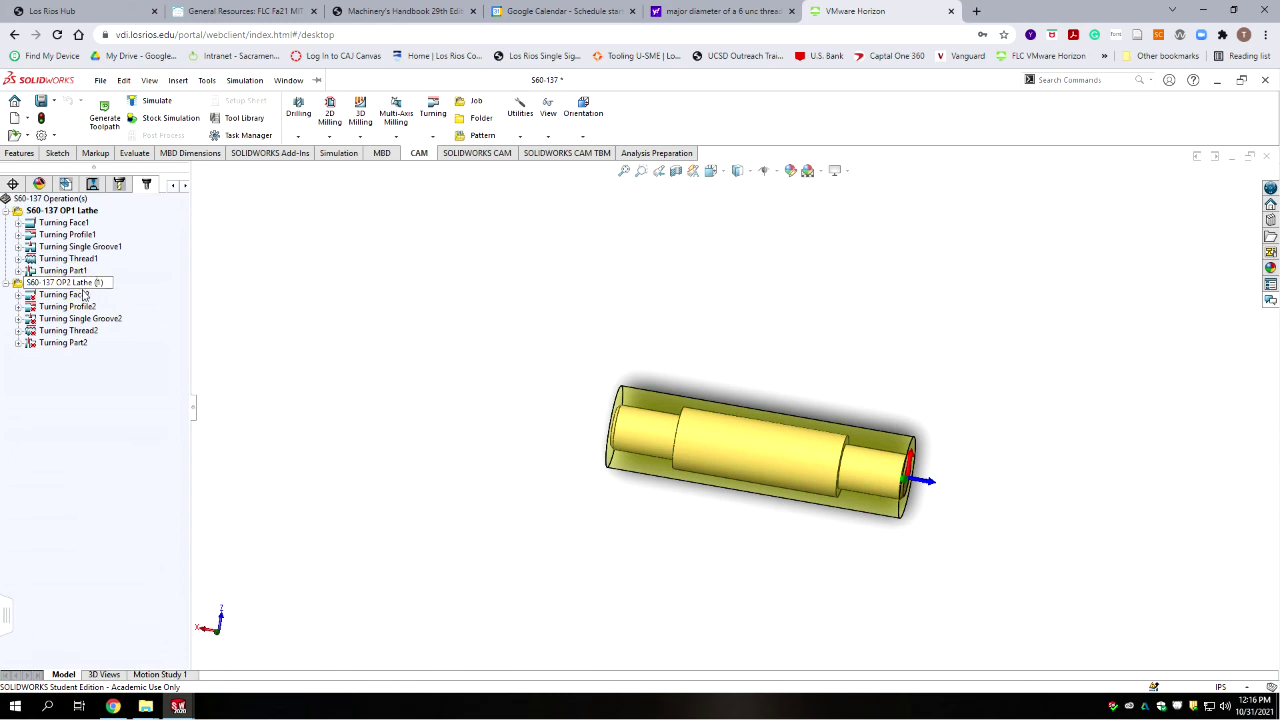